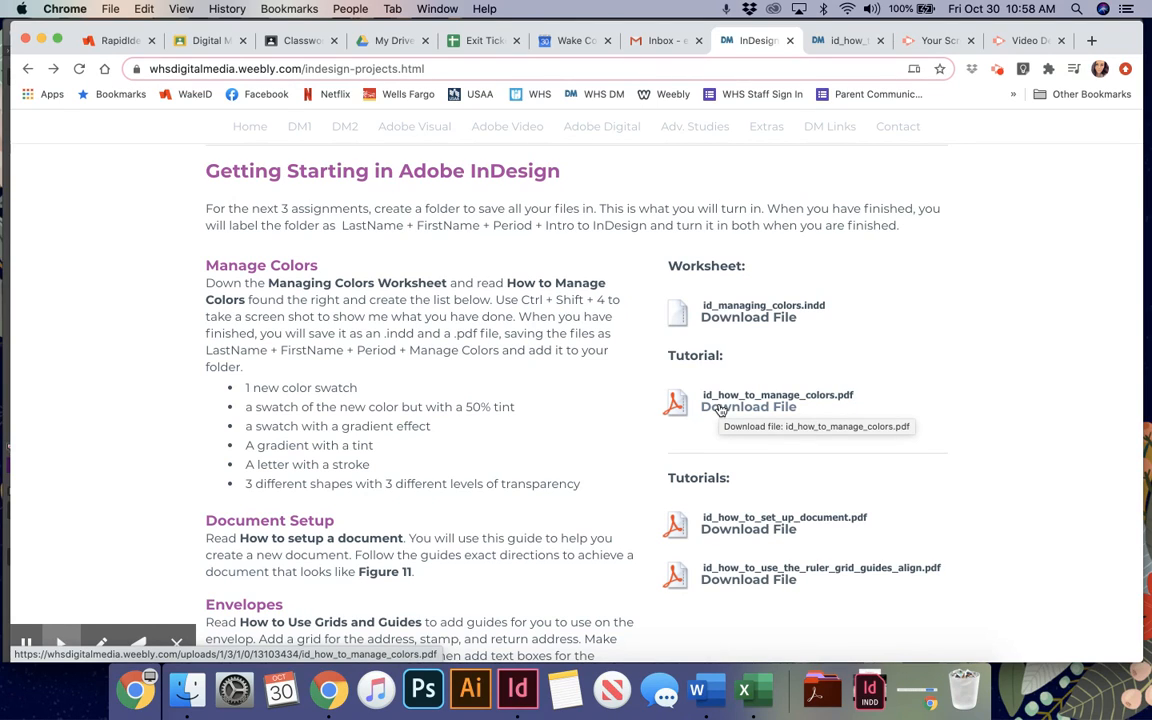
# Step: Switch to InDesign and review the Manage Colors worksheet and its instructions, including the save-format requirement
pyautogui.click(517, 688)
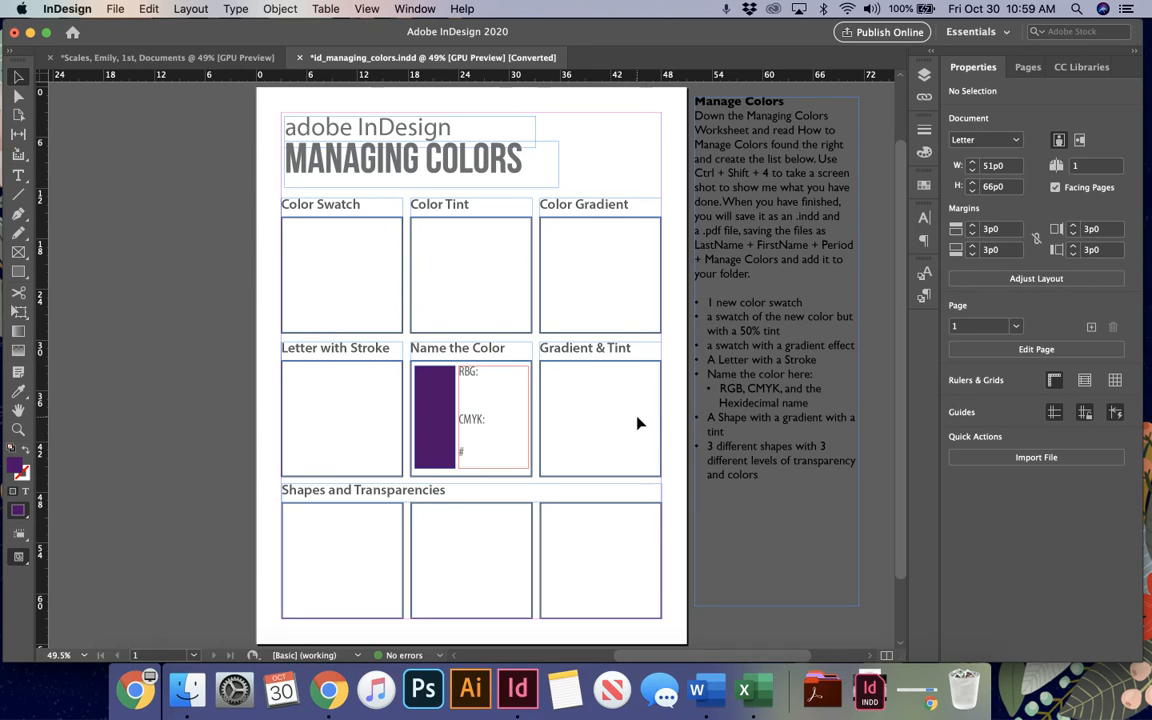
pyautogui.scroll(2, 608, 290)
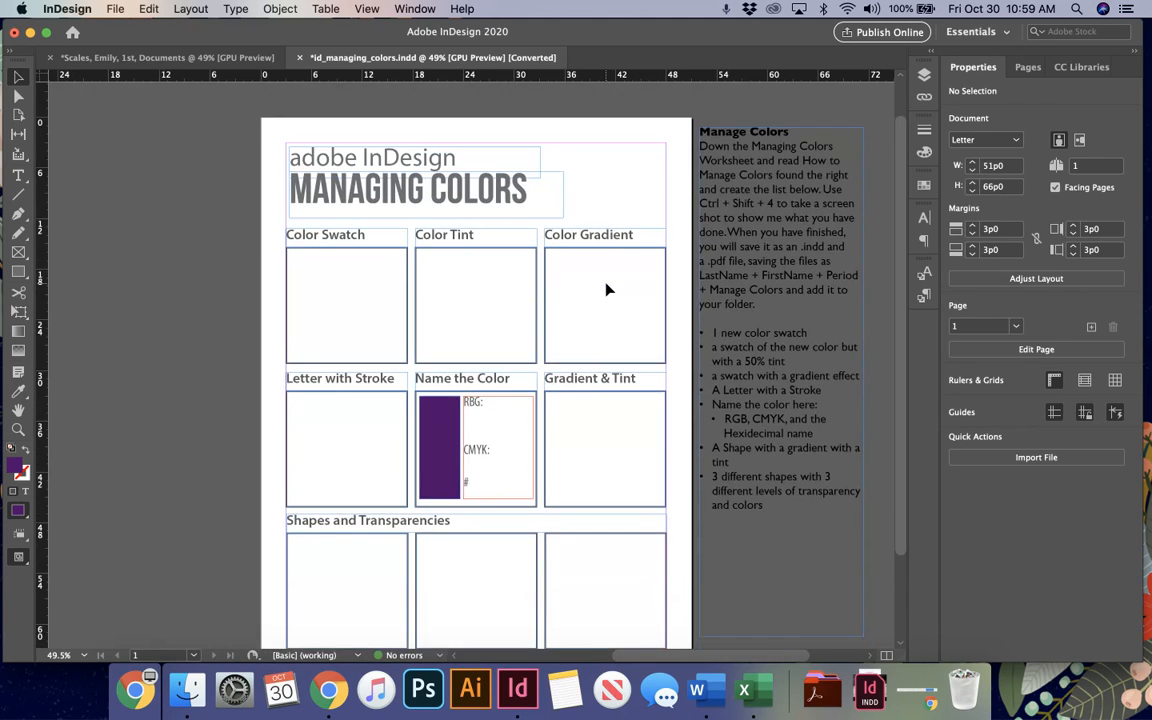
pyautogui.scroll(-2, 608, 290)
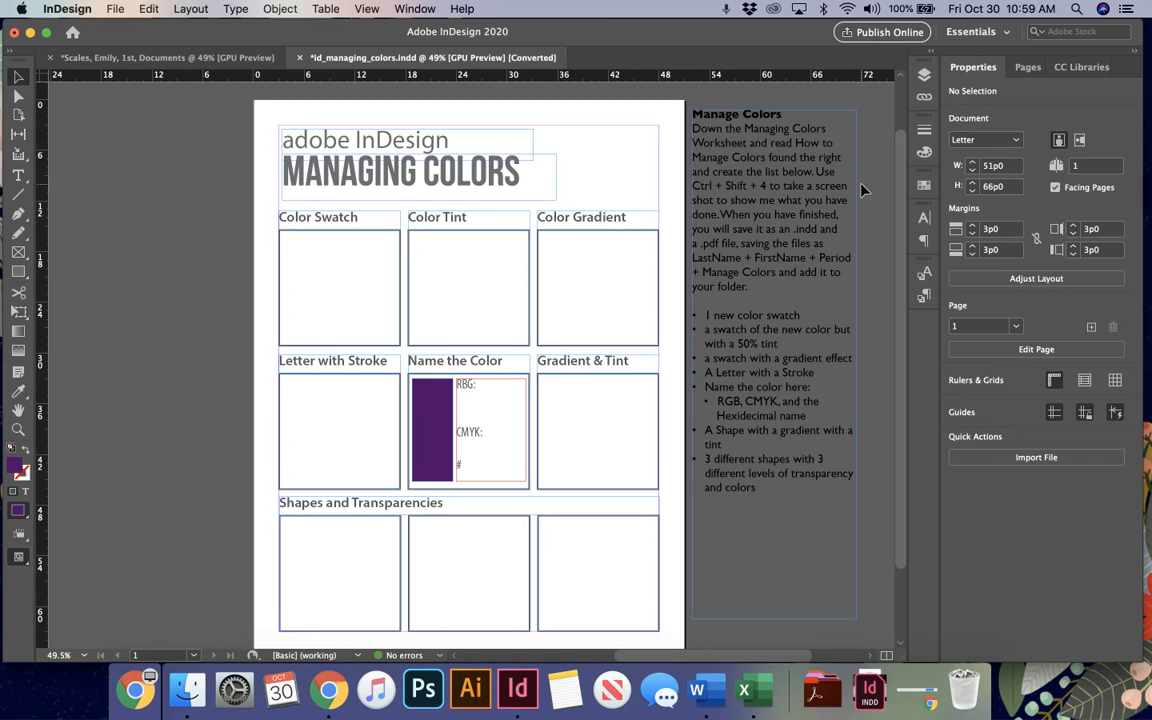
pyautogui.doubleClick(697, 178)
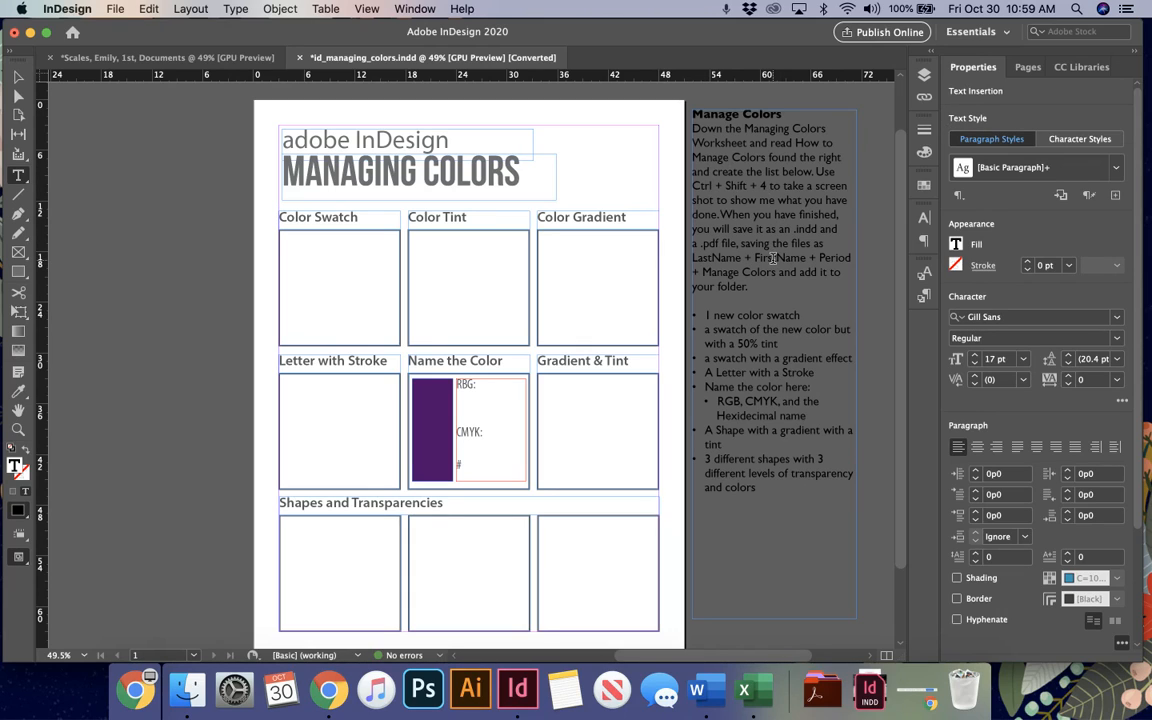
pyautogui.moveTo(692, 229); pyautogui.dragTo(755, 230)
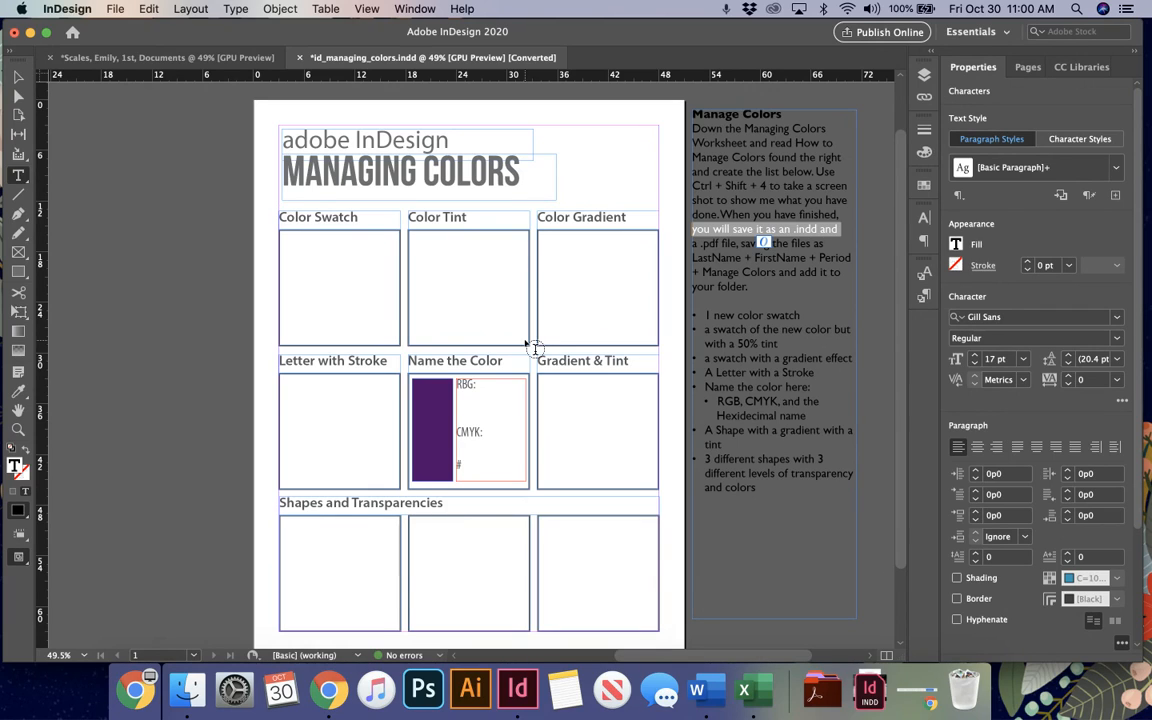
pyautogui.click(18, 76)
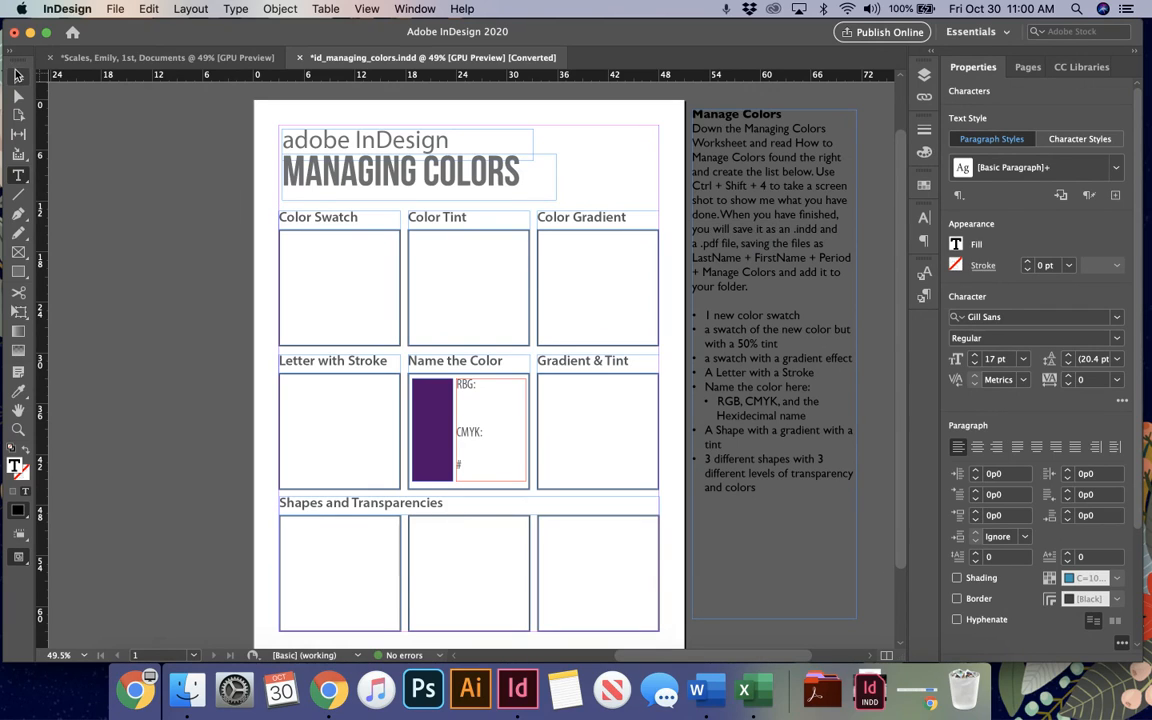
pyautogui.click(193, 305)
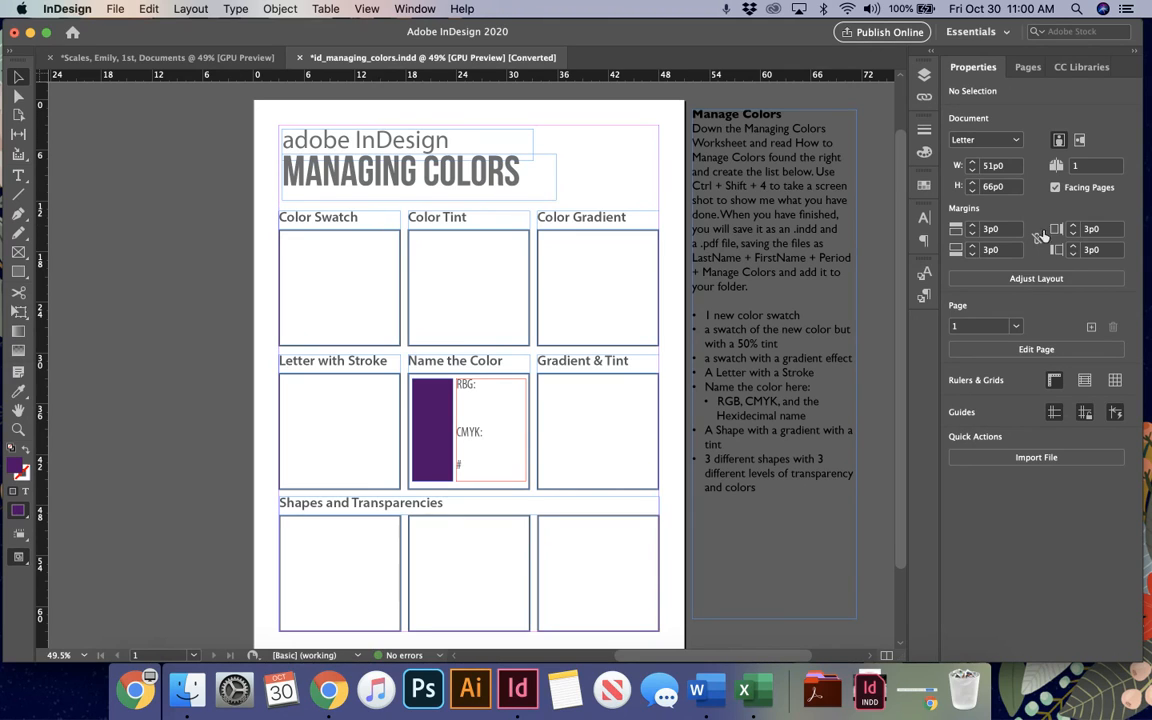
# Step: Open the Swatches and Color panels and float them side by side over the worksheet
pyautogui.click(924, 188)
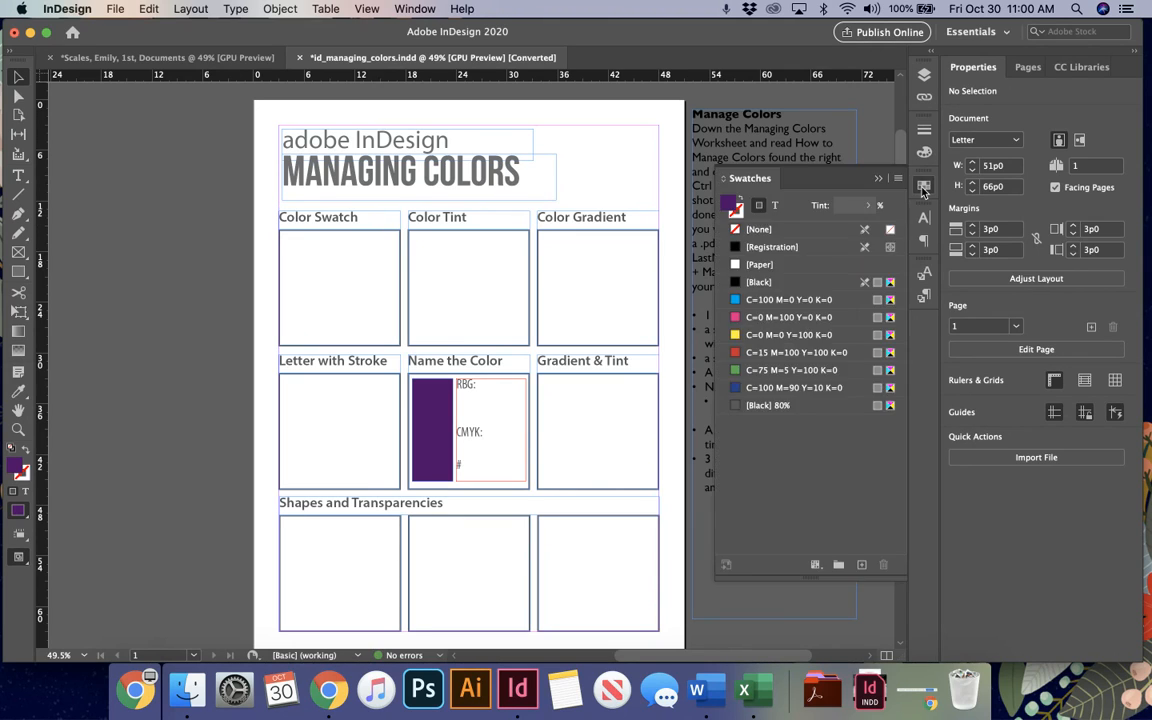
pyautogui.moveTo(749, 180); pyautogui.dragTo(122, 131)
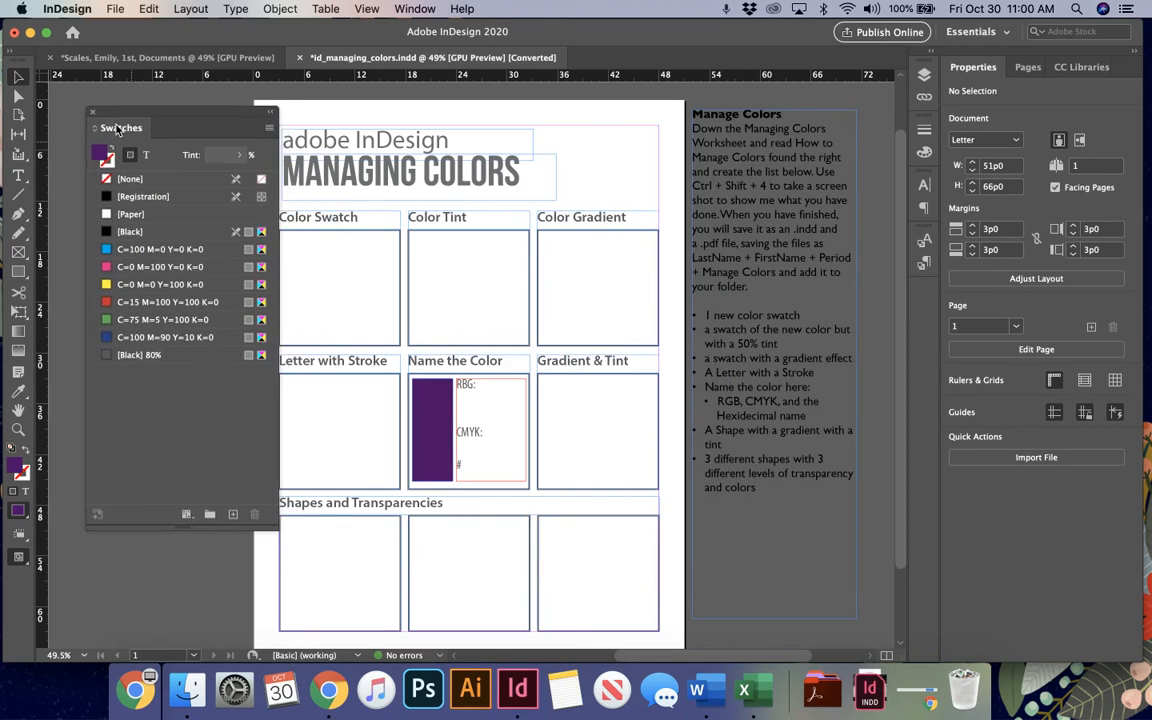
pyautogui.click(924, 152)
pyautogui.moveTo(782, 123)
pyautogui.mouseDown()
pyautogui.moveTo(420, 193)
pyautogui.moveTo(318, 128)
pyautogui.mouseUp()
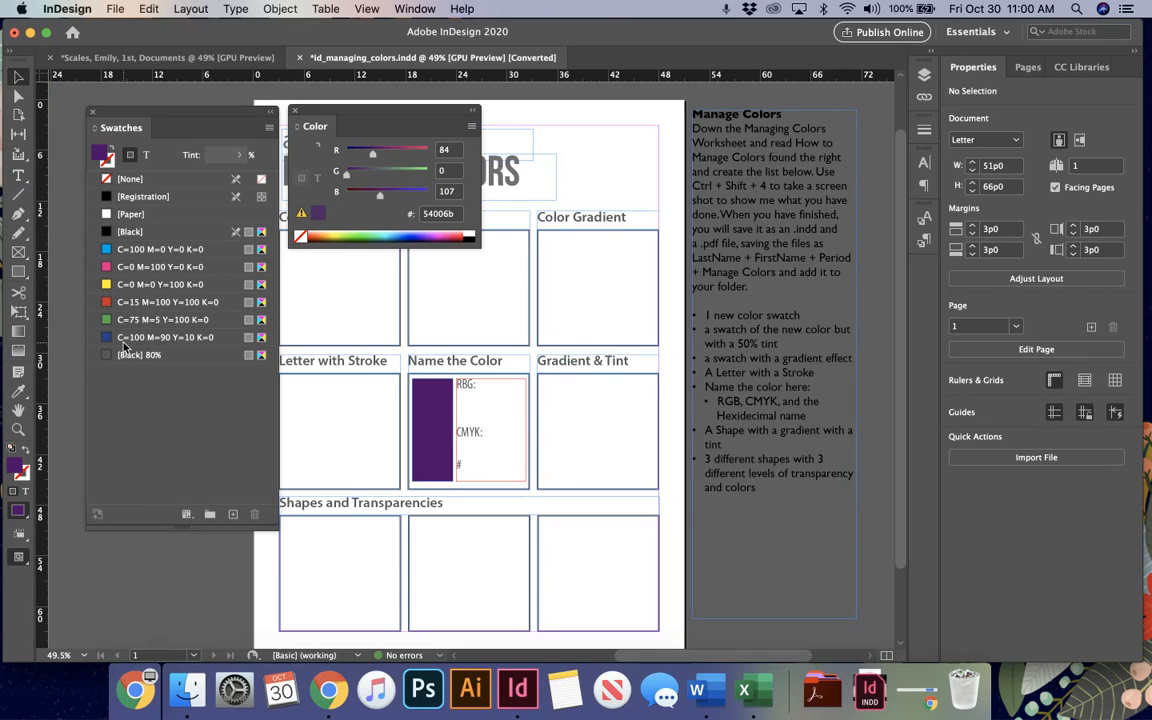
# Step: Try several existing swatches as the fill, then choose black with a 26% tint
pyautogui.click(190, 357)
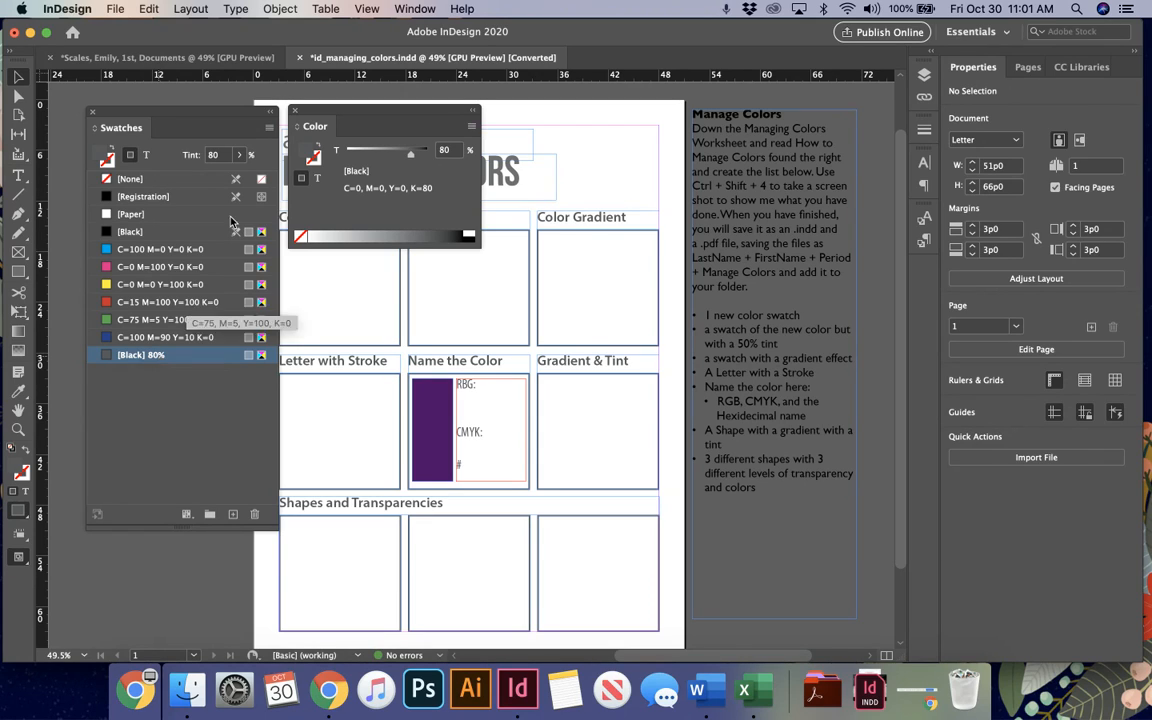
pyautogui.click(165, 267)
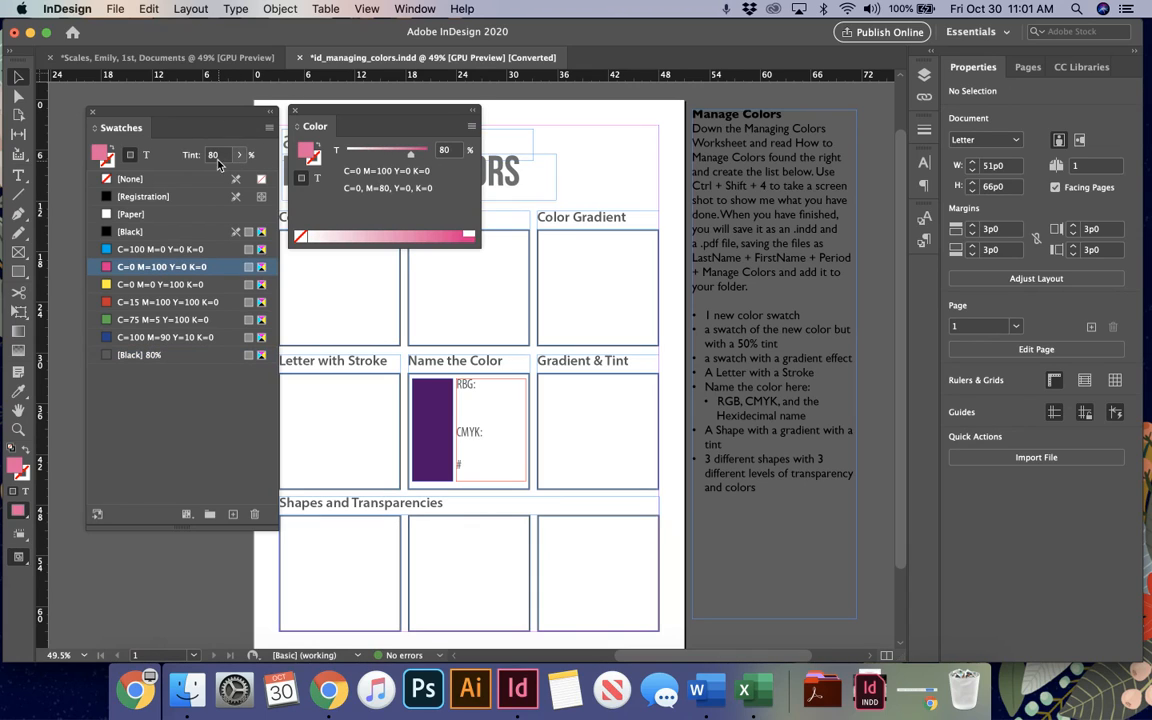
pyautogui.click(174, 285)
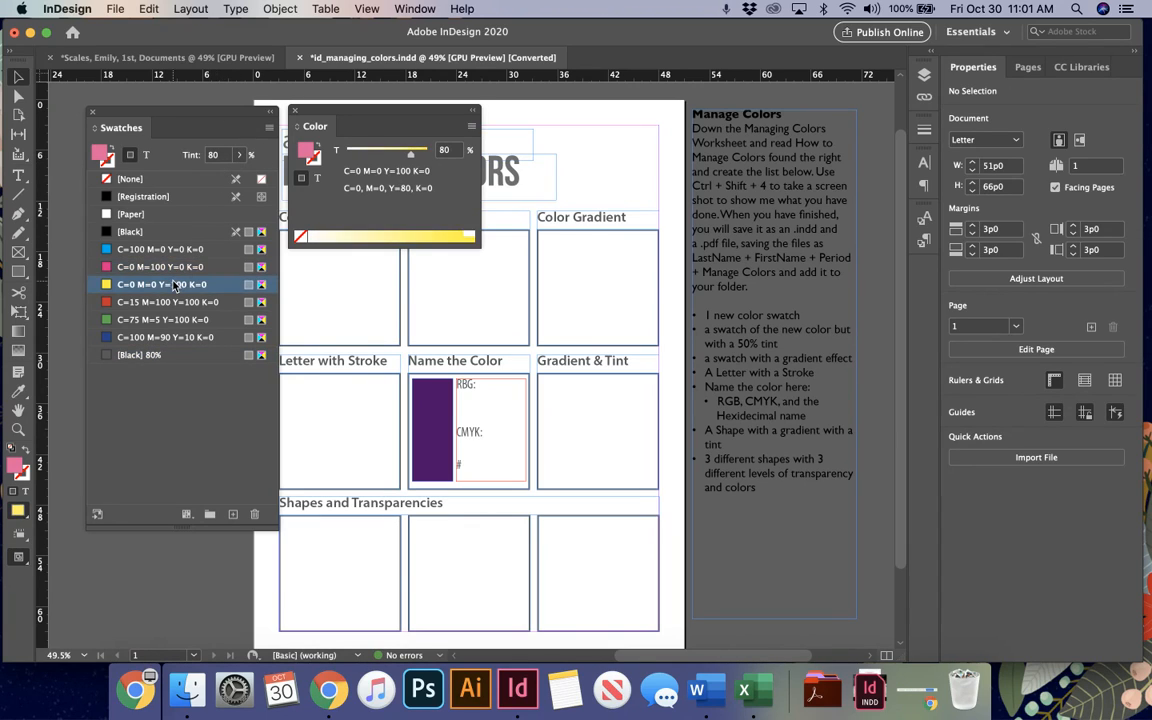
pyautogui.click(165, 302)
pyautogui.click(157, 232)
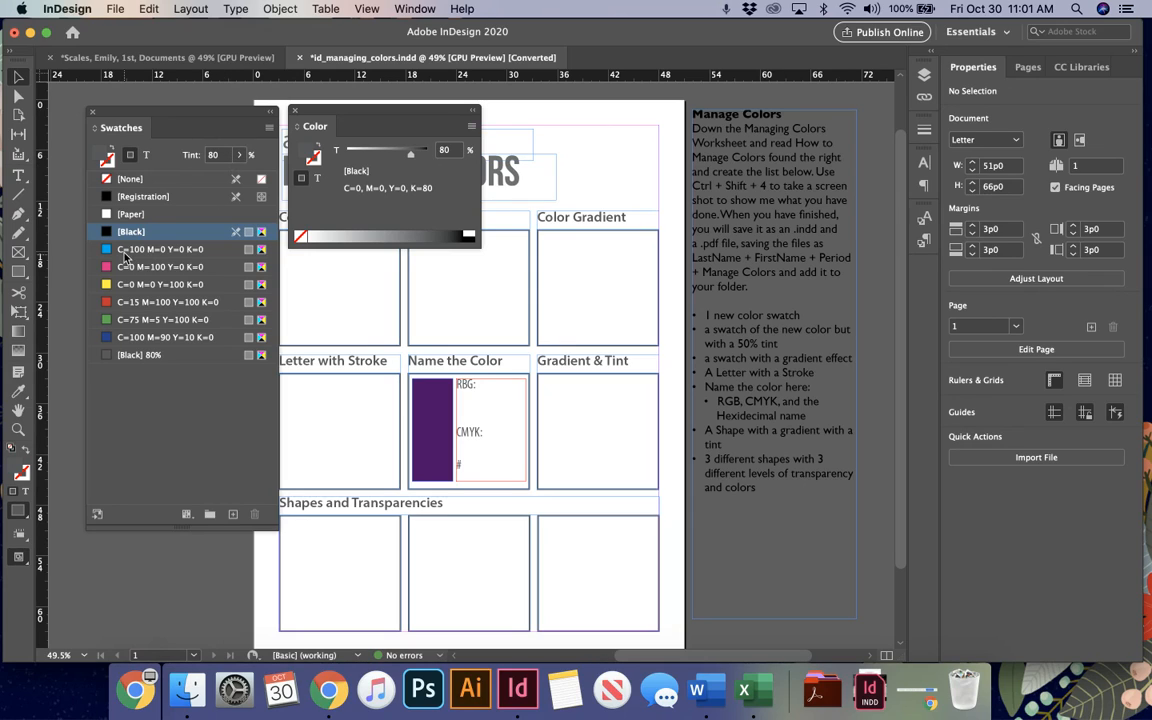
pyautogui.click(462, 236)
pyautogui.click(354, 232)
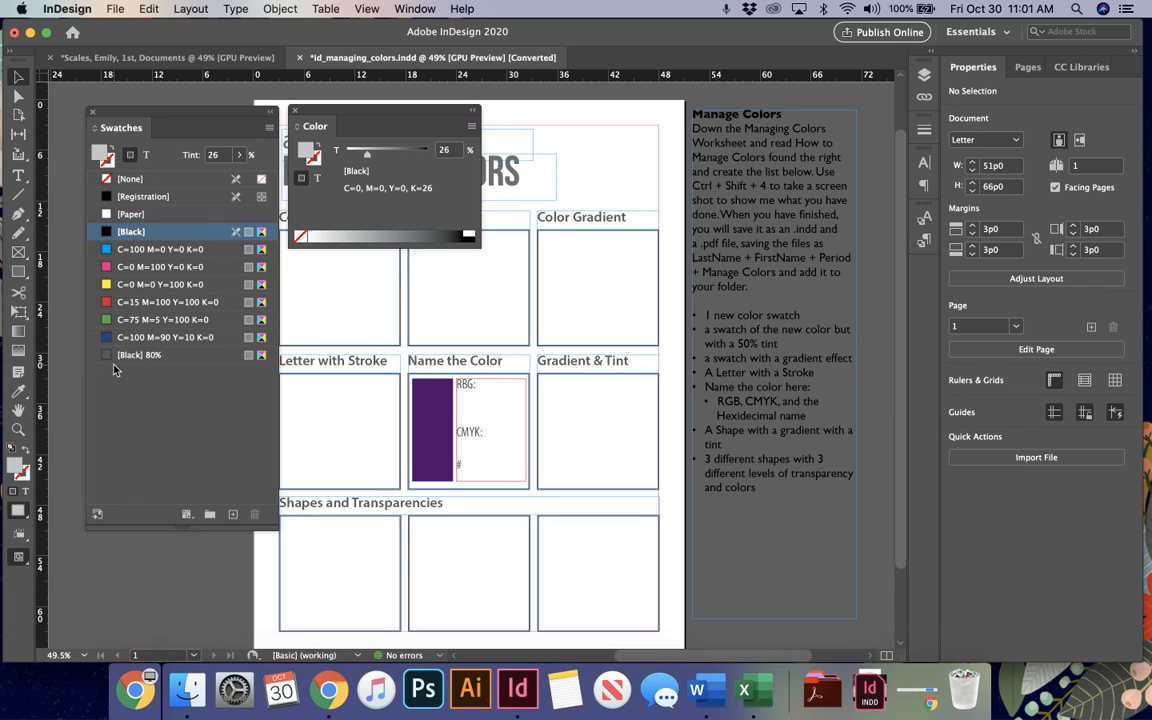
# Step: Add the selected black swatch to My Library in CC Libraries, then return to the document properties
pyautogui.click(184, 514)
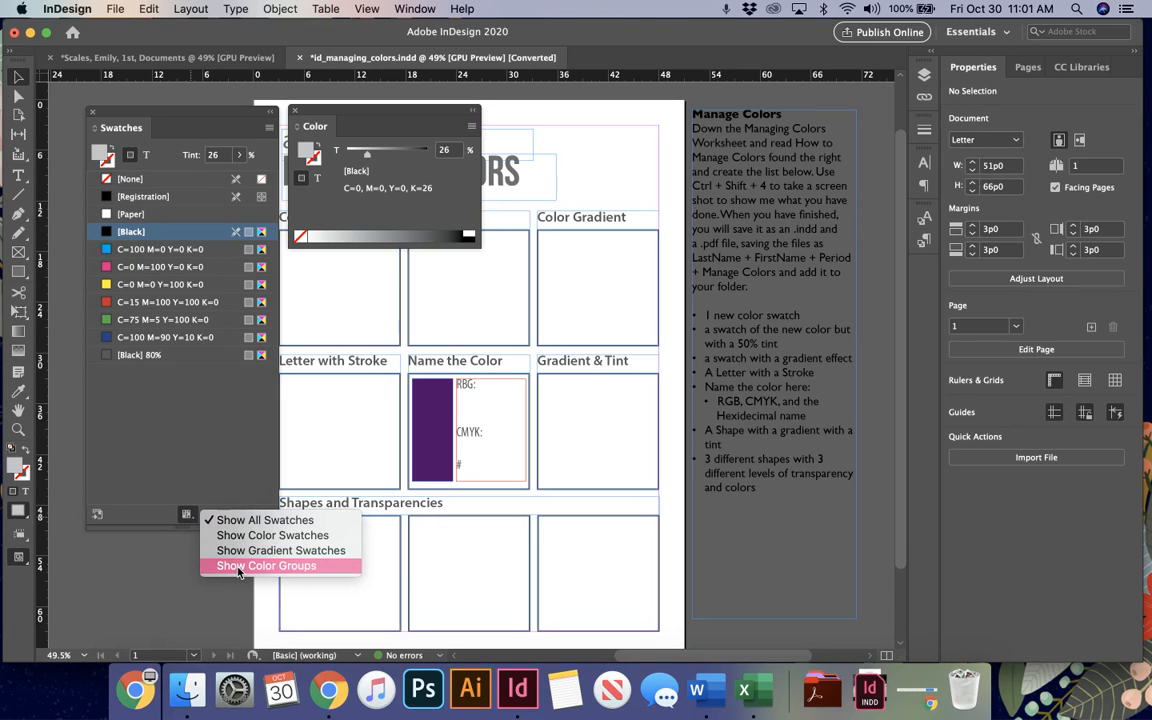
pyautogui.click(100, 523)
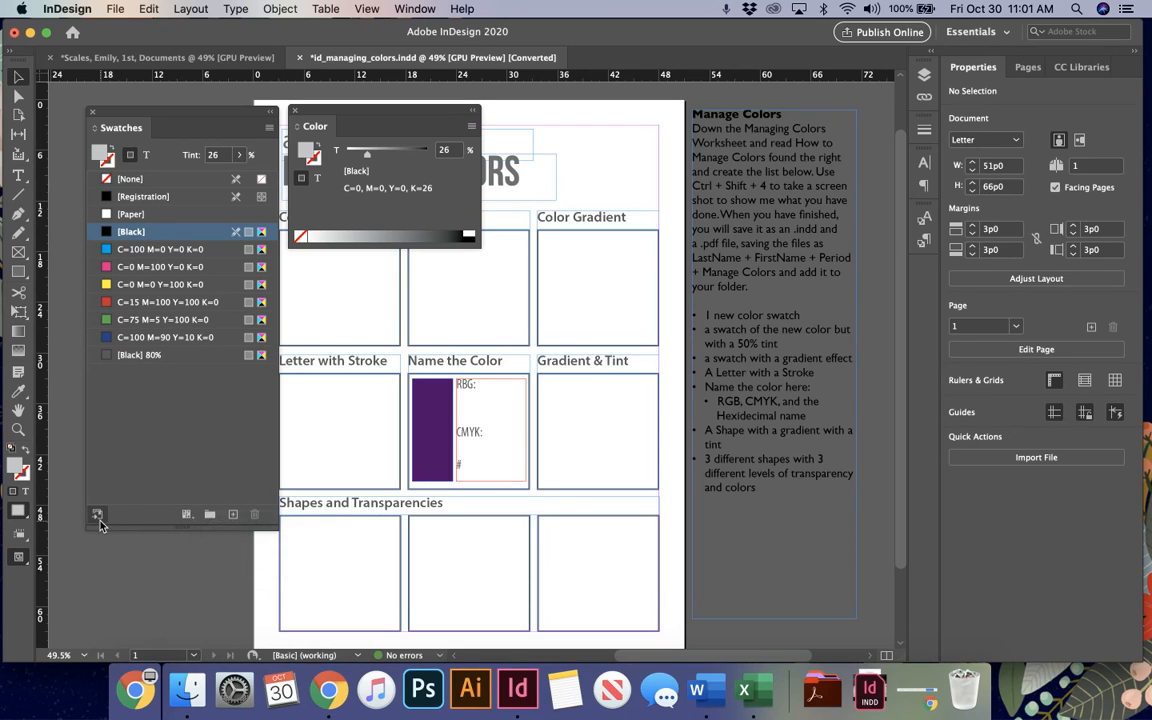
pyautogui.click(100, 523)
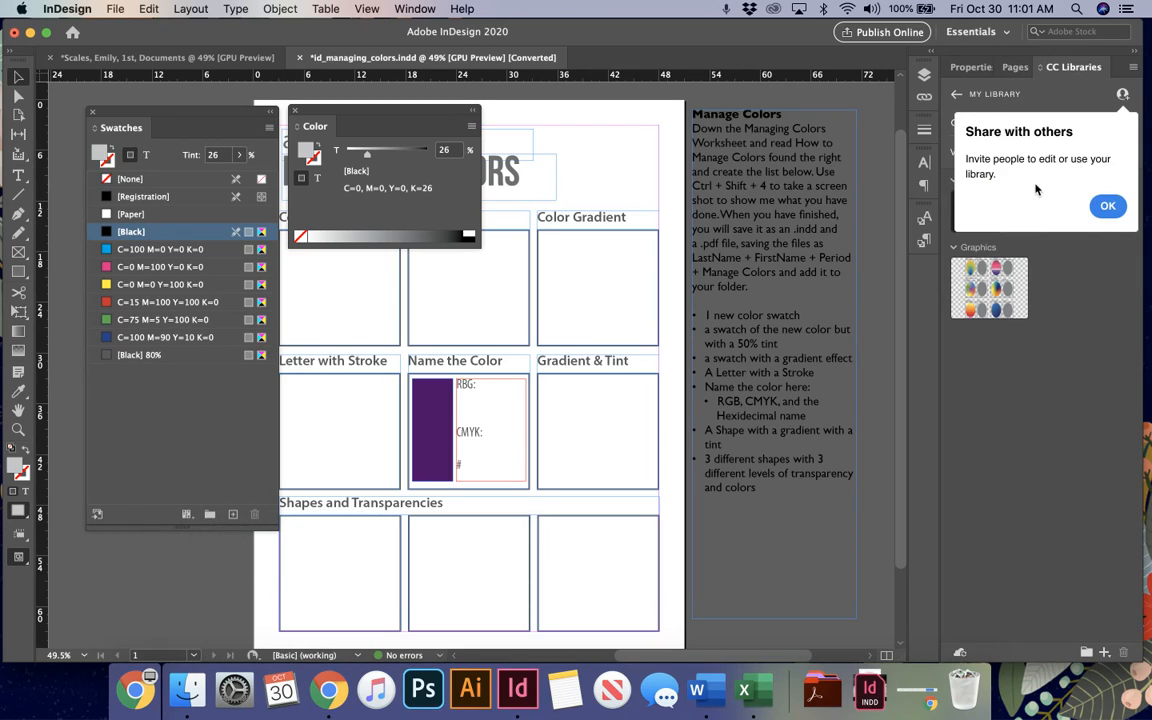
pyautogui.click(1107, 207)
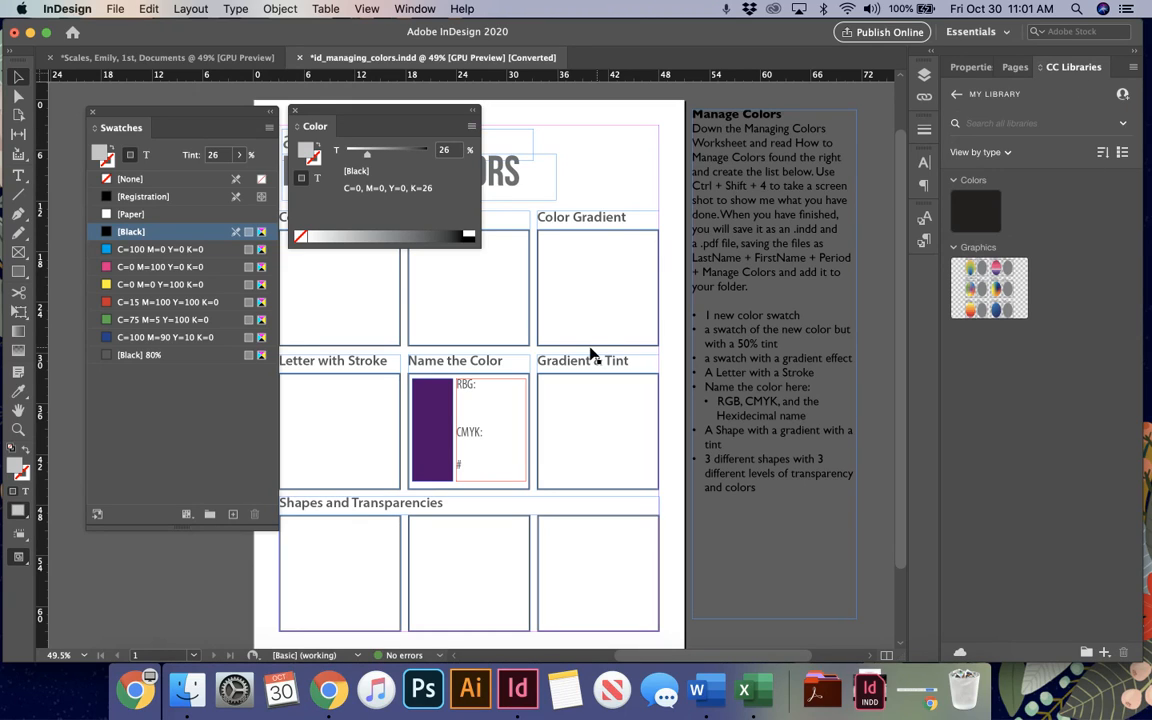
pyautogui.click(966, 68)
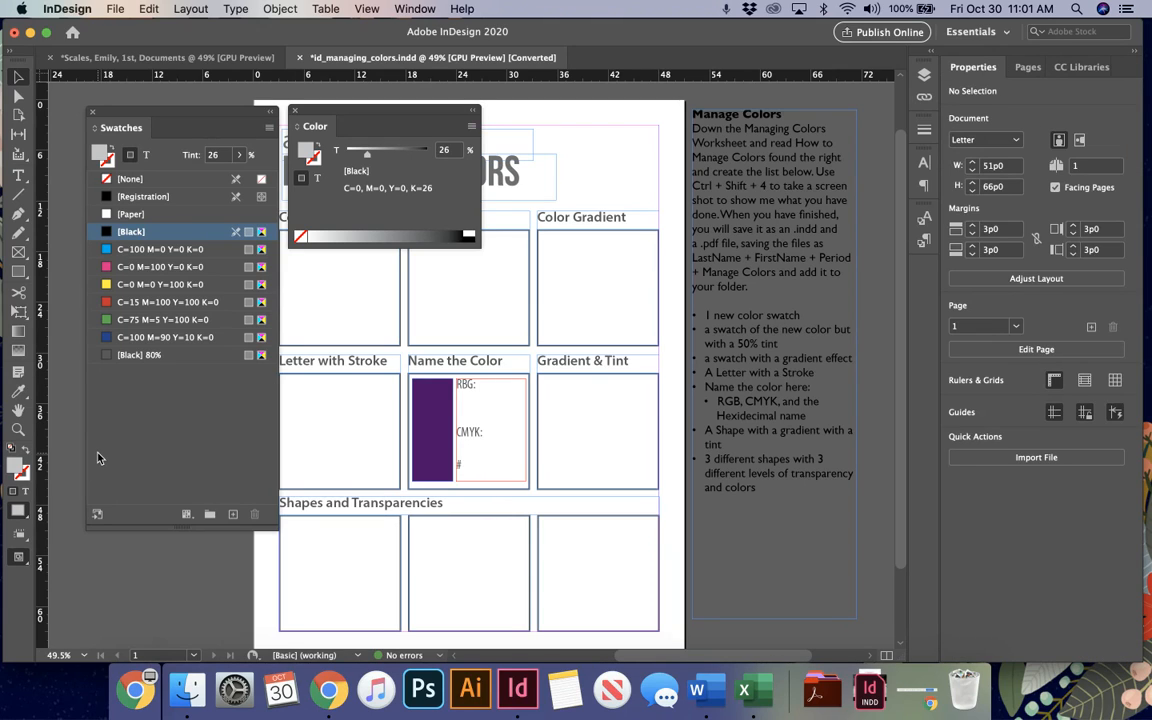
# Step: Create a new color group in the swatches and name it Client
pyautogui.click(205, 519)
pyautogui.doubleClick(130, 373)
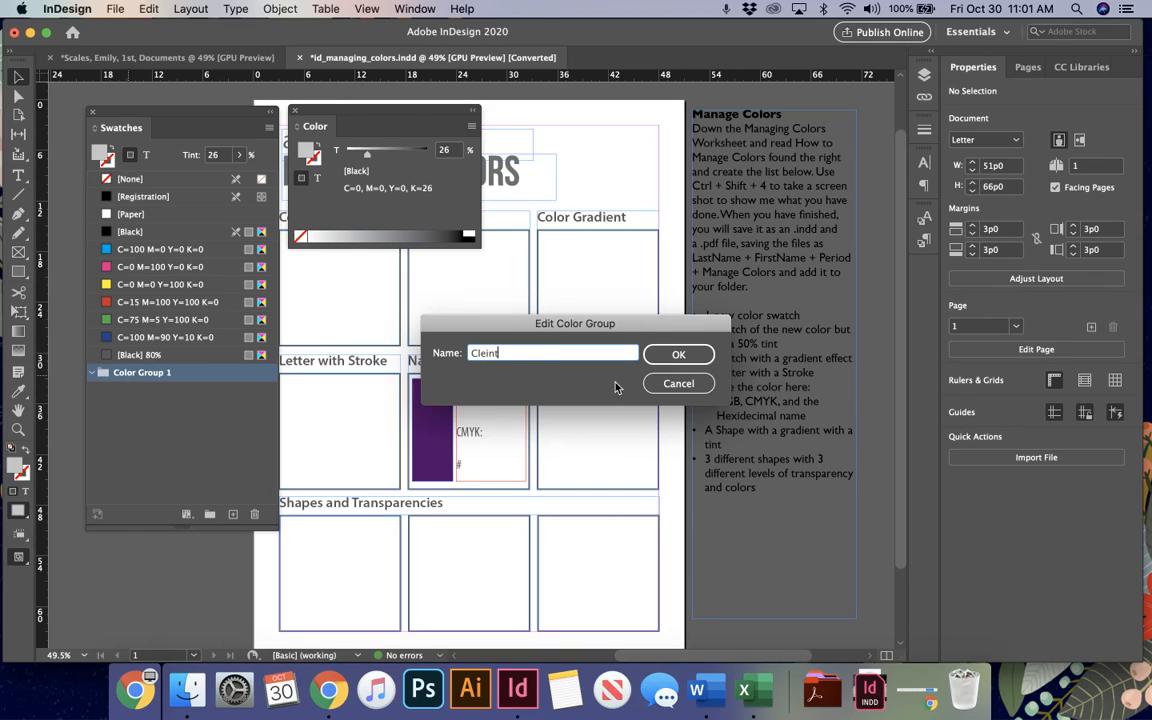
pyautogui.press('BackSpace')
pyautogui.press('BackSpace')
pyautogui.press('BackSpace')
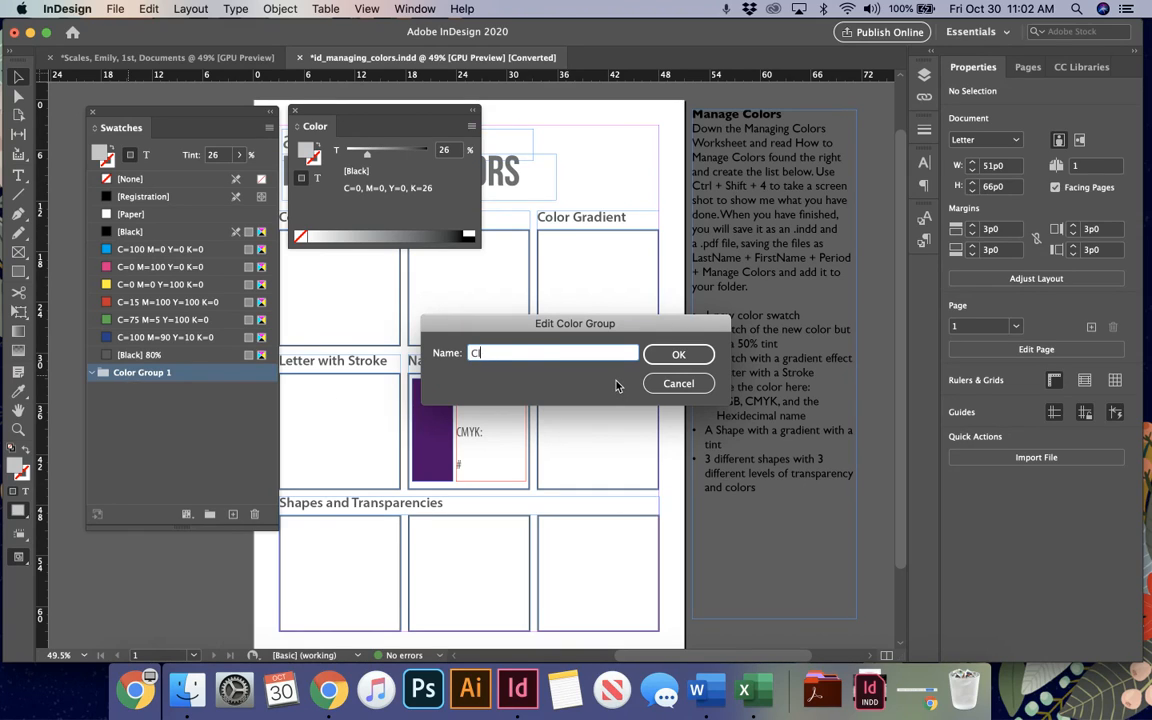
pyautogui.write('ient')
pyautogui.click(678, 354)
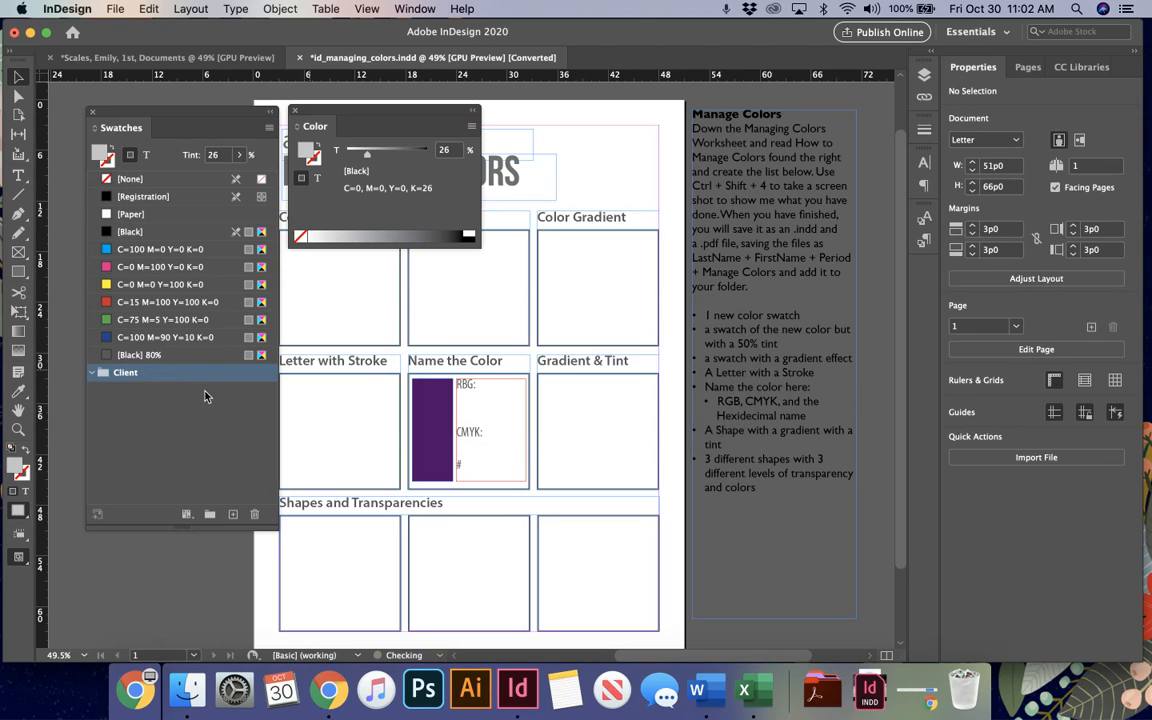
# Step: Set the fill color to hex 77011d in the Color Picker
pyautogui.doubleClick(17, 466)
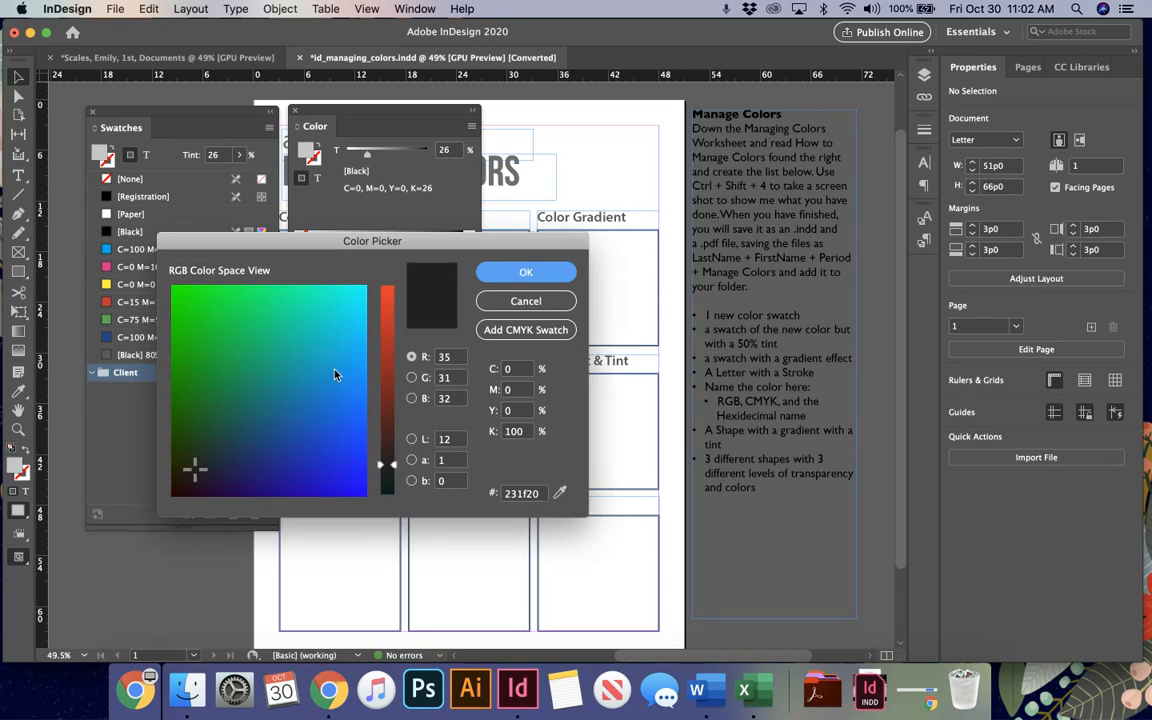
pyautogui.doubleClick(539, 494)
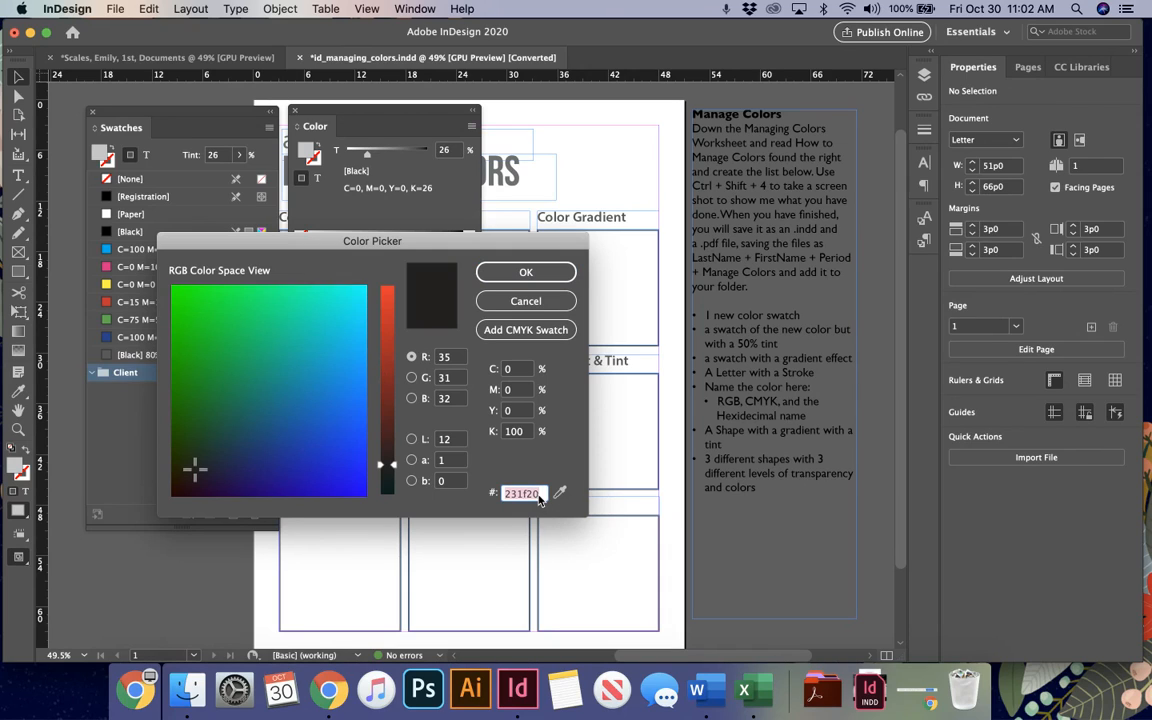
pyautogui.write('77011')
pyautogui.write('d')
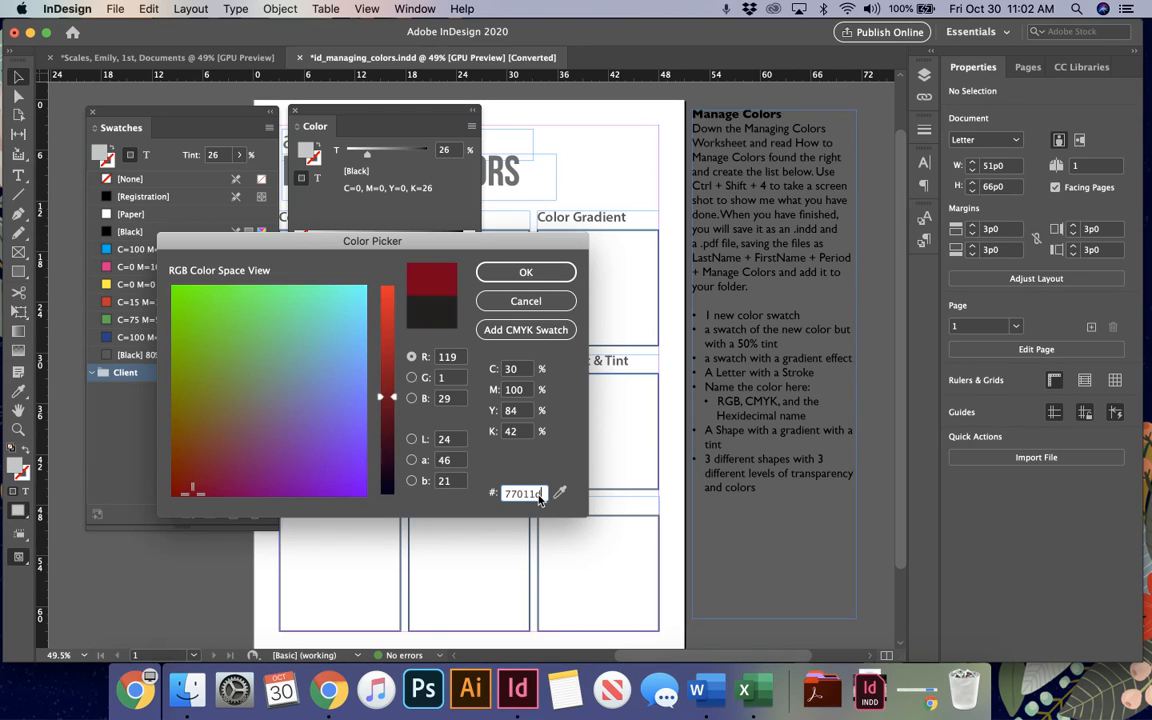
pyautogui.click(520, 276)
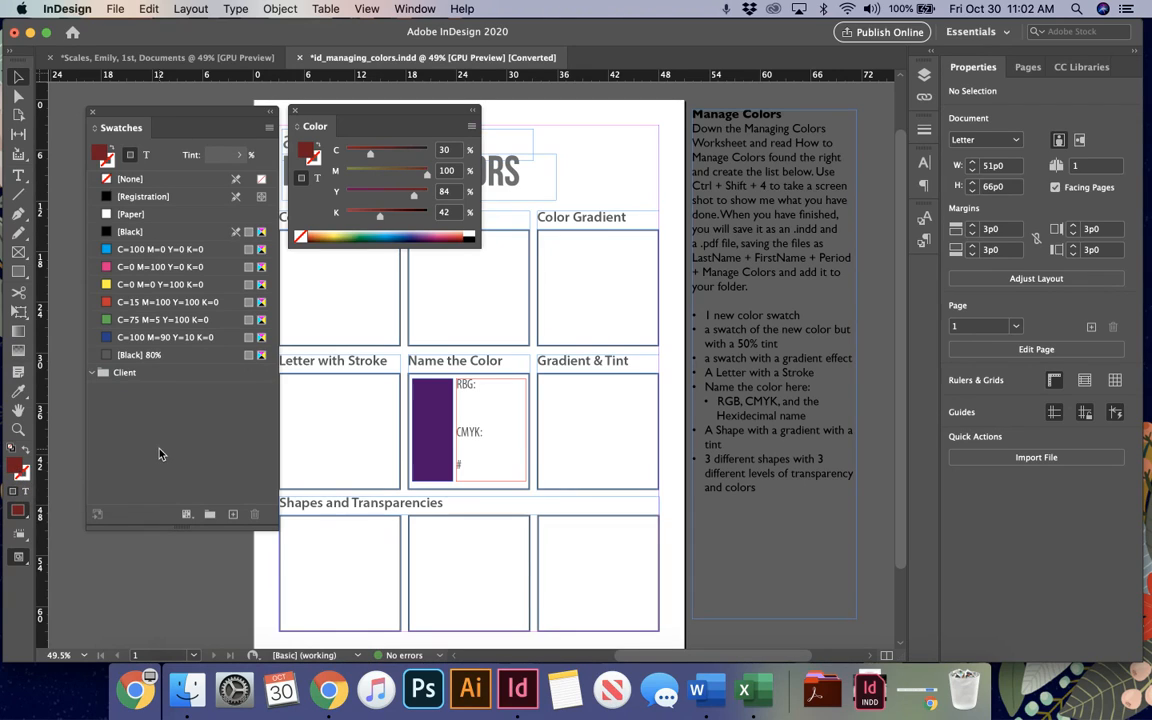
# Step: Save the dark red fill as a new swatch and move it into the Client color group
pyautogui.click(233, 516)
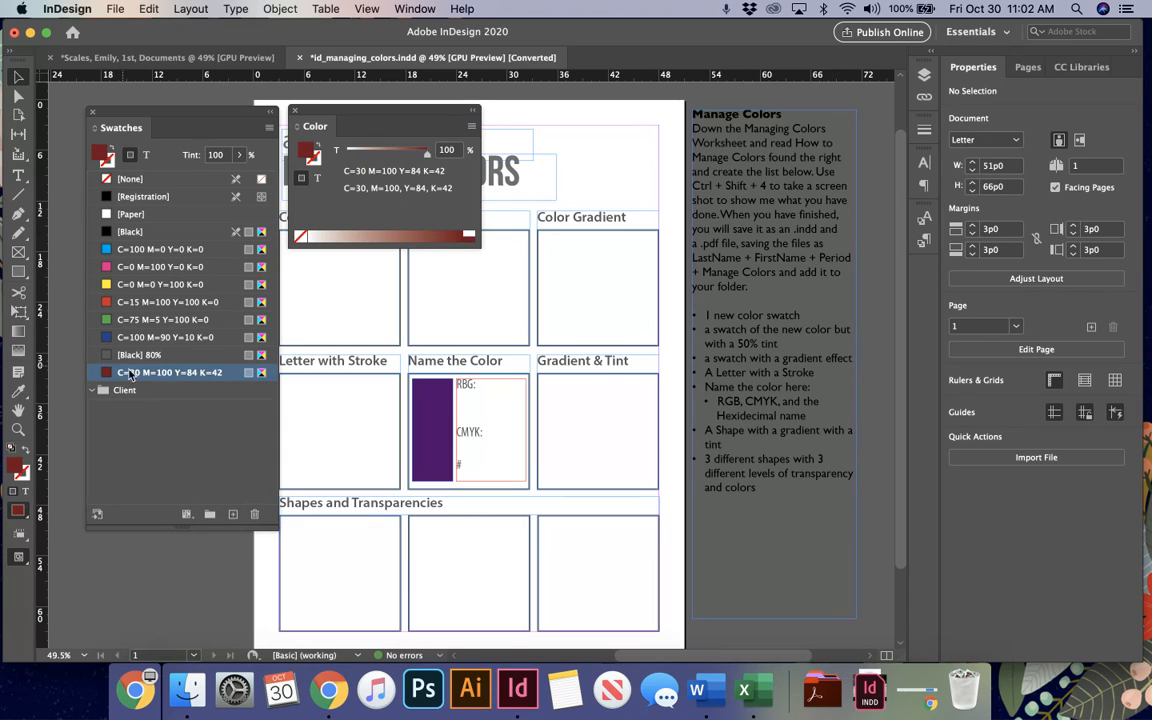
pyautogui.moveTo(135, 372); pyautogui.dragTo(126, 390)
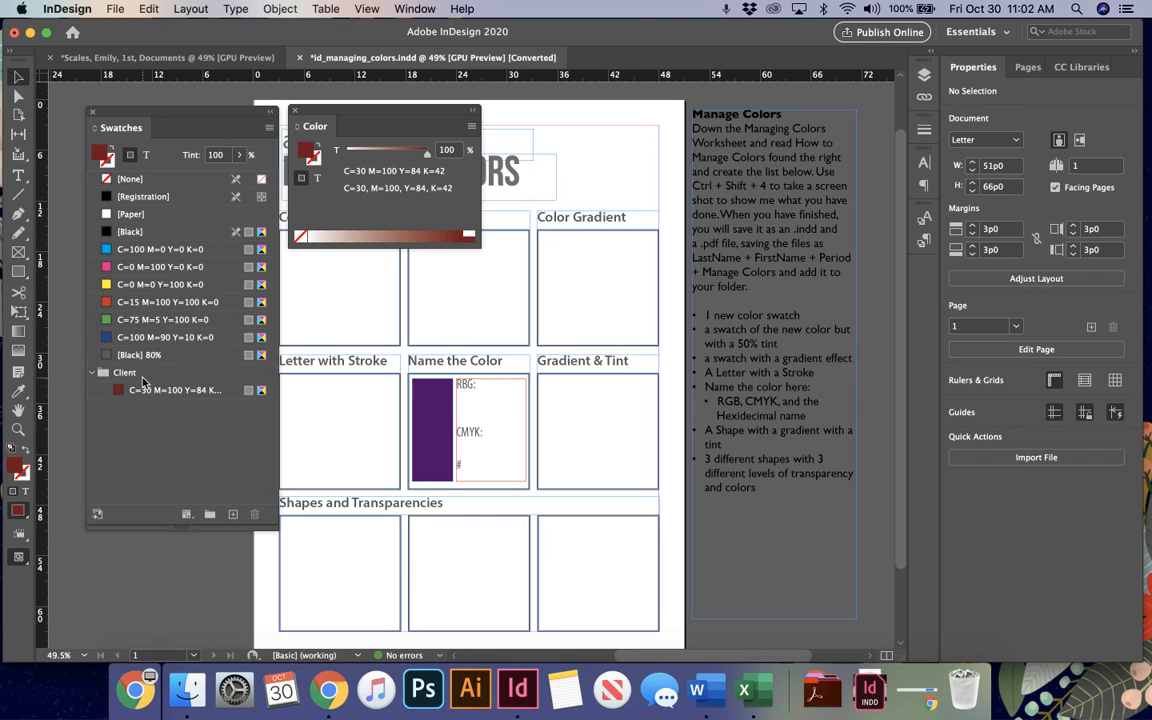
# Step: Change the dark red Client swatch to RGB color mode and duplicate it within the group
pyautogui.click(155, 390)
pyautogui.rightClick(157, 390)
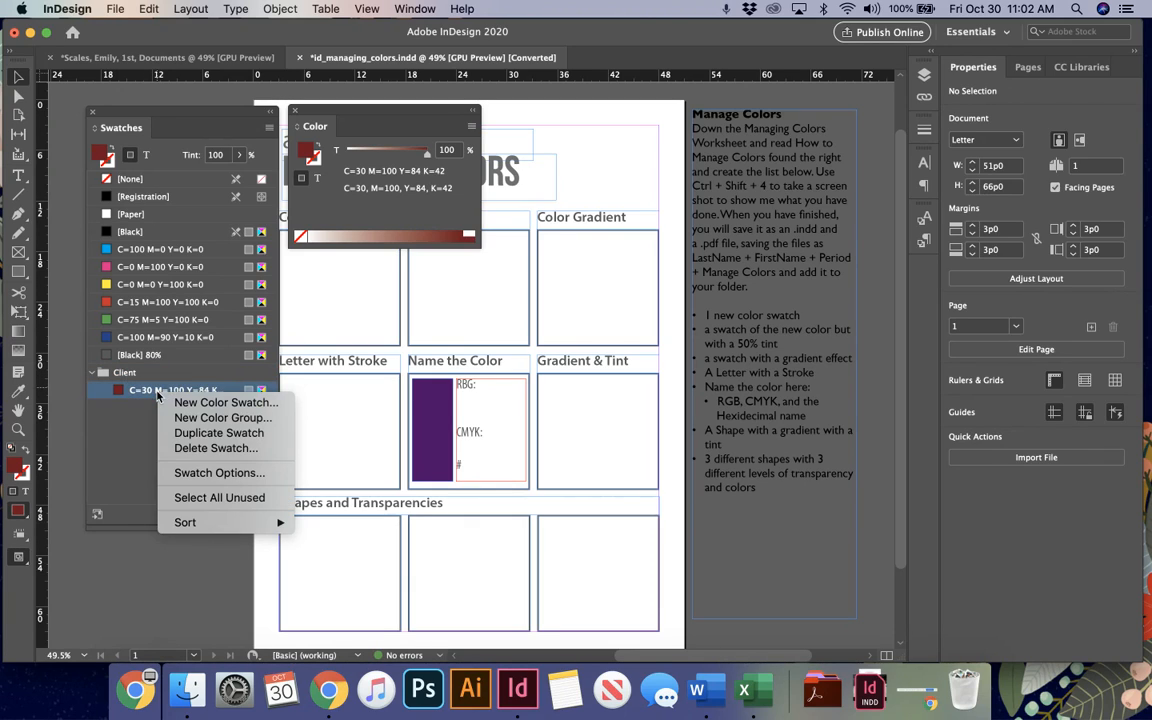
pyautogui.click(200, 472)
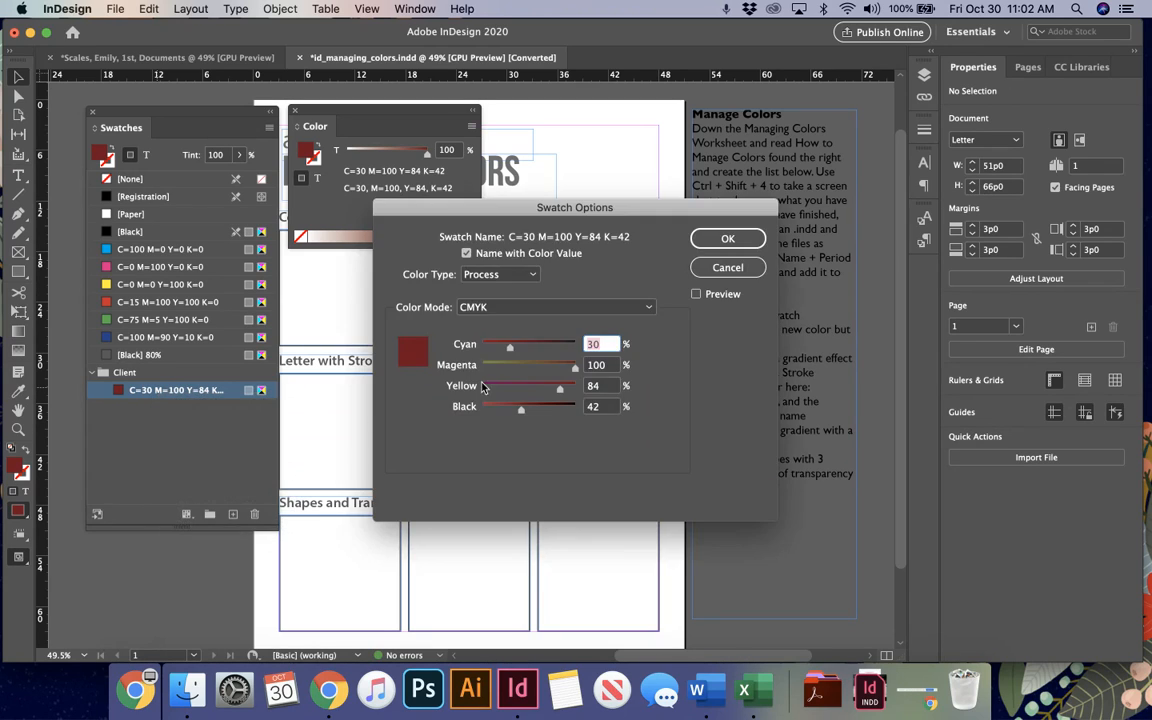
pyautogui.click(603, 308)
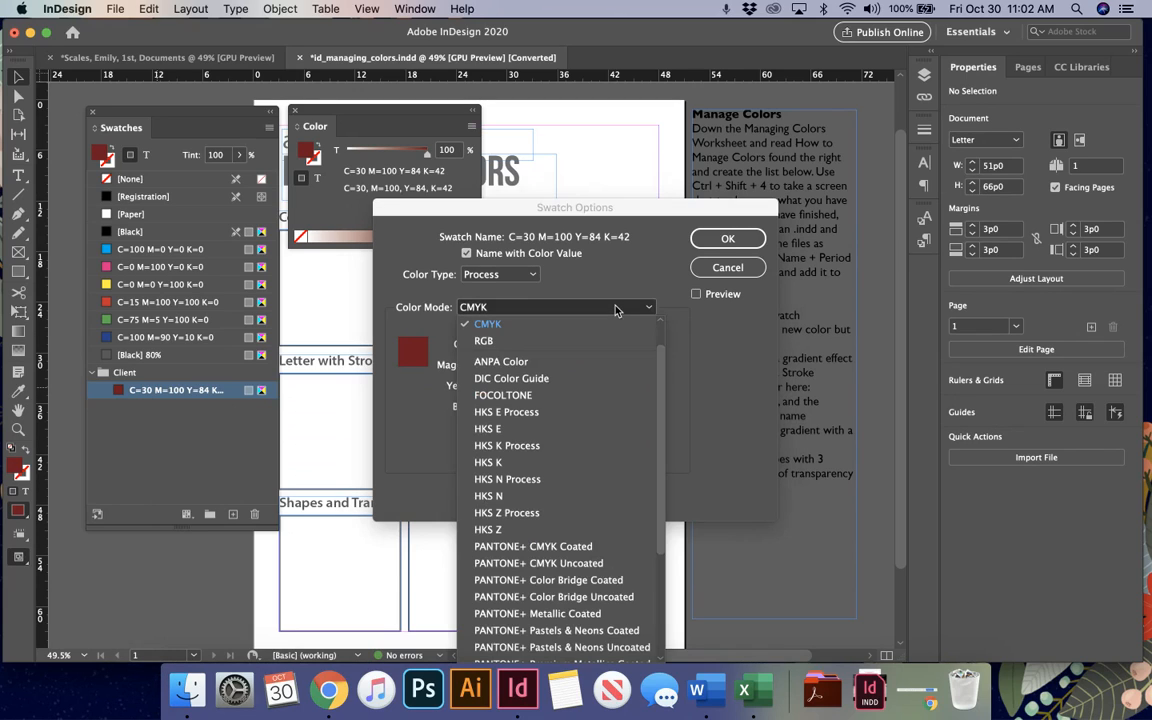
pyautogui.click(519, 340)
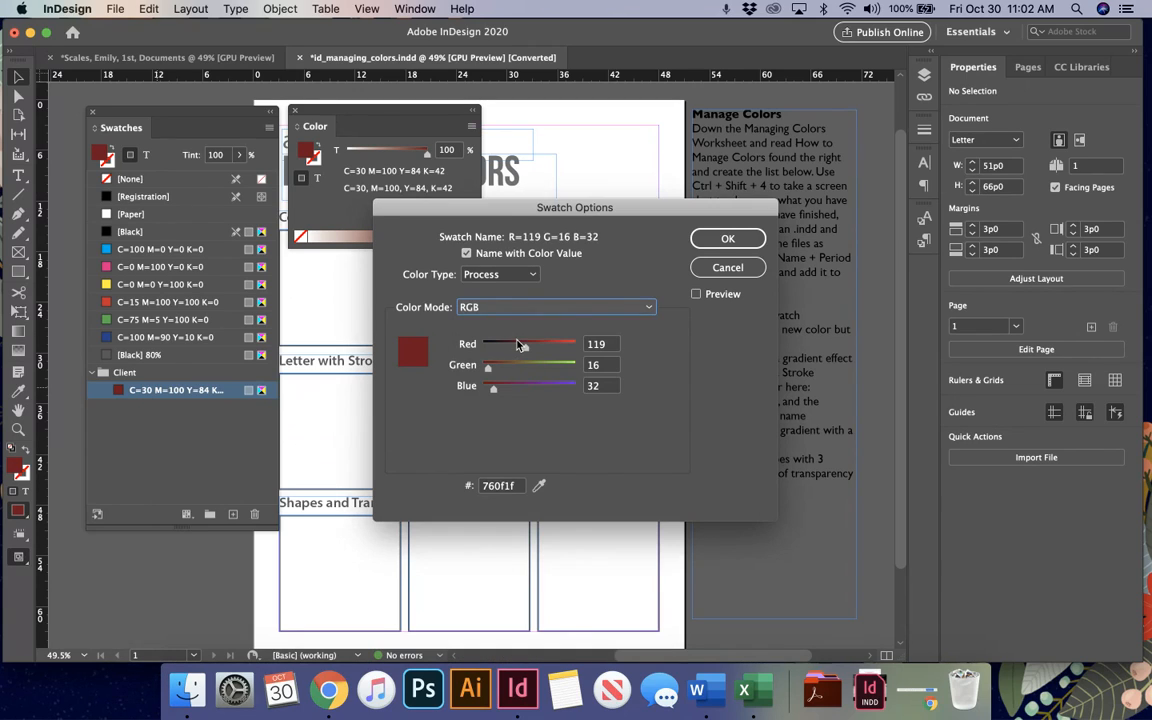
pyautogui.click(730, 240)
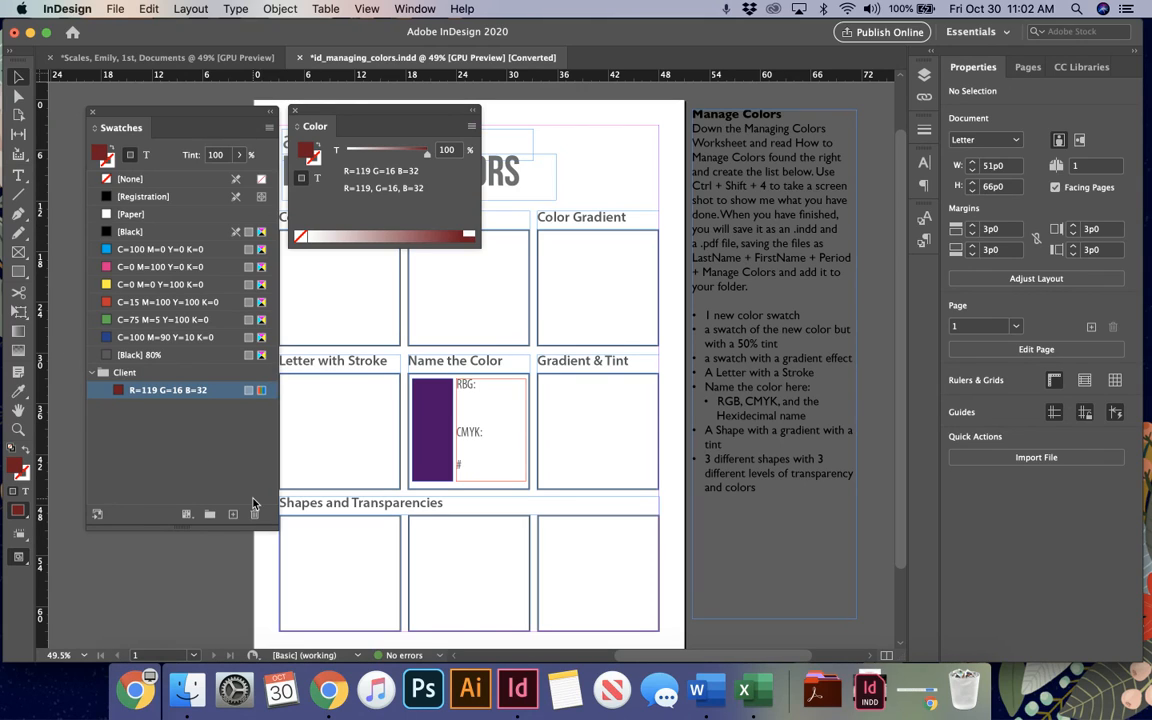
pyautogui.click(232, 514)
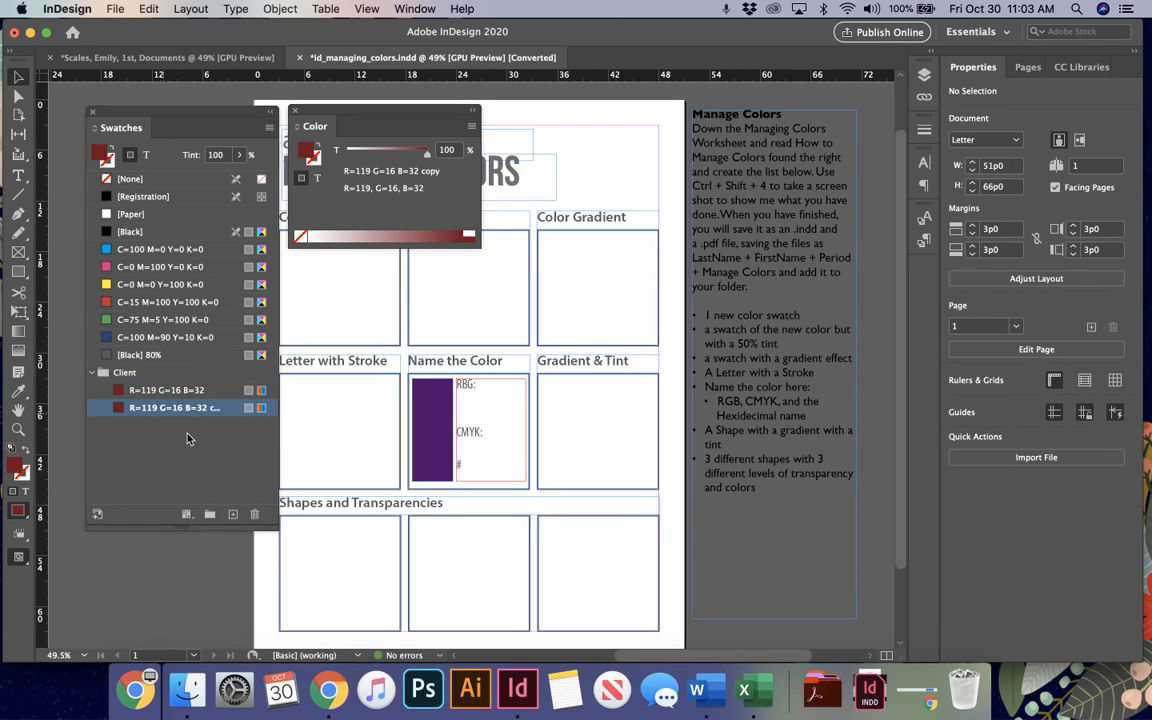
# Step: Delete the duplicated dark red swatch from the Client color group
pyautogui.click(257, 515)
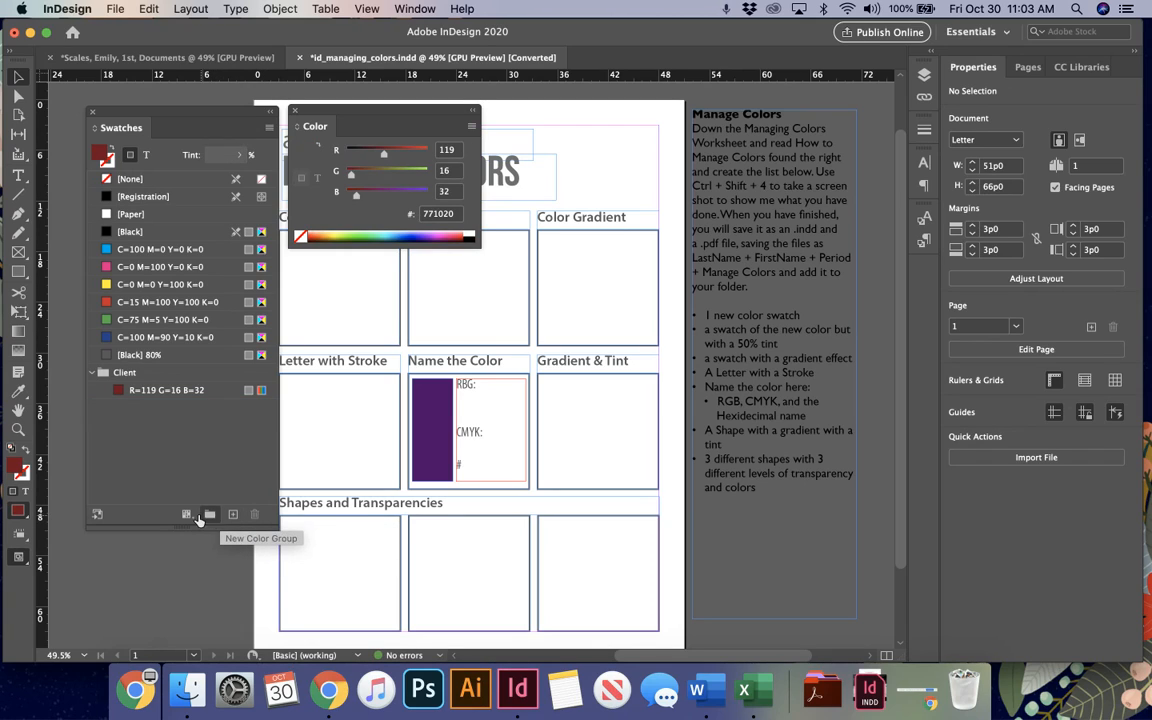
# Step: Show only the gradient swatches in the swatch list, and return to showing all swatches
pyautogui.click(192, 516)
pyautogui.click(224, 551)
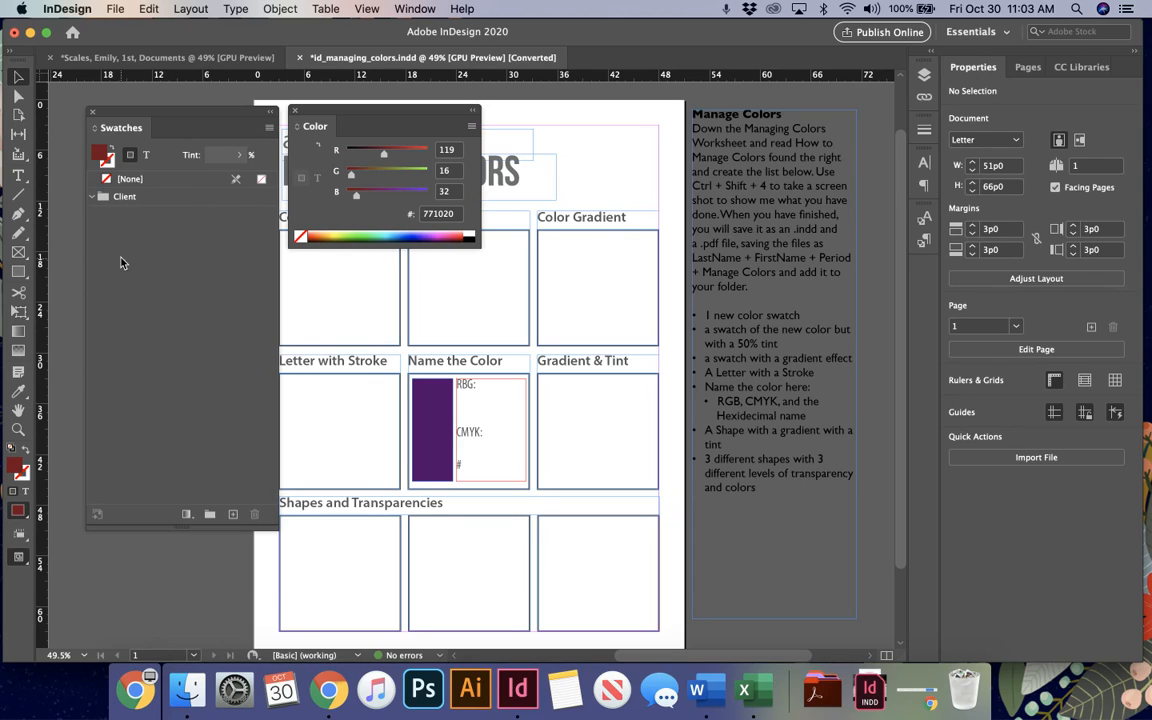
pyautogui.click(188, 515)
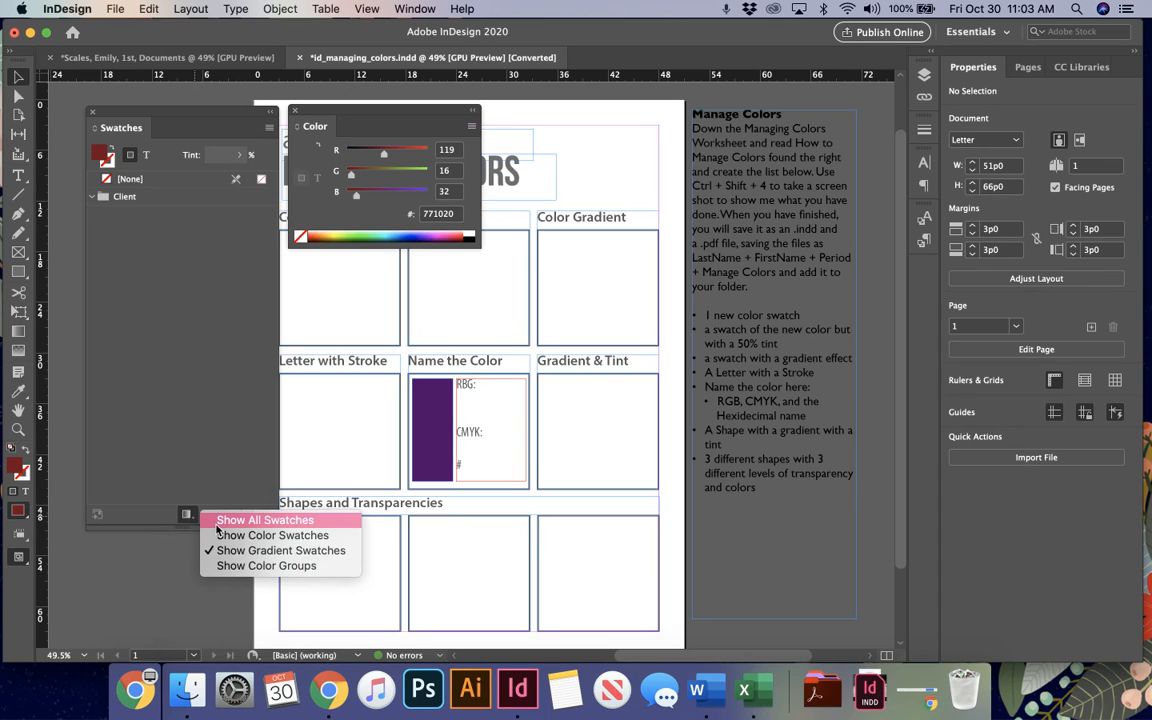
pyautogui.click(224, 520)
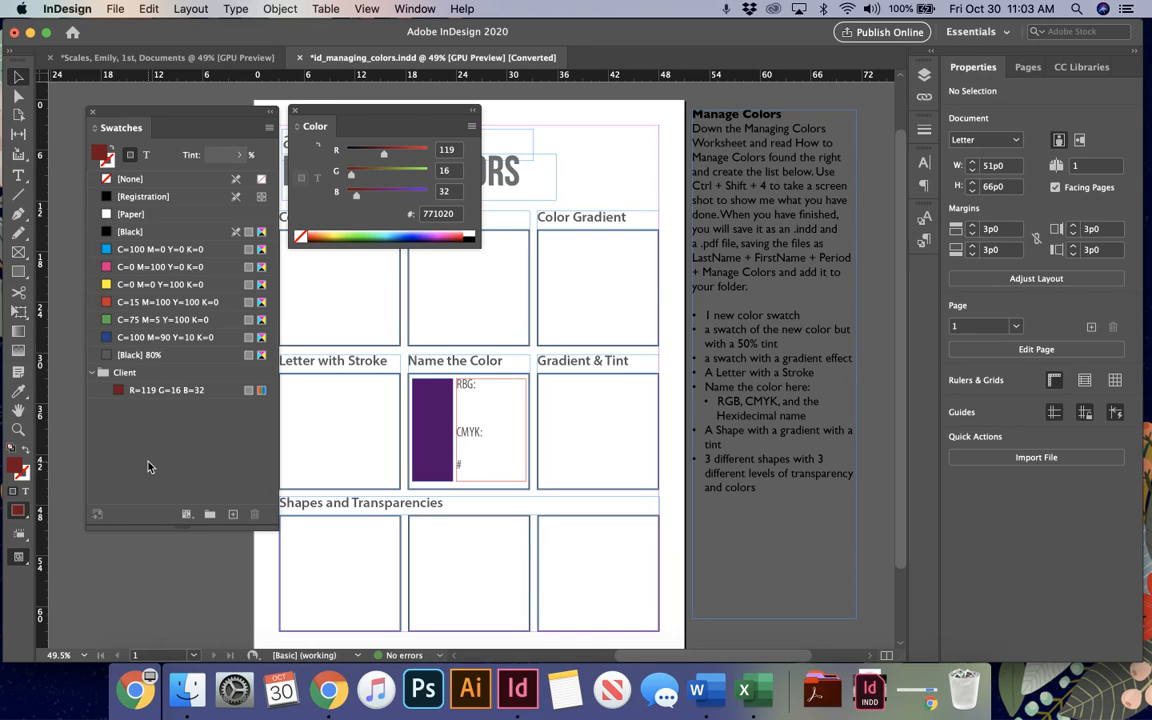
# Step: Capture a screenshot of the swatch list's Client group area and try to place it in the Color Swatch box
pyautogui.scroll(2, 352, 381)
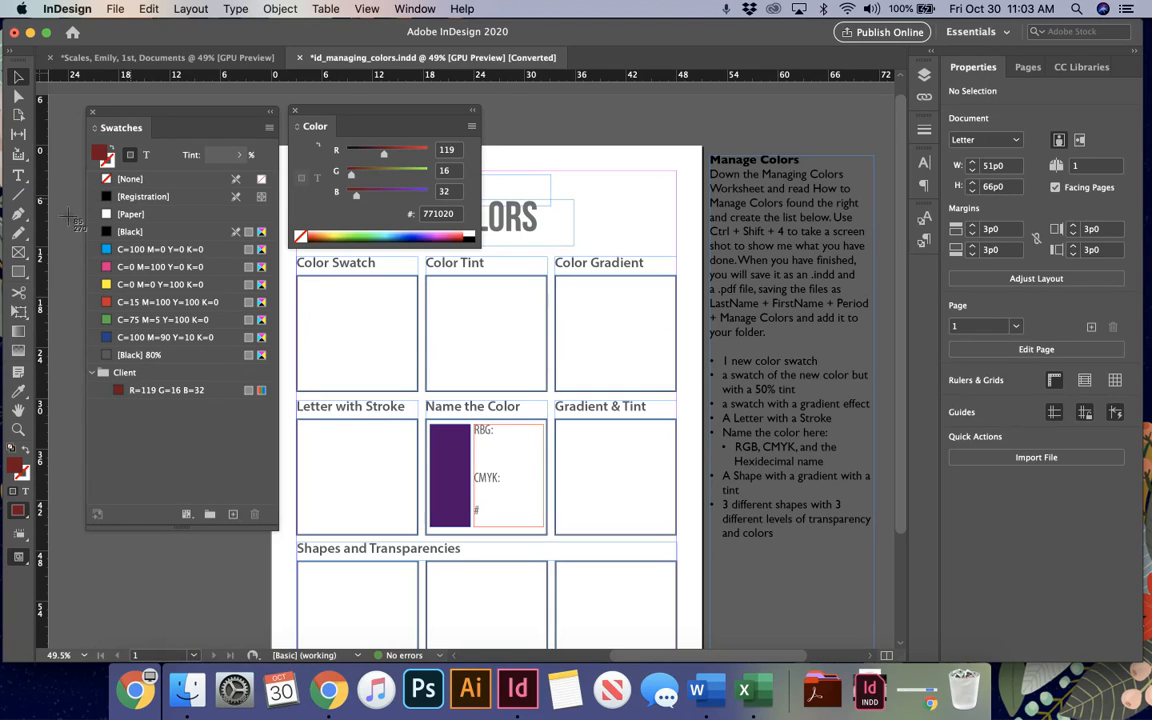
pyautogui.moveTo(68, 280); pyautogui.dragTo(287, 472)
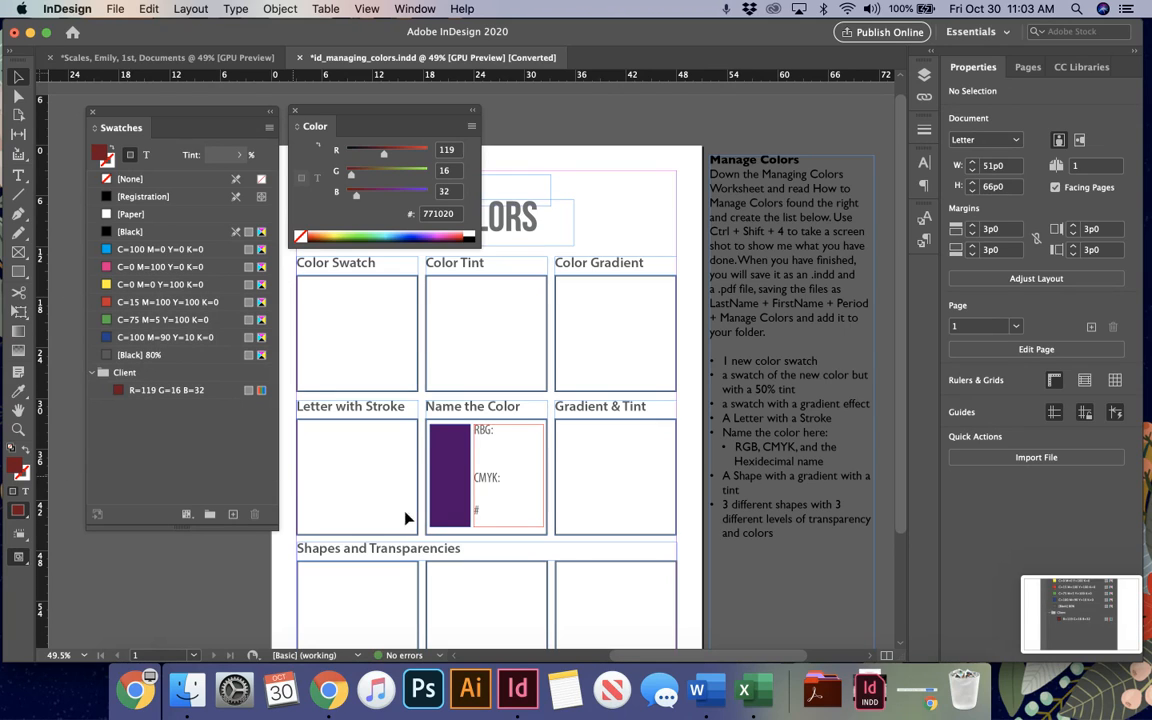
pyautogui.moveTo(1058, 612); pyautogui.dragTo(350, 320)
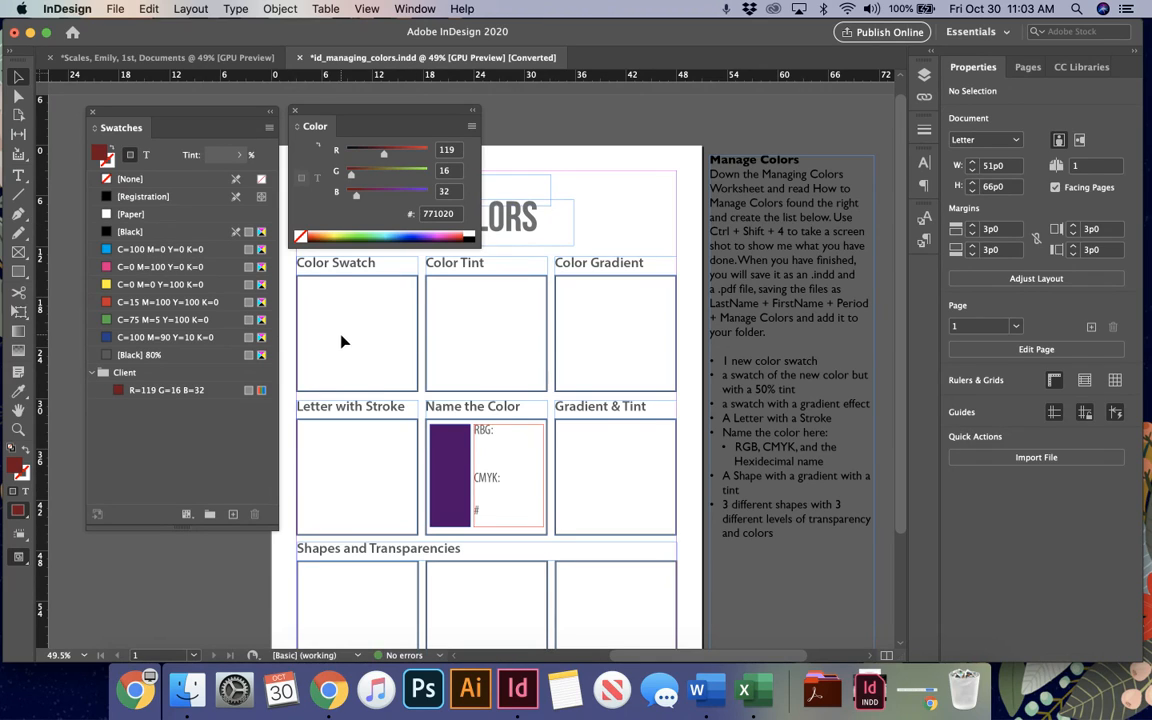
# Step: Try a 68% tint swatch based on a new copy of the dark red swatch, and delete that copy with its tint
pyautogui.click(230, 514)
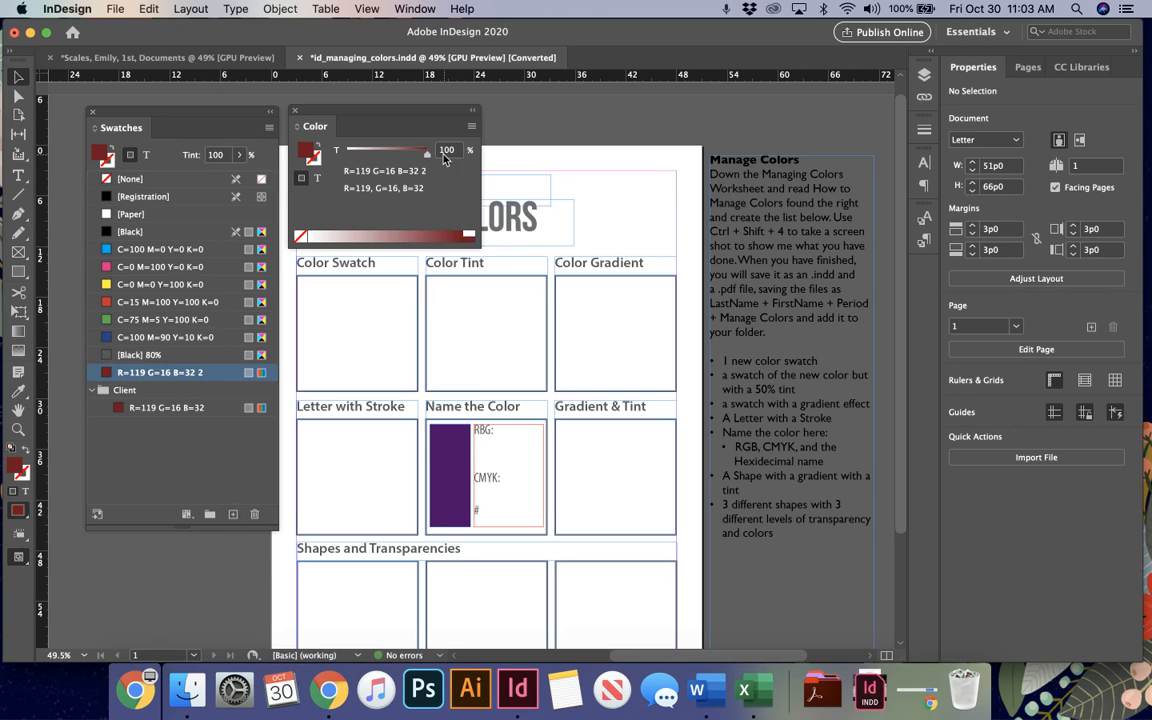
pyautogui.moveTo(426, 153); pyautogui.dragTo(402, 157)
pyautogui.click(233, 514)
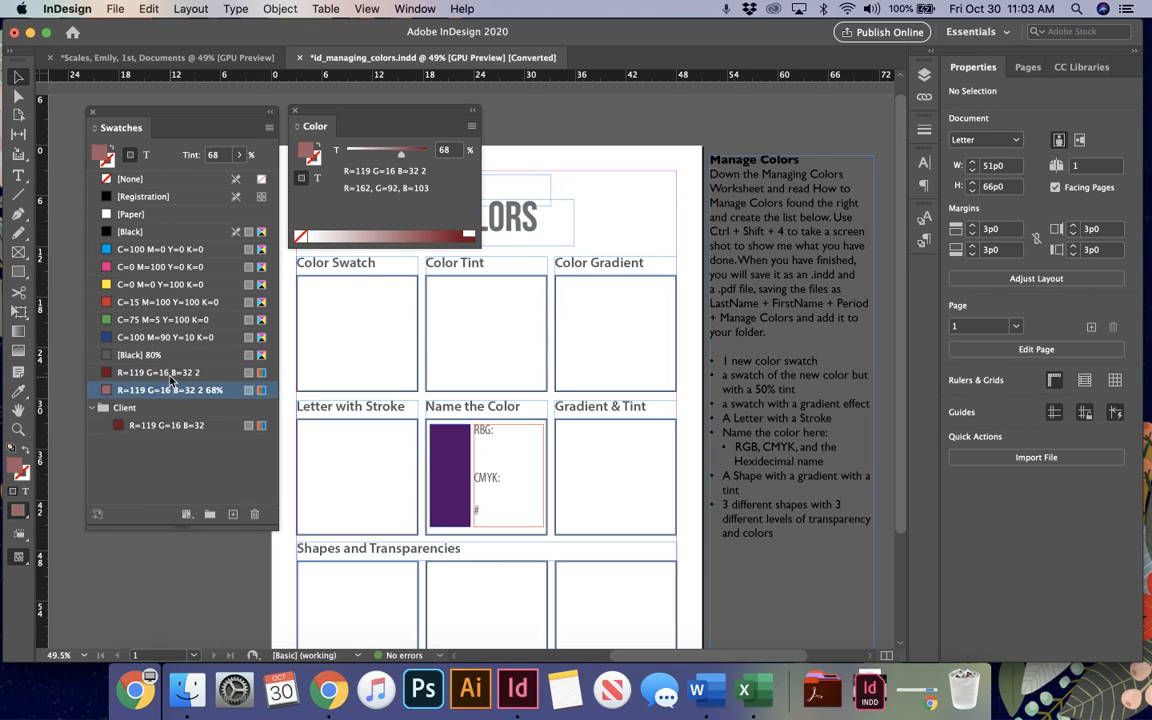
pyautogui.click(170, 378)
pyautogui.click(254, 514)
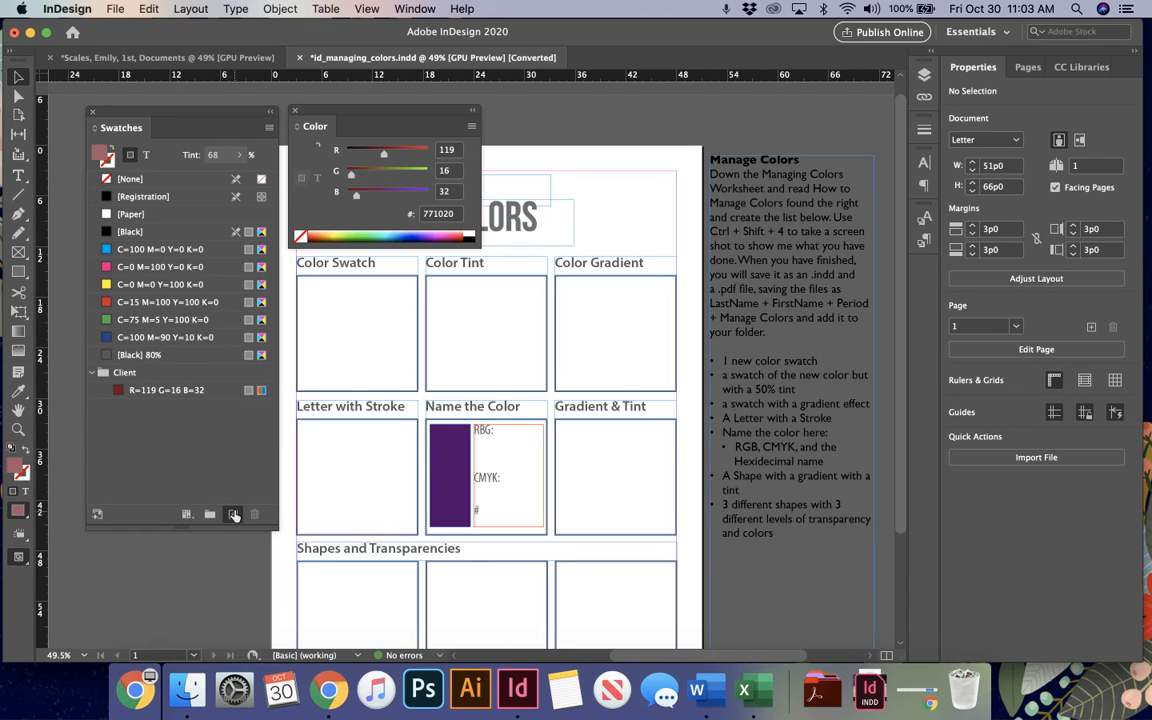
# Step: Create another dark red swatch and move it into the Client color group below the original
pyautogui.click(233, 514)
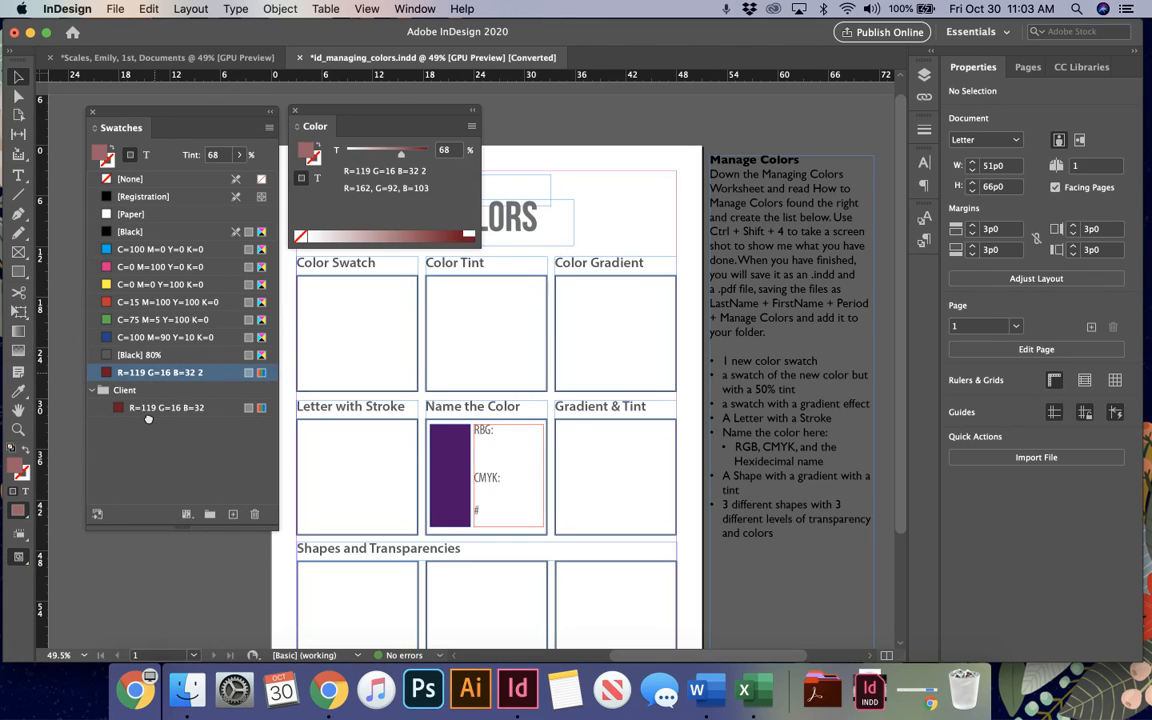
pyautogui.moveTo(134, 372); pyautogui.dragTo(130, 390)
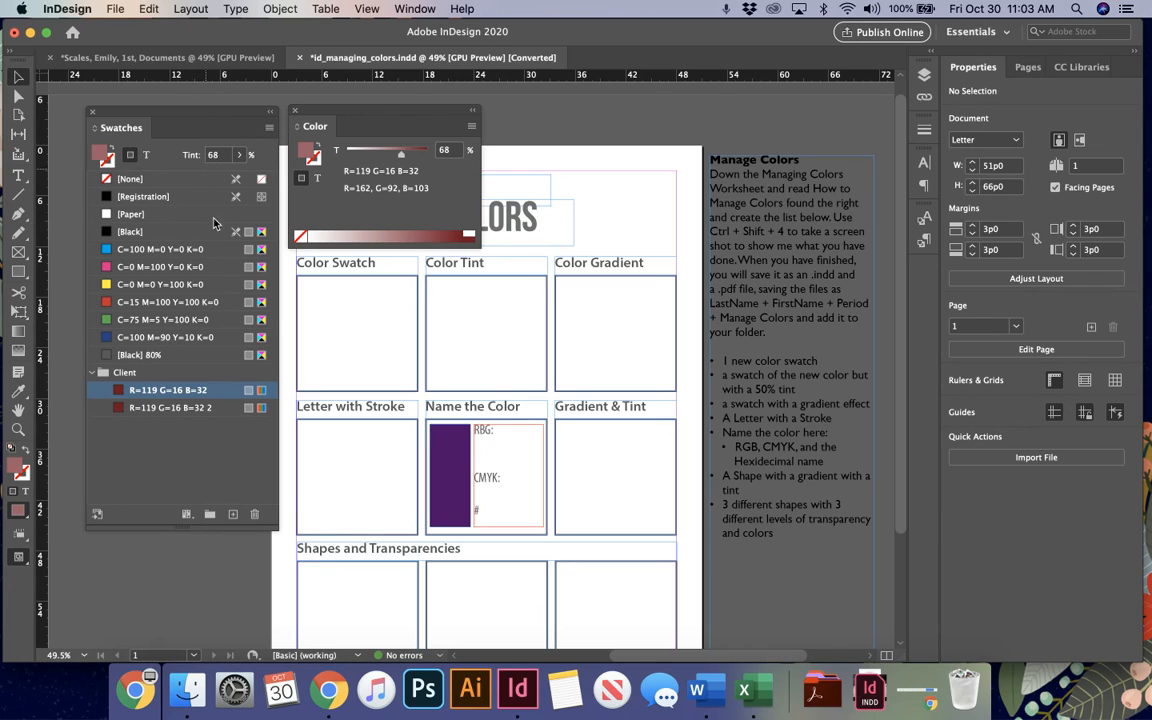
pyautogui.click(111, 395)
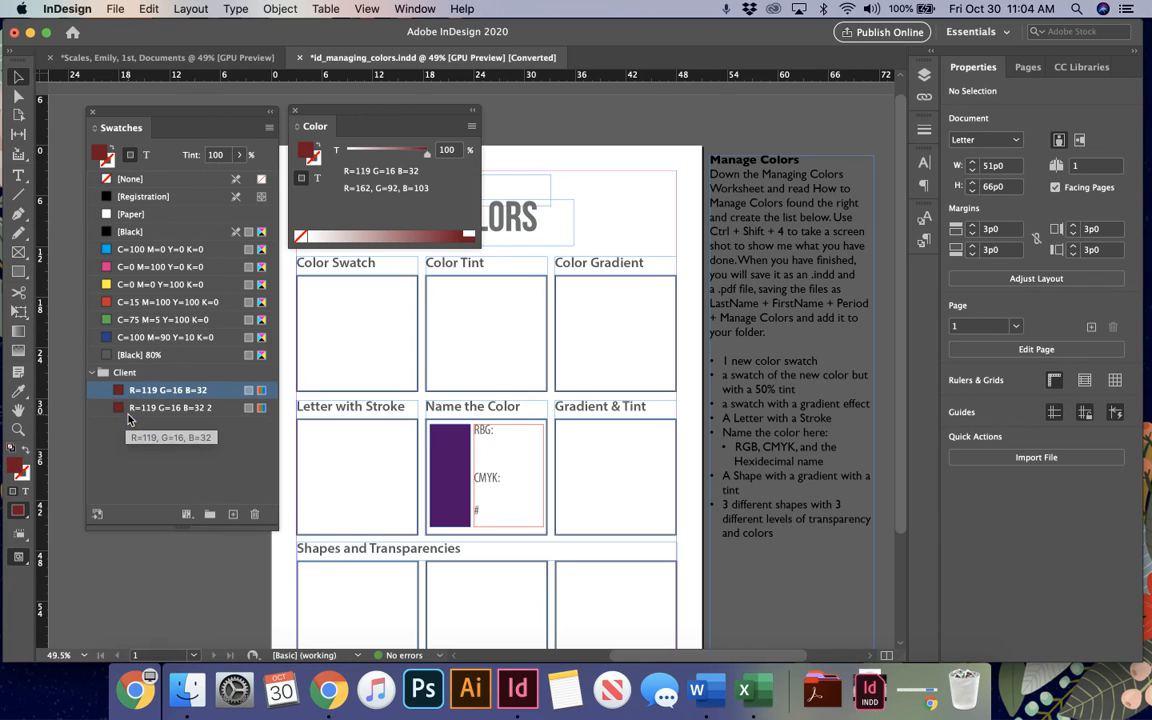
pyautogui.click(128, 409)
# Step: Create a new tint swatch from the Client swatch R=119 G=16 B=32 with a tint of 73%
pyautogui.click(130, 391)
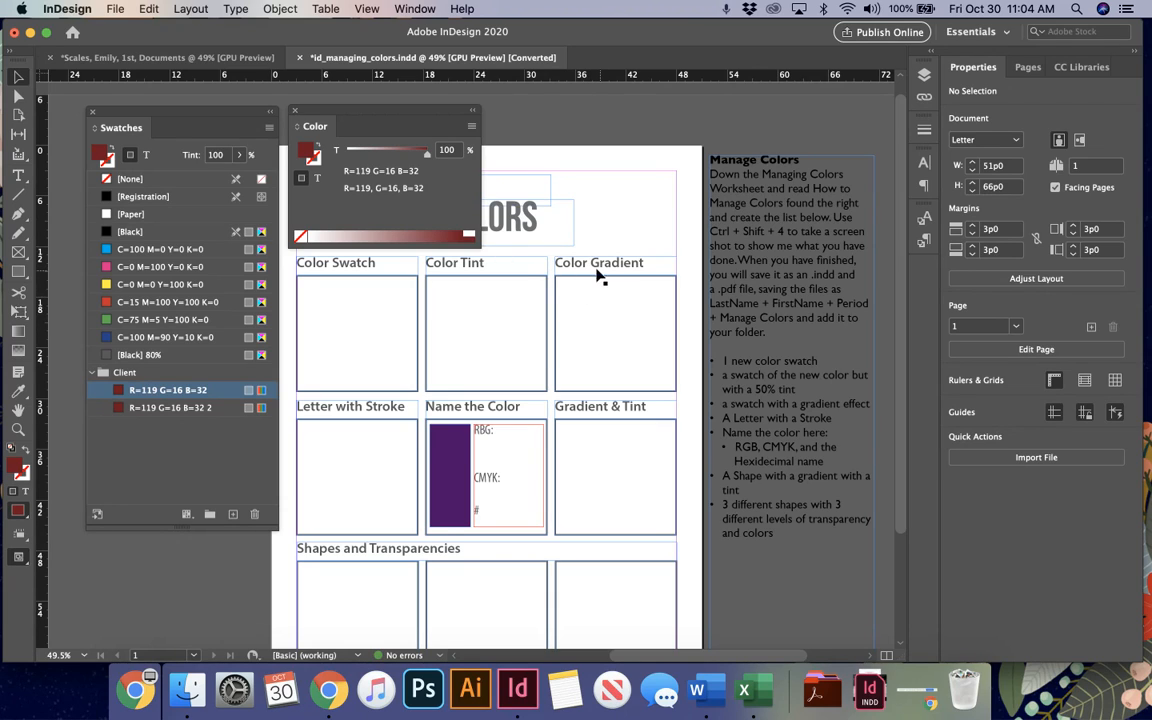
pyautogui.click(270, 129)
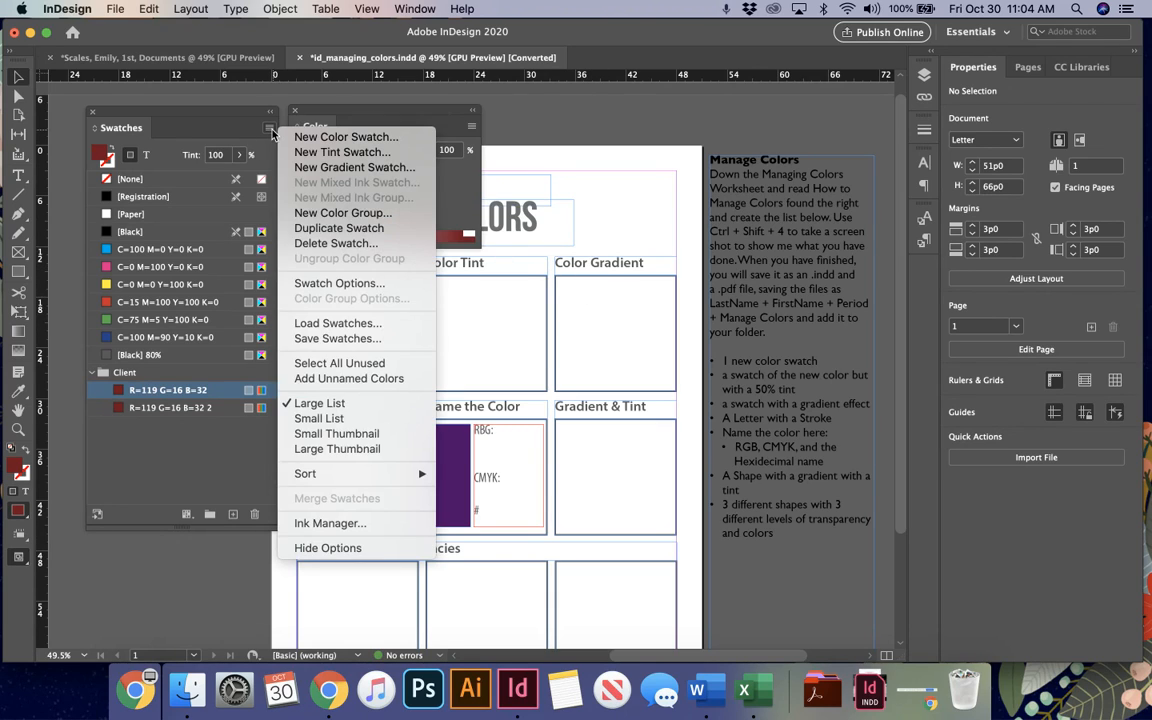
pyautogui.click(342, 152)
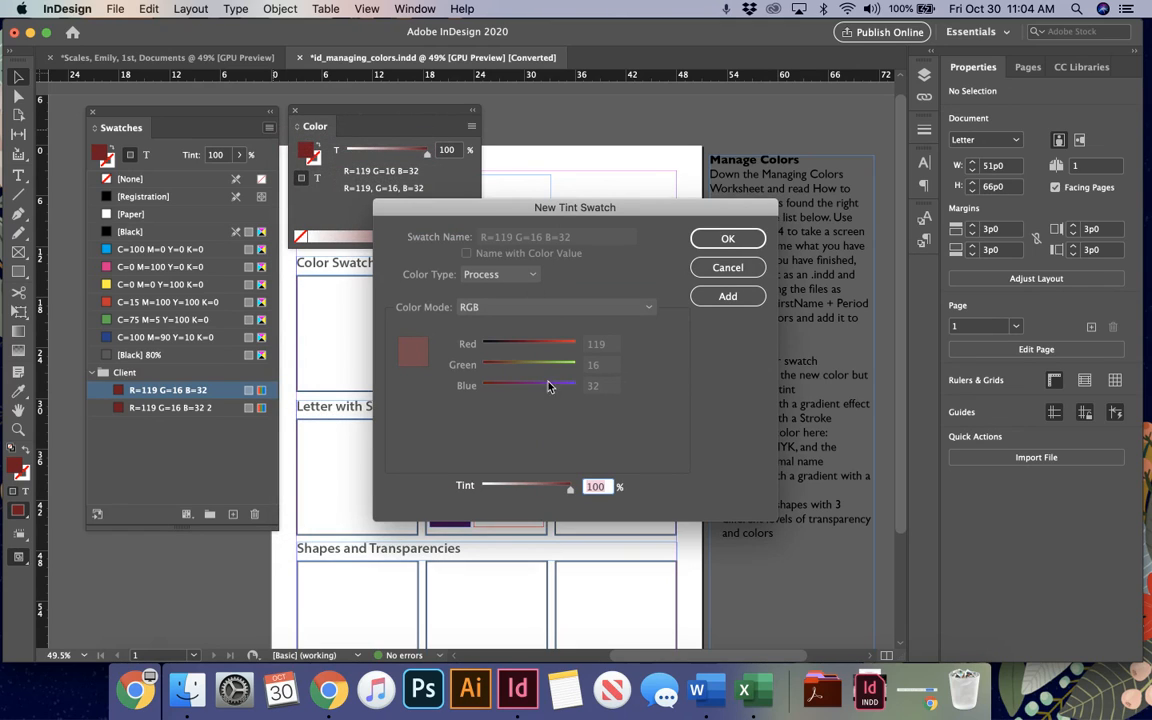
pyautogui.moveTo(568, 487); pyautogui.dragTo(546, 488)
pyautogui.click(728, 238)
# Step: Delete the duplicate full-strength swatch R=119 G=16 B=32 2 from the Client color group
pyautogui.click(170, 407)
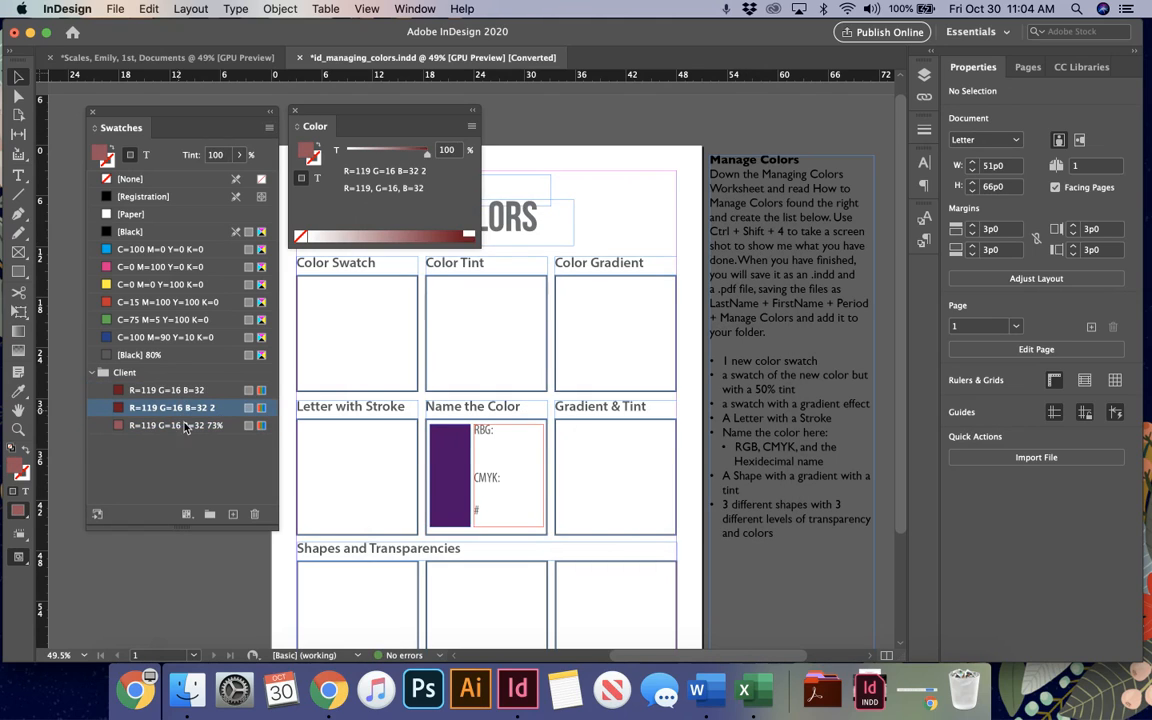
pyautogui.click(254, 514)
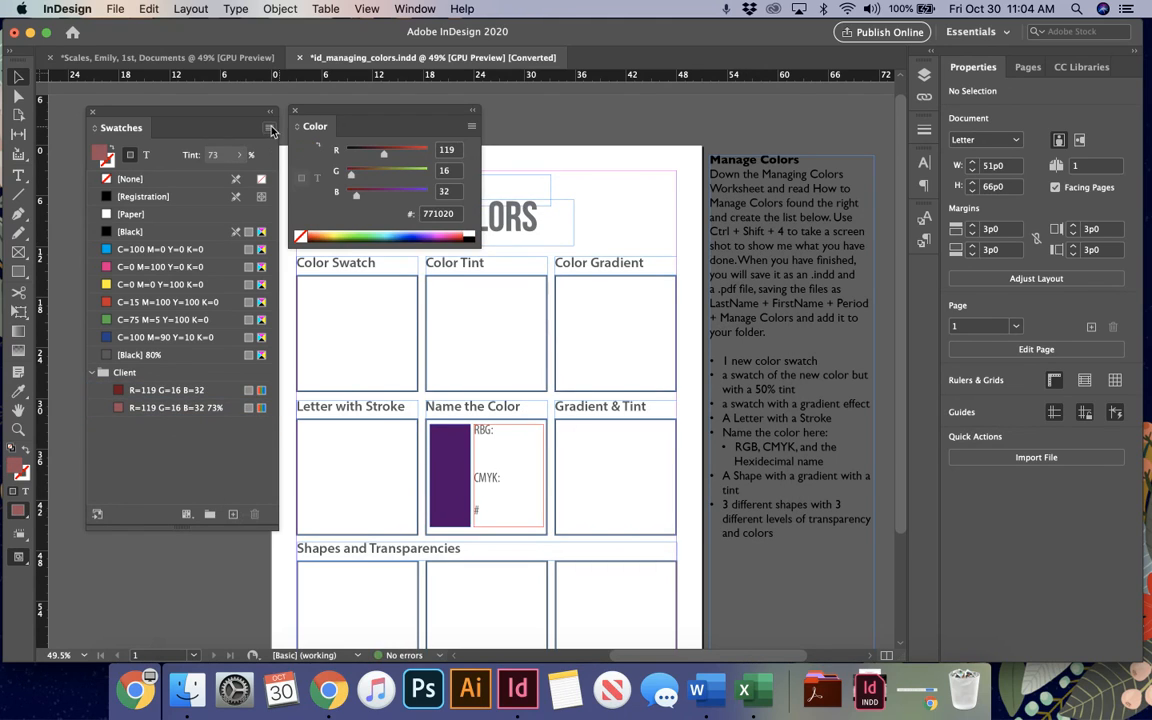
# Step: Start a new gradient swatch with the Linear type and select the starting stop of its gradient ramp
pyautogui.click(269, 127)
pyautogui.click(325, 166)
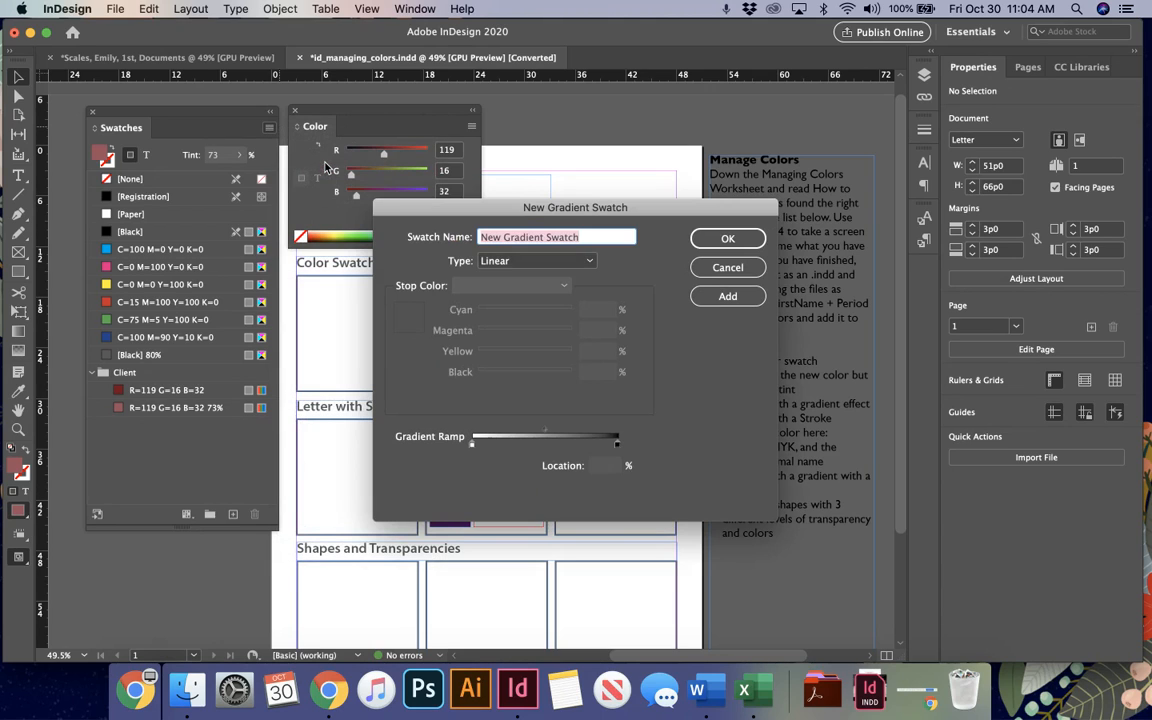
pyautogui.moveTo(504, 213); pyautogui.dragTo(415, 97)
pyautogui.click(424, 143)
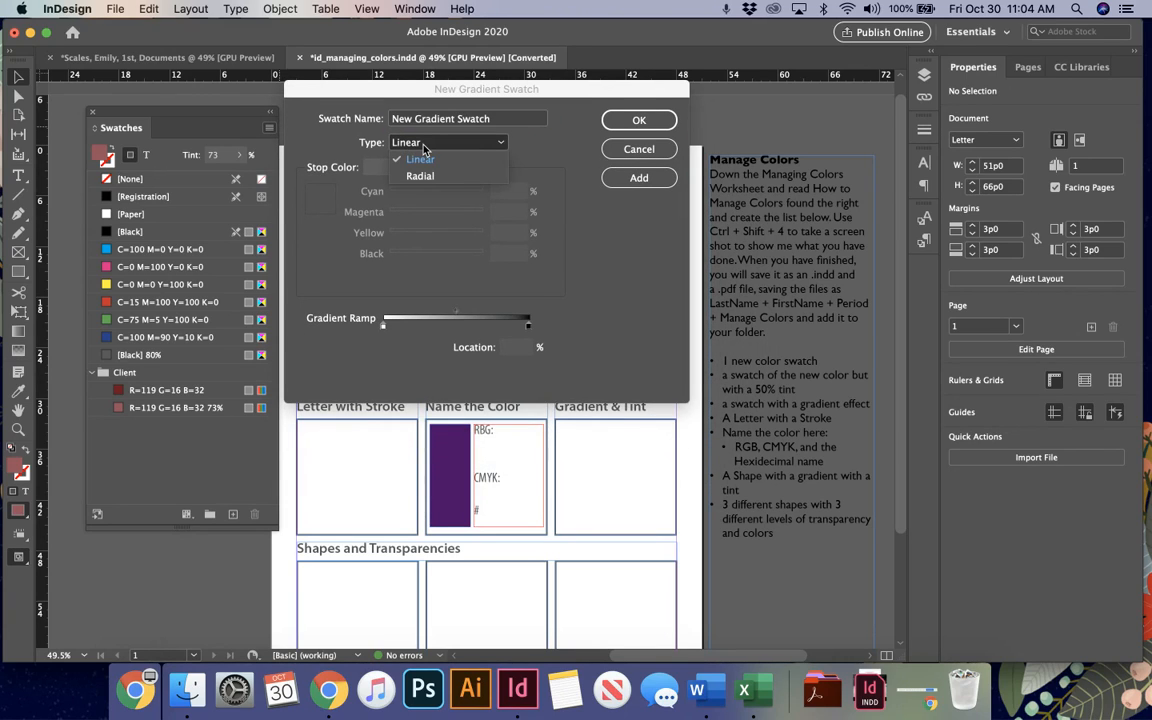
pyautogui.click(386, 147)
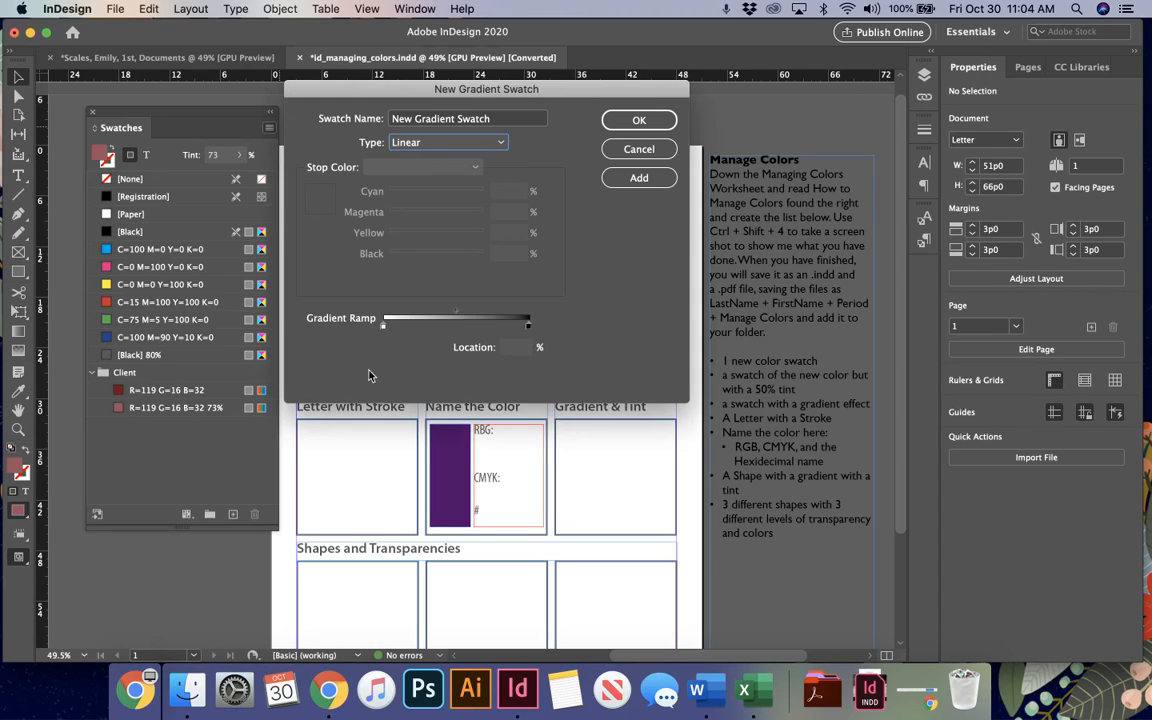
pyautogui.click(385, 325)
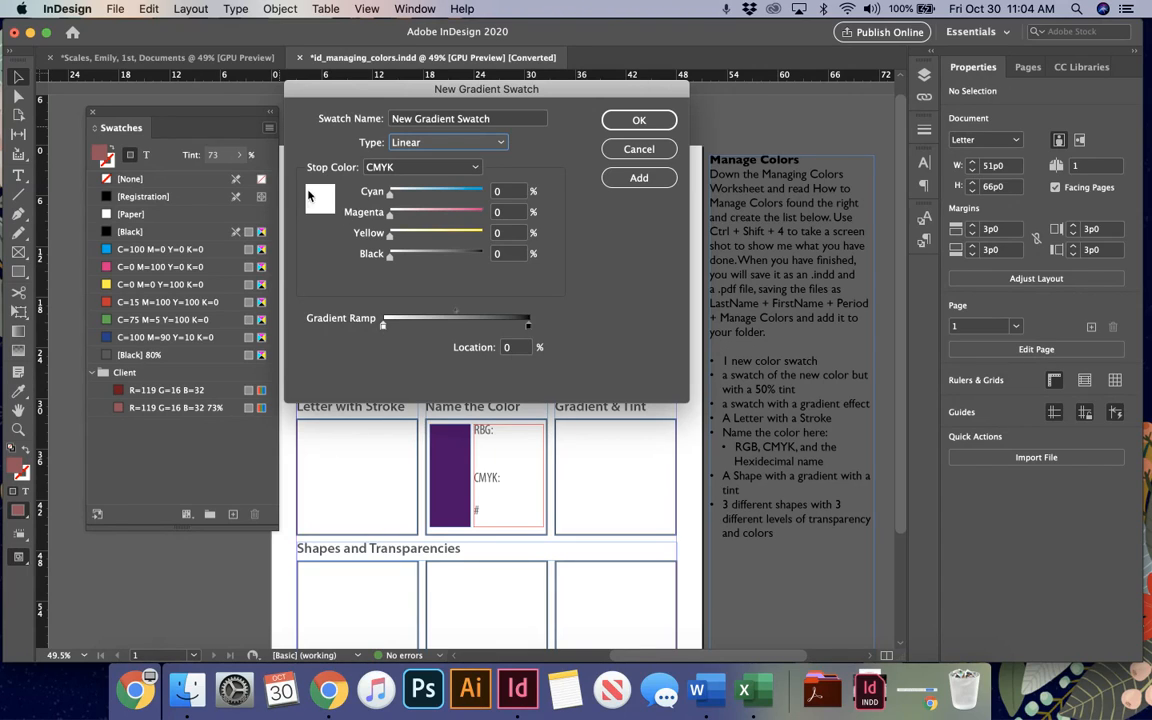
# Step: Mix the starting stop's color in CMYK as cyan 19%, magenta 81%, yellow 51% and black 39%
pyautogui.moveTo(390, 191); pyautogui.dragTo(466, 214)
pyautogui.click(437, 234)
pyautogui.click(426, 255)
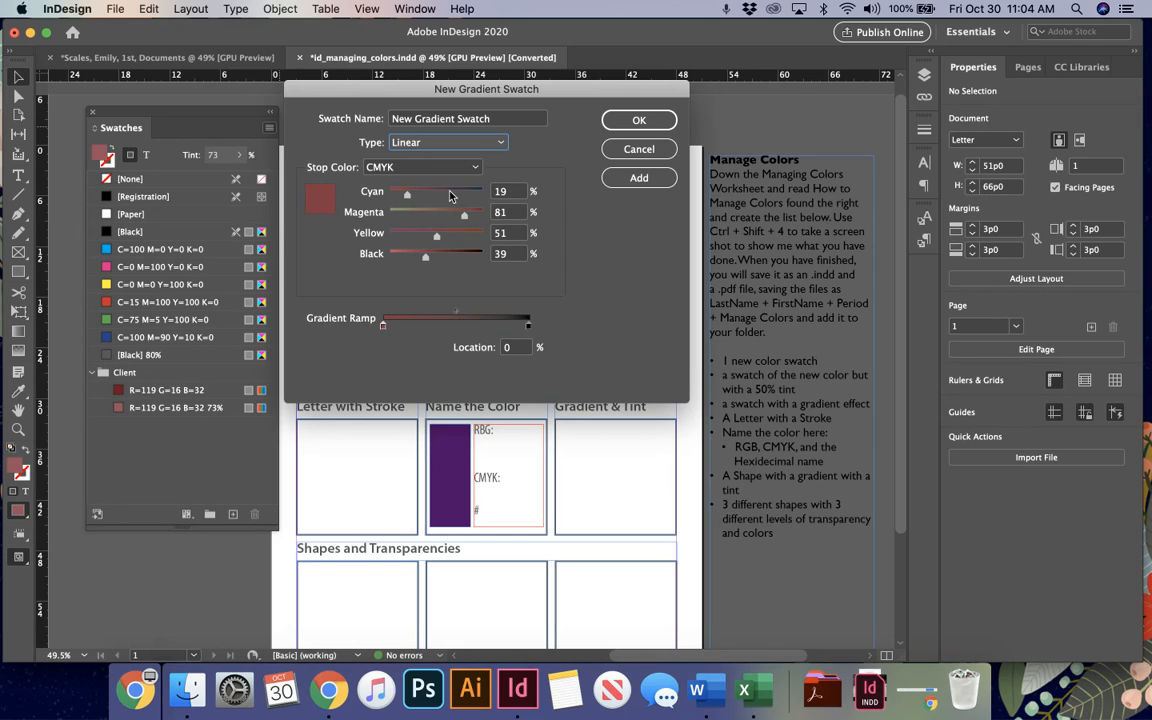
# Step: Assign the Client swatch R=119 G=16 B=32 to the gradient's starting stop and its 73% tint to the ending stop
pyautogui.click(458, 170)
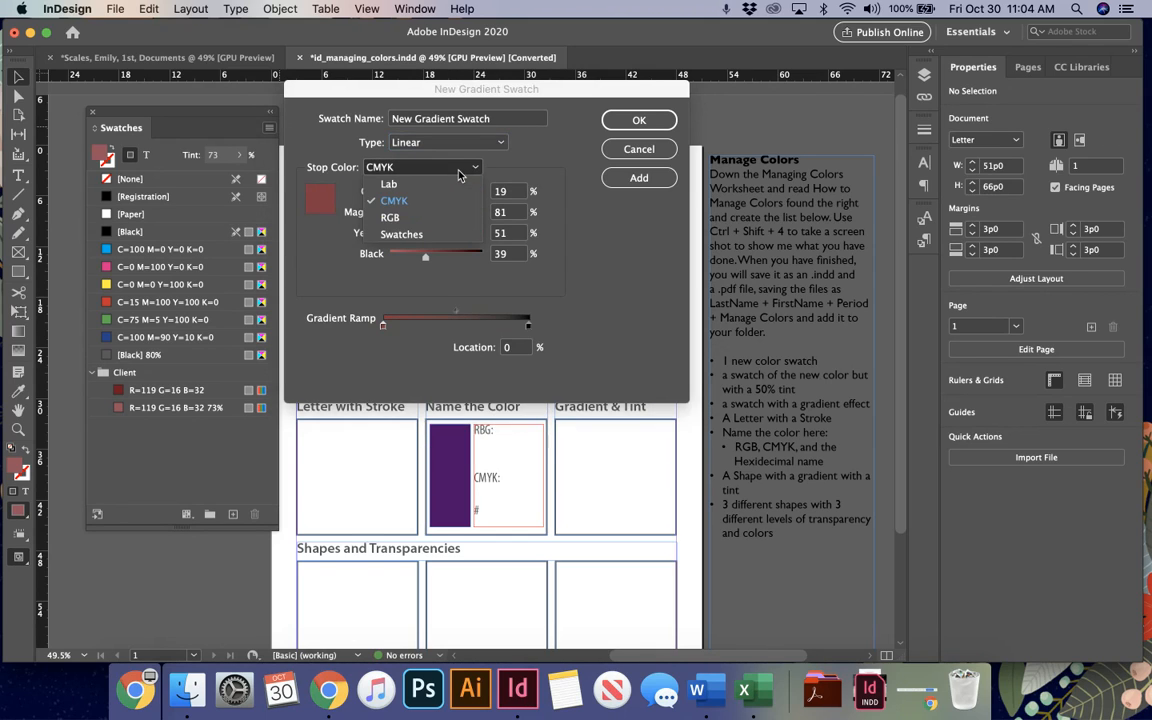
pyautogui.click(398, 234)
pyautogui.click(367, 250)
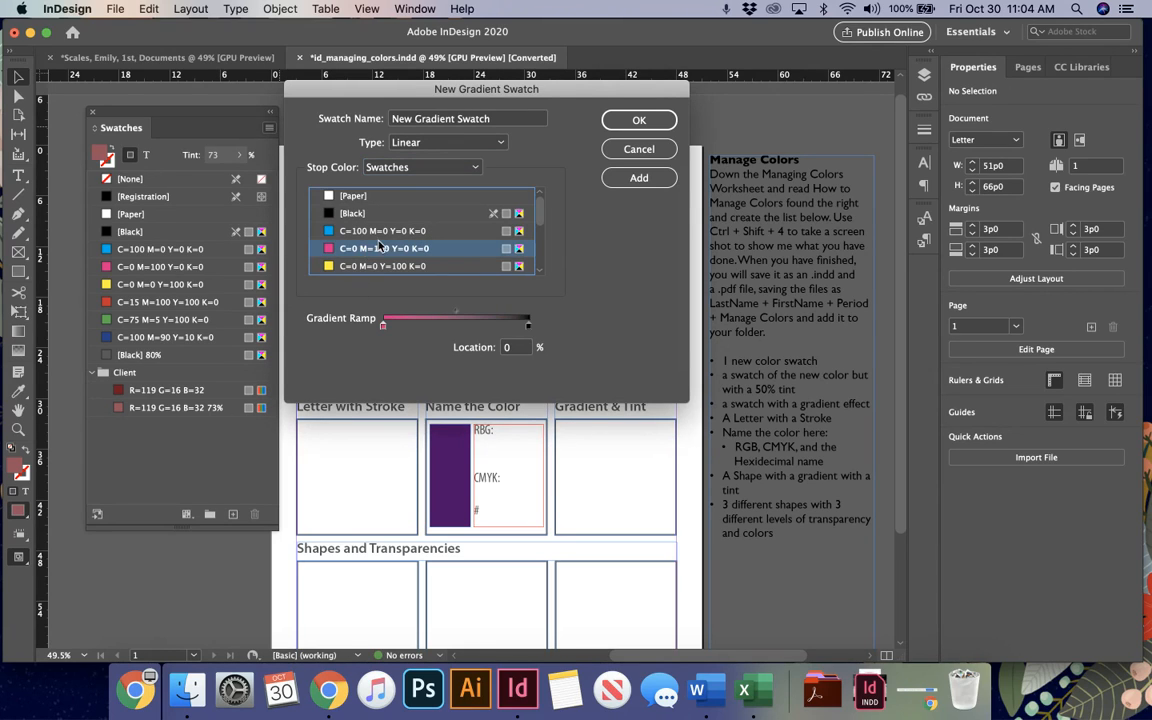
pyautogui.scroll(-5, 378, 245)
pyautogui.click(376, 249)
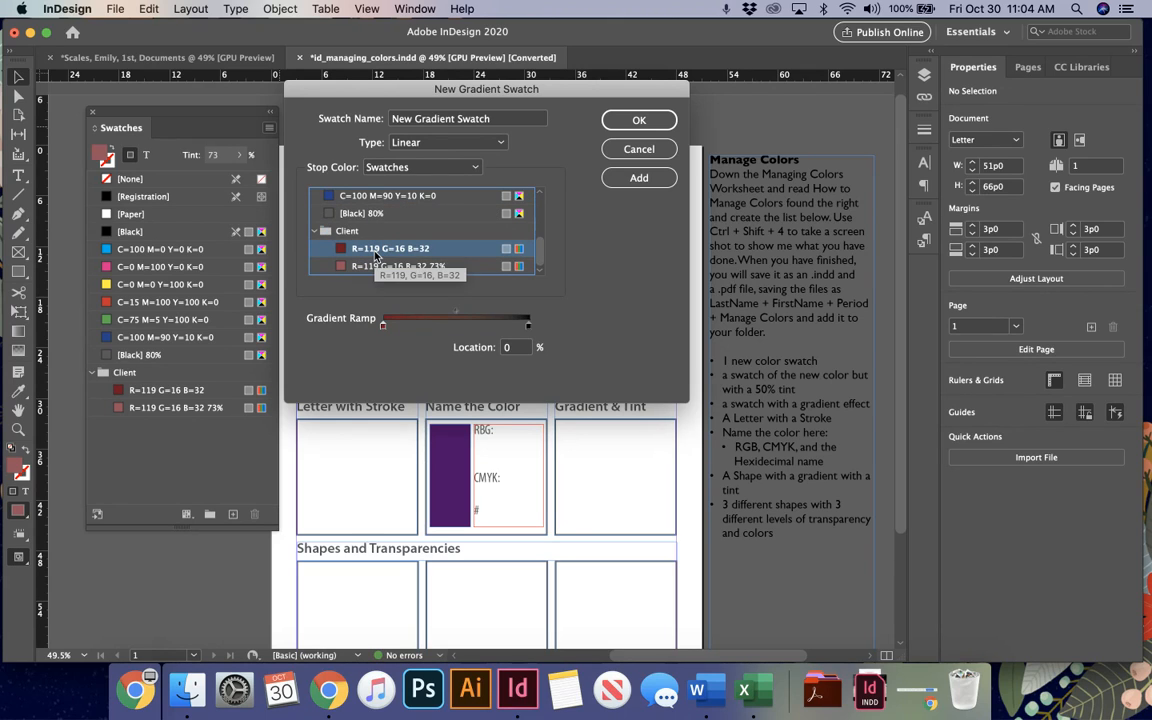
pyautogui.click(528, 325)
pyautogui.scroll(-5, 435, 238)
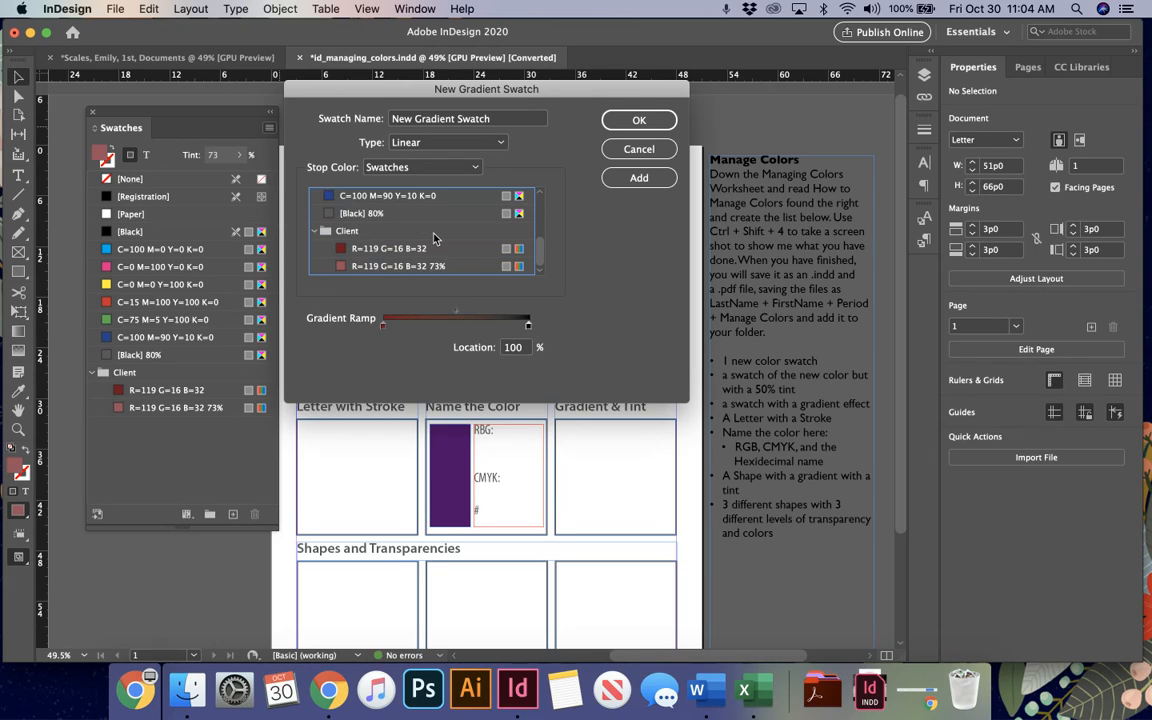
pyautogui.click(400, 266)
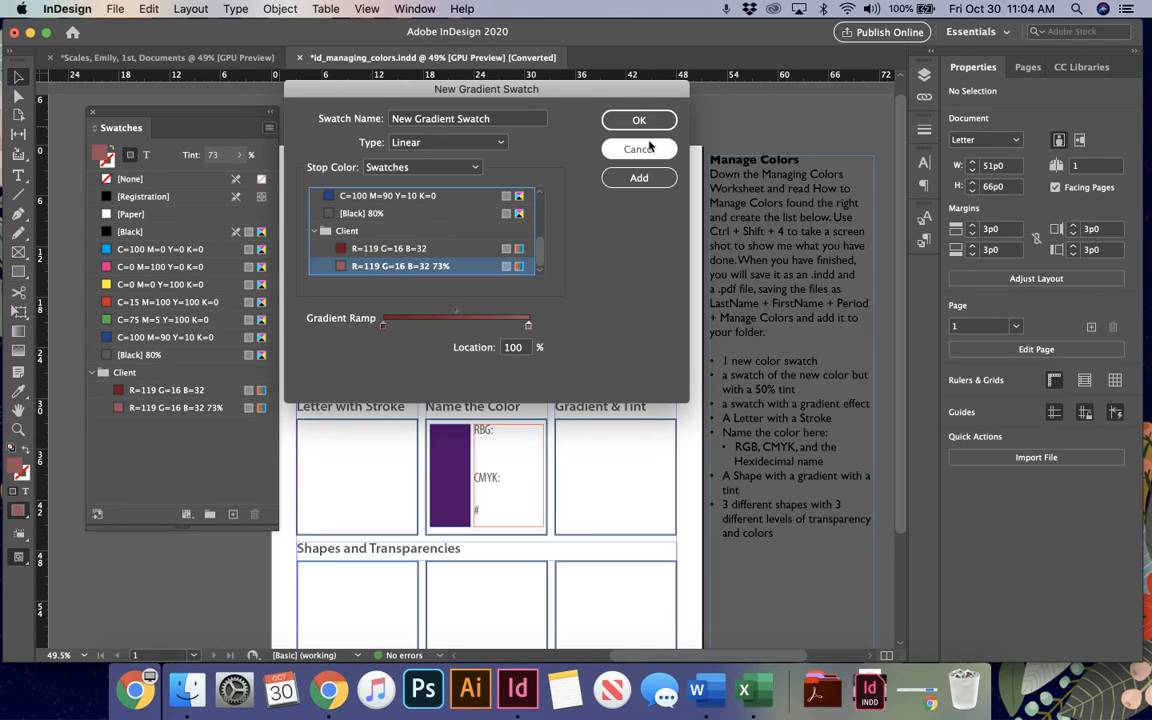
# Step: Name the gradient swatch Wakefield Gradient, add it to the swatches, and move it into the Client color group
pyautogui.click(637, 179)
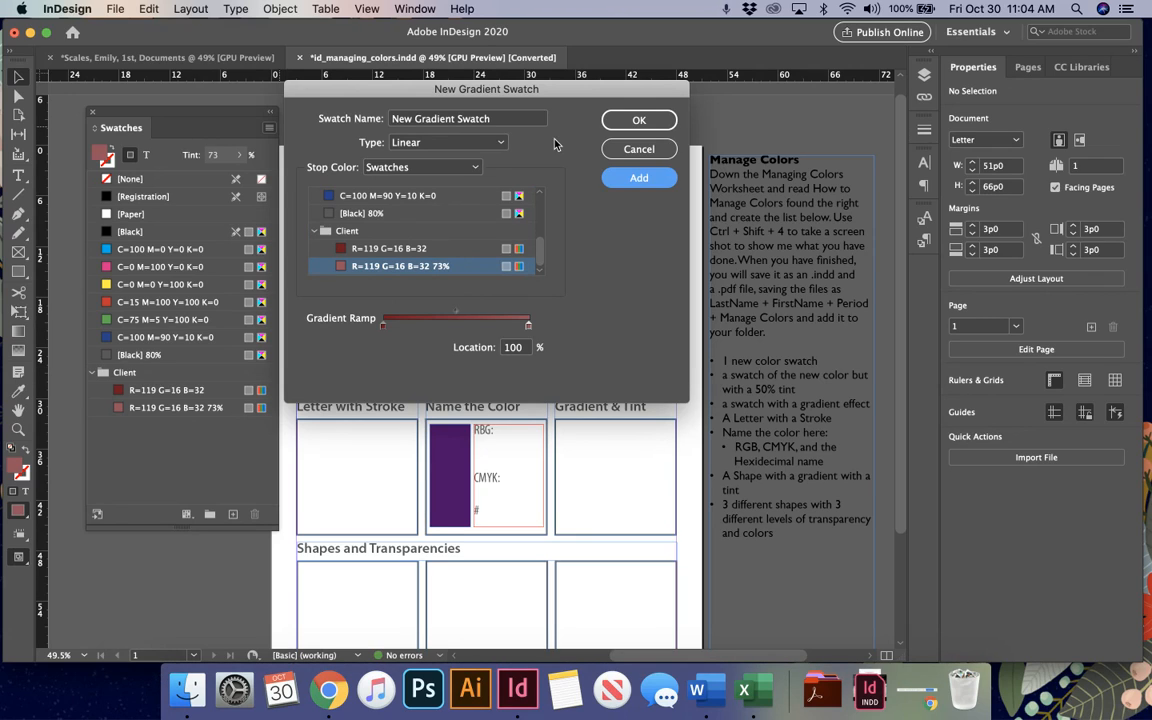
pyautogui.tripleClick(513, 124)
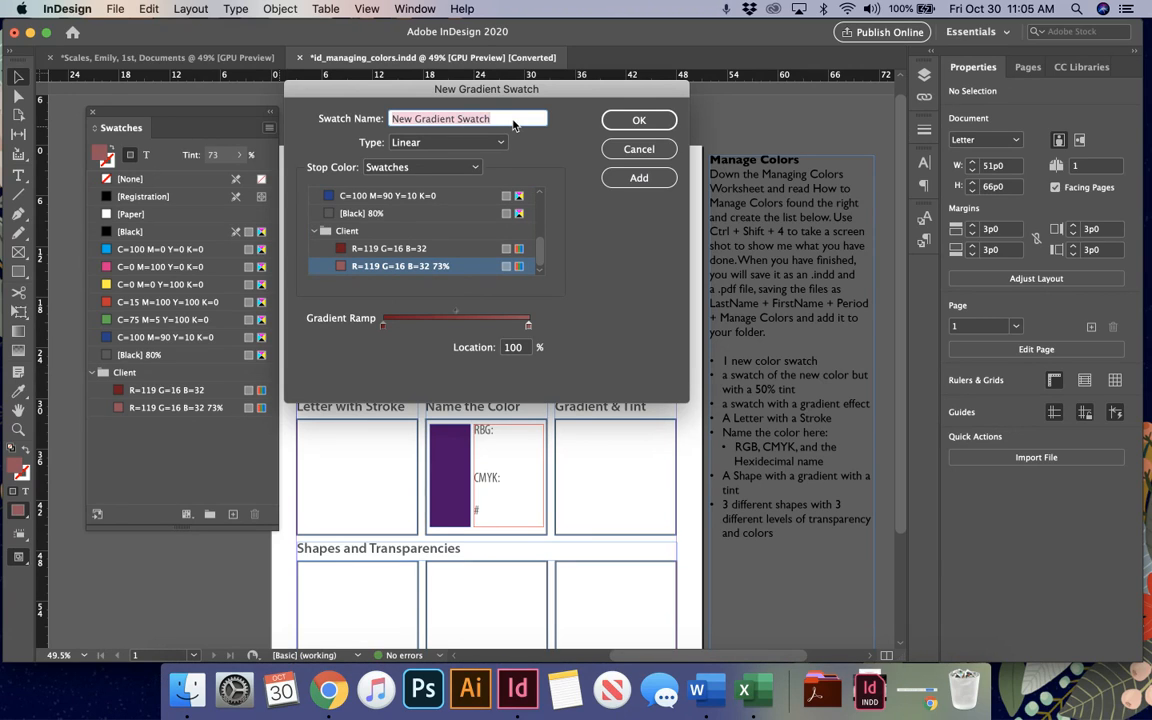
pyautogui.write('Wakefie')
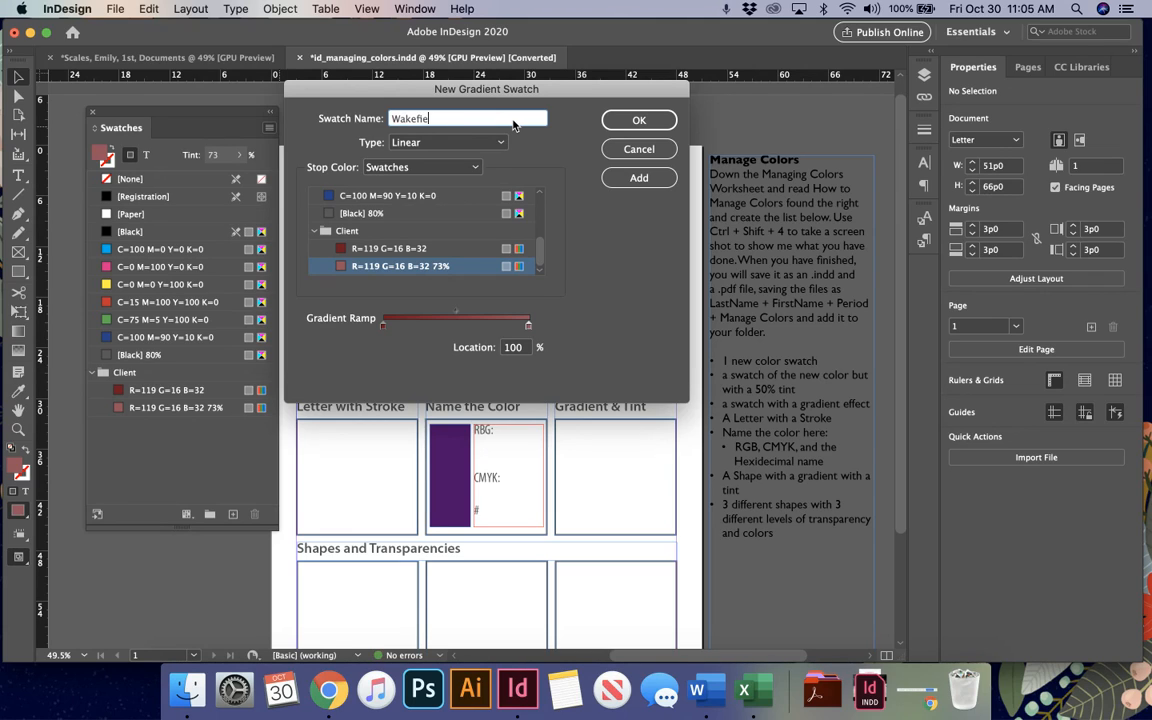
pyautogui.write('ld Gradient')
pyautogui.click(638, 178)
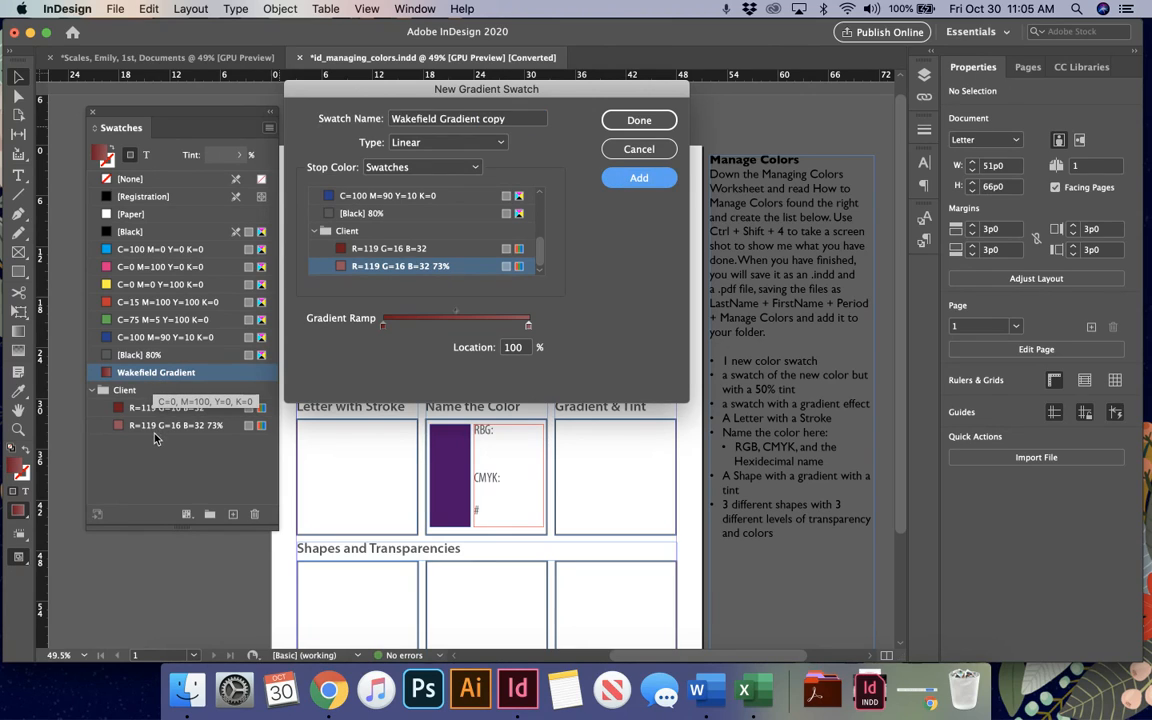
pyautogui.click(638, 120)
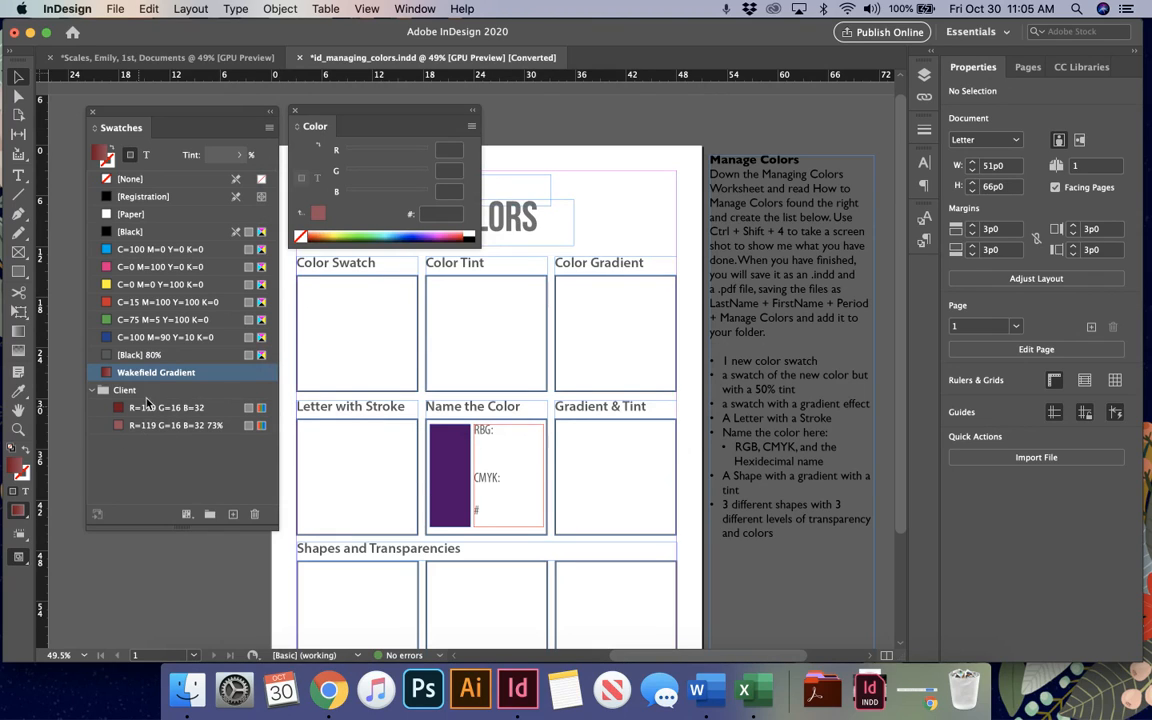
pyautogui.moveTo(145, 372); pyautogui.dragTo(170, 438)
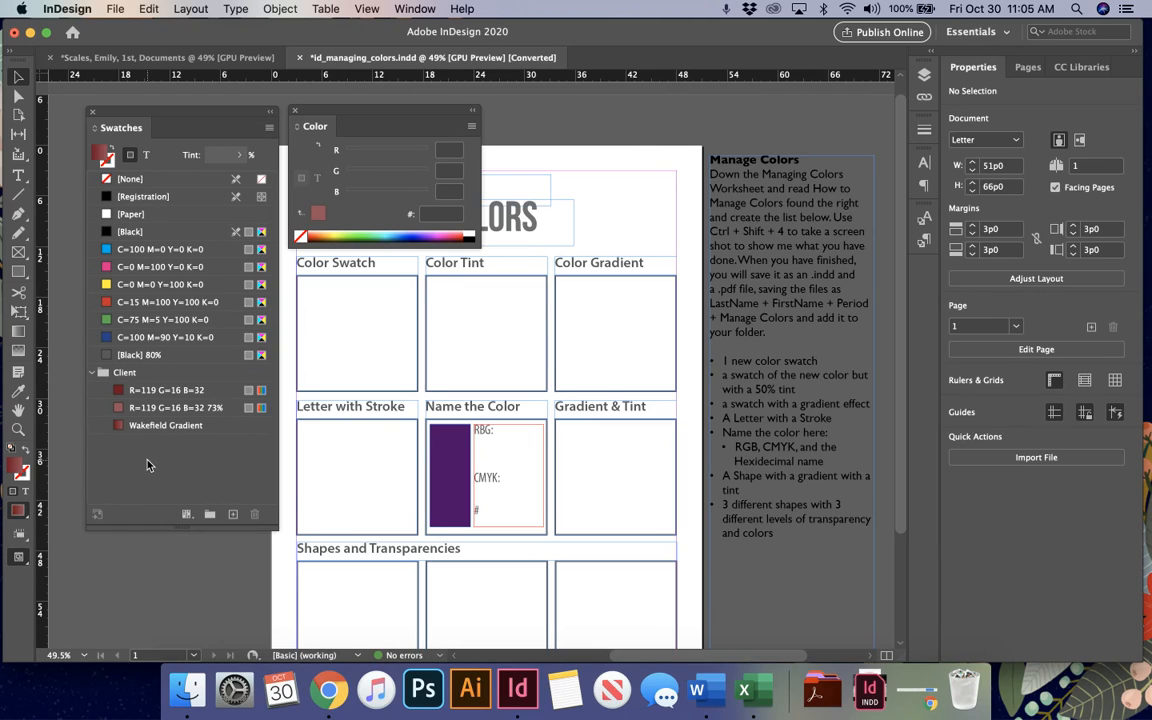
# Step: Preview the swatches as Small List, Small Thumbnail and Large Thumbnail, and return them to Large List
pyautogui.click(269, 127)
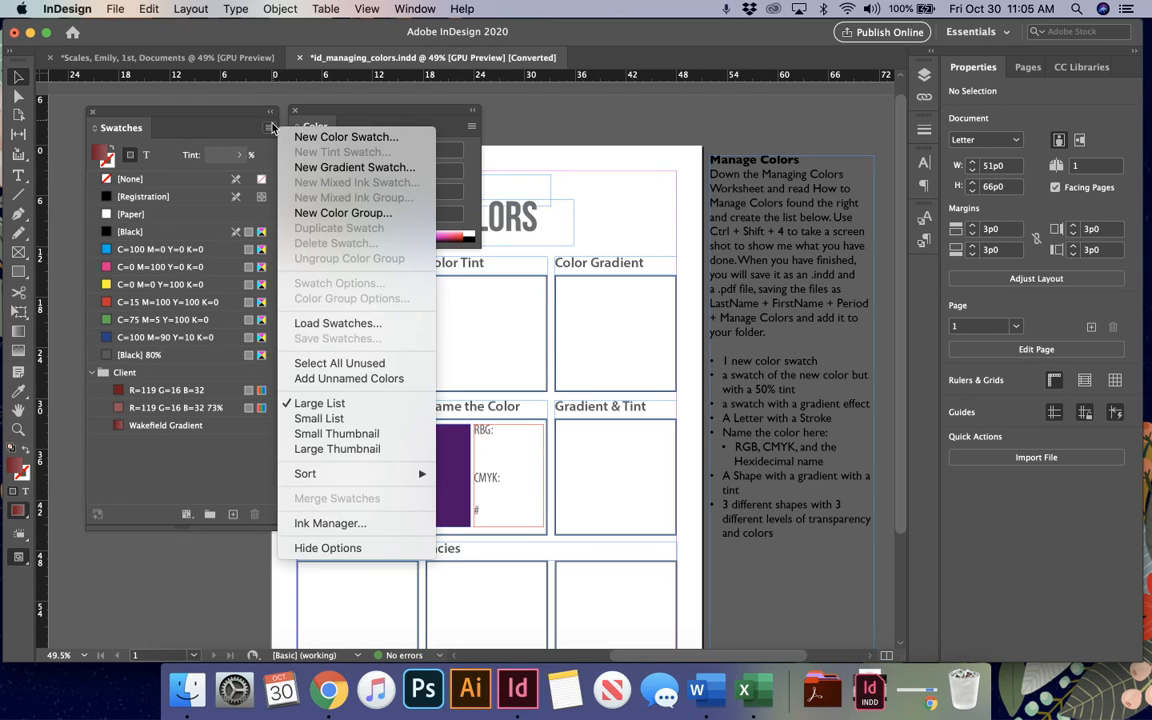
pyautogui.click(329, 419)
pyautogui.click(269, 127)
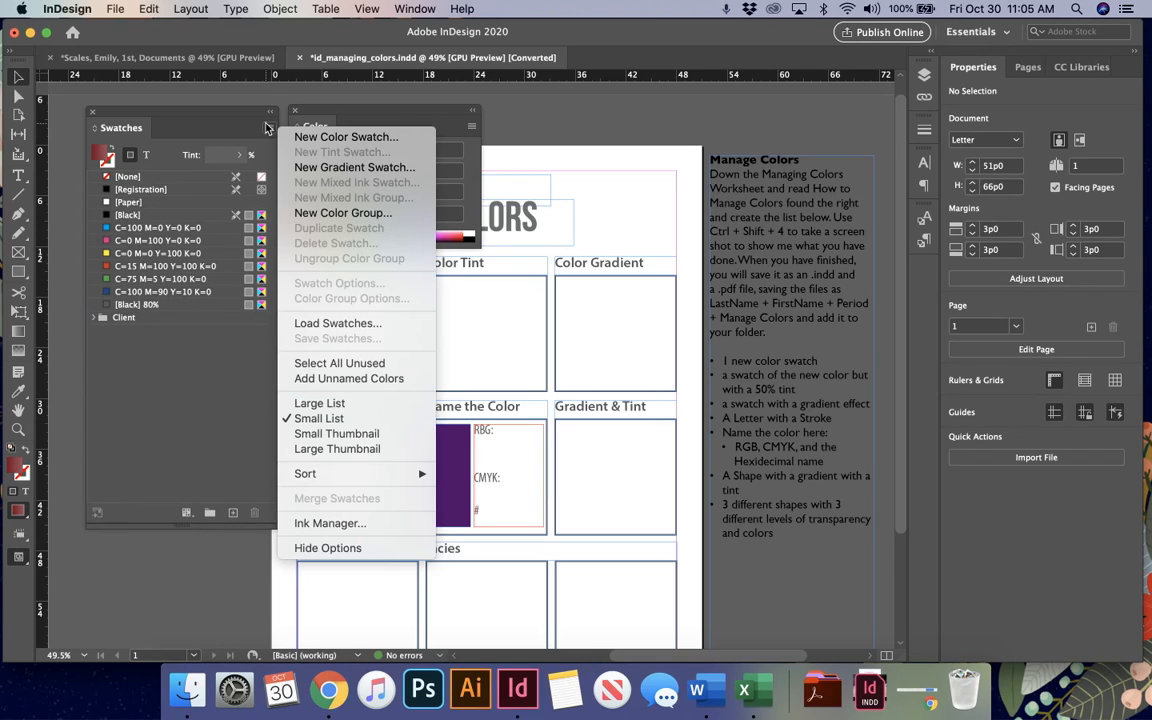
pyautogui.click(320, 435)
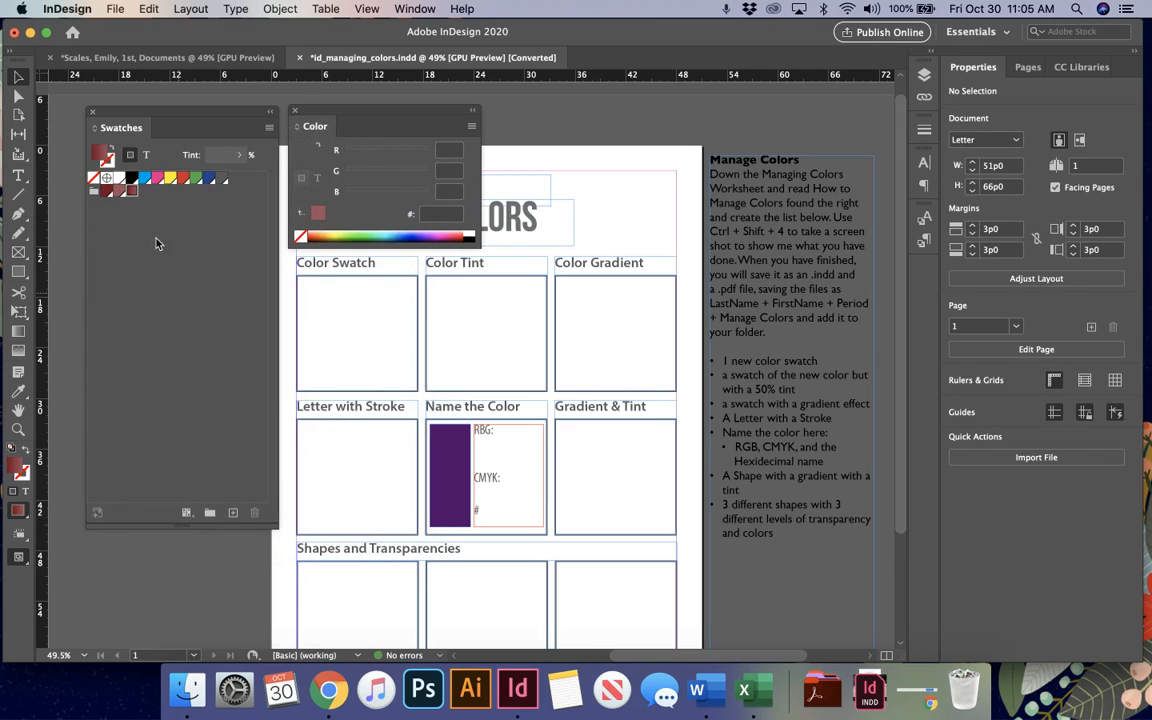
pyautogui.click(269, 127)
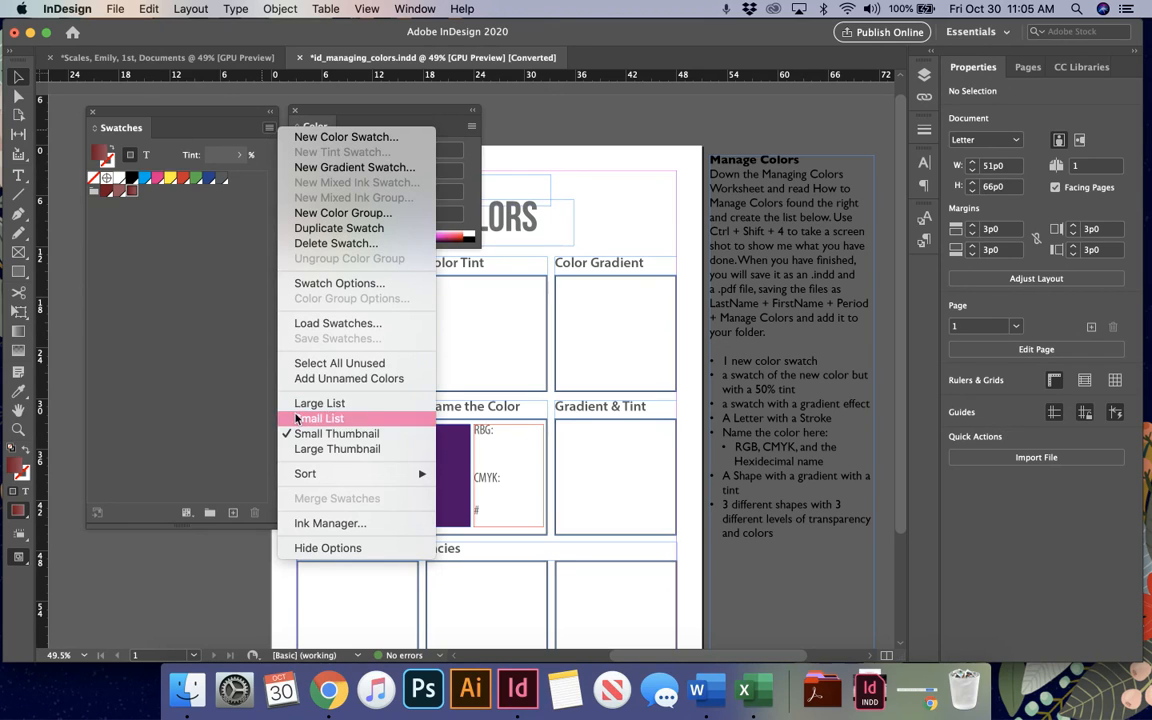
pyautogui.click(322, 449)
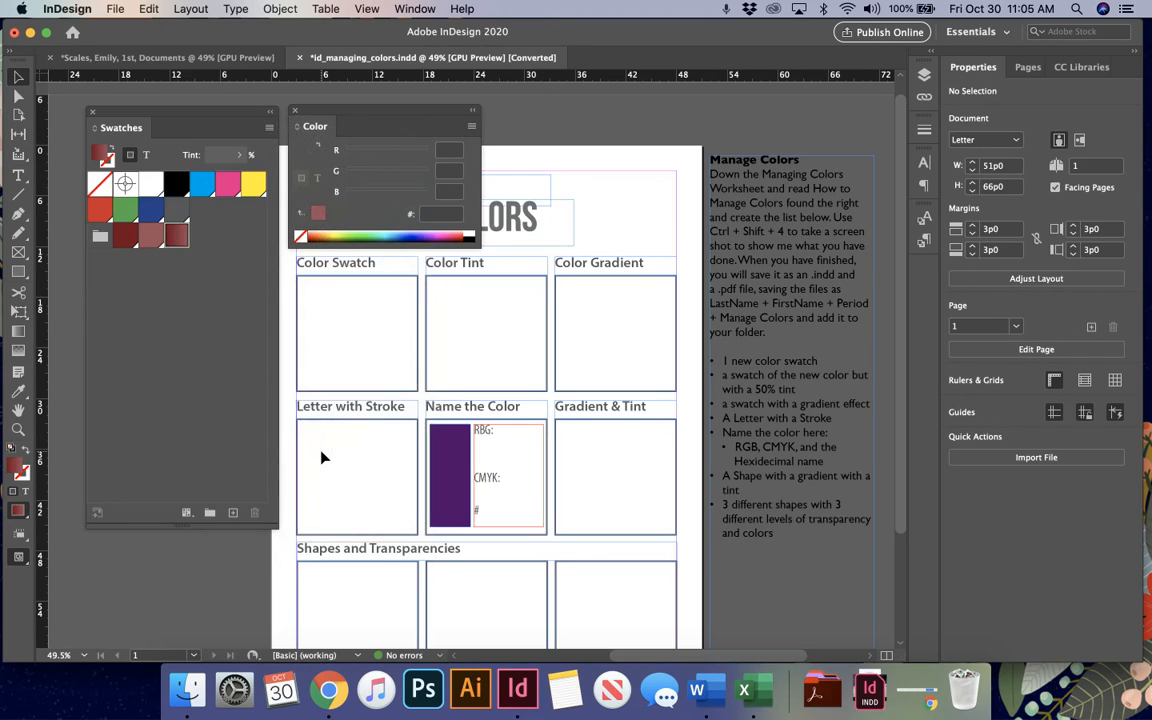
pyautogui.click(269, 127)
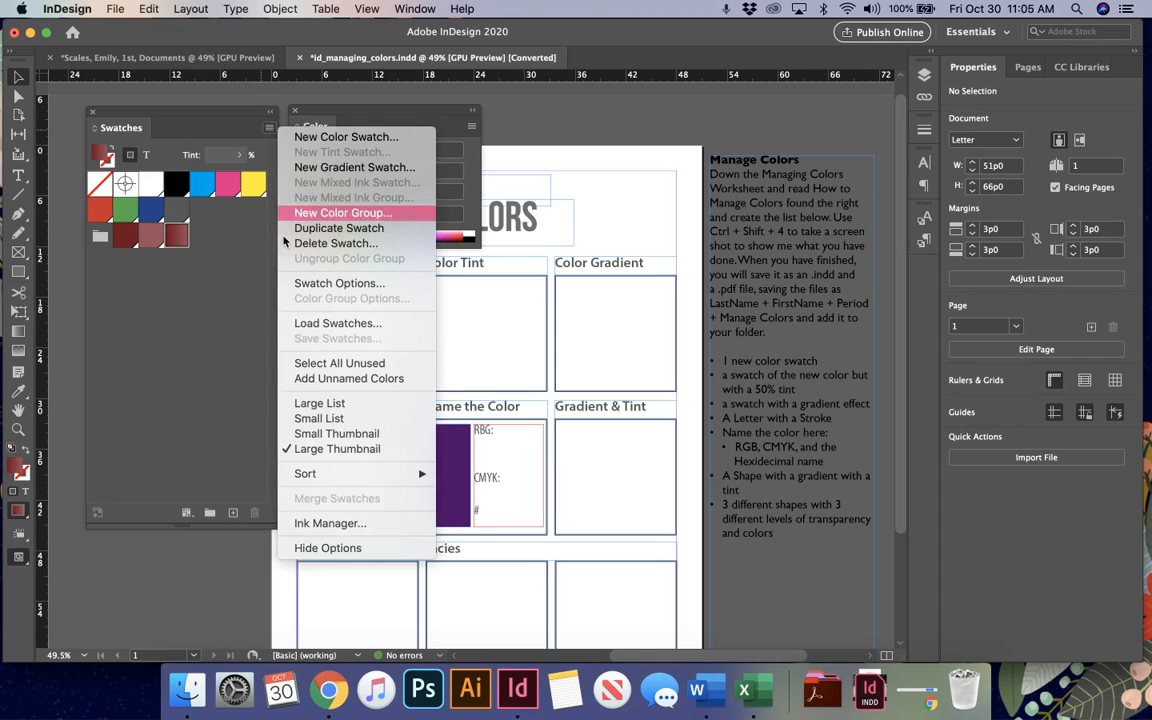
pyautogui.click(318, 403)
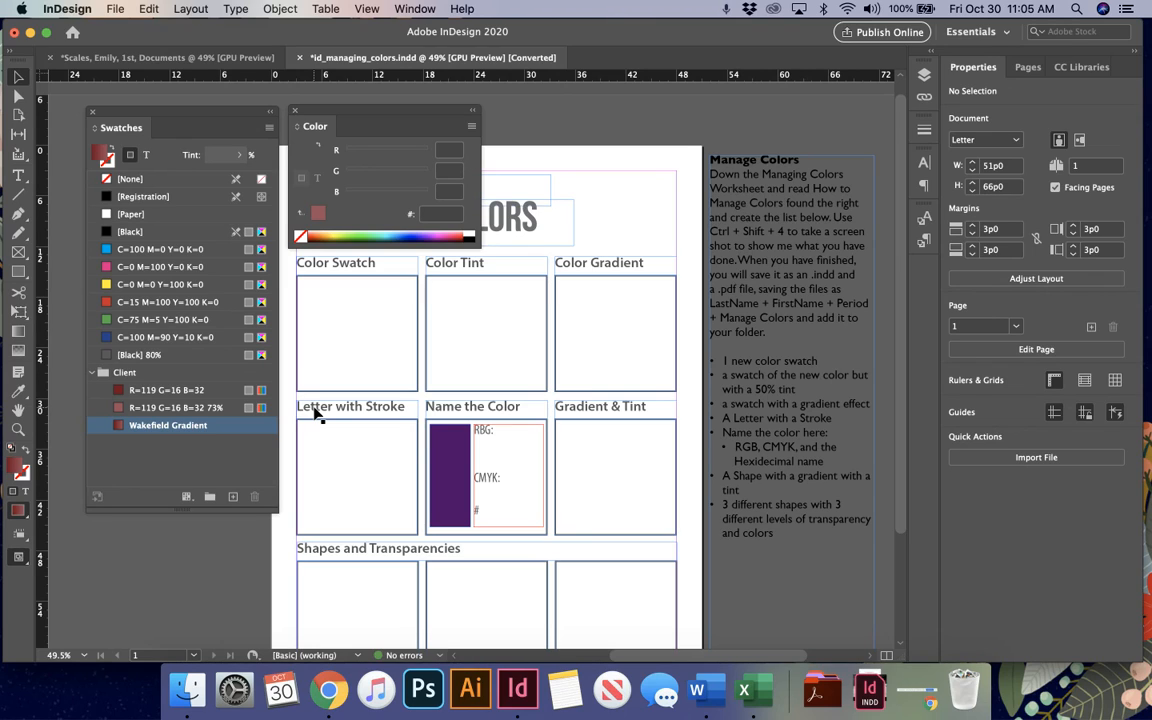
# Step: Dock the floating Color and Swatches panels into the collapsed panel column beside the page
pyautogui.moveTo(305, 128); pyautogui.dragTo(925, 286)
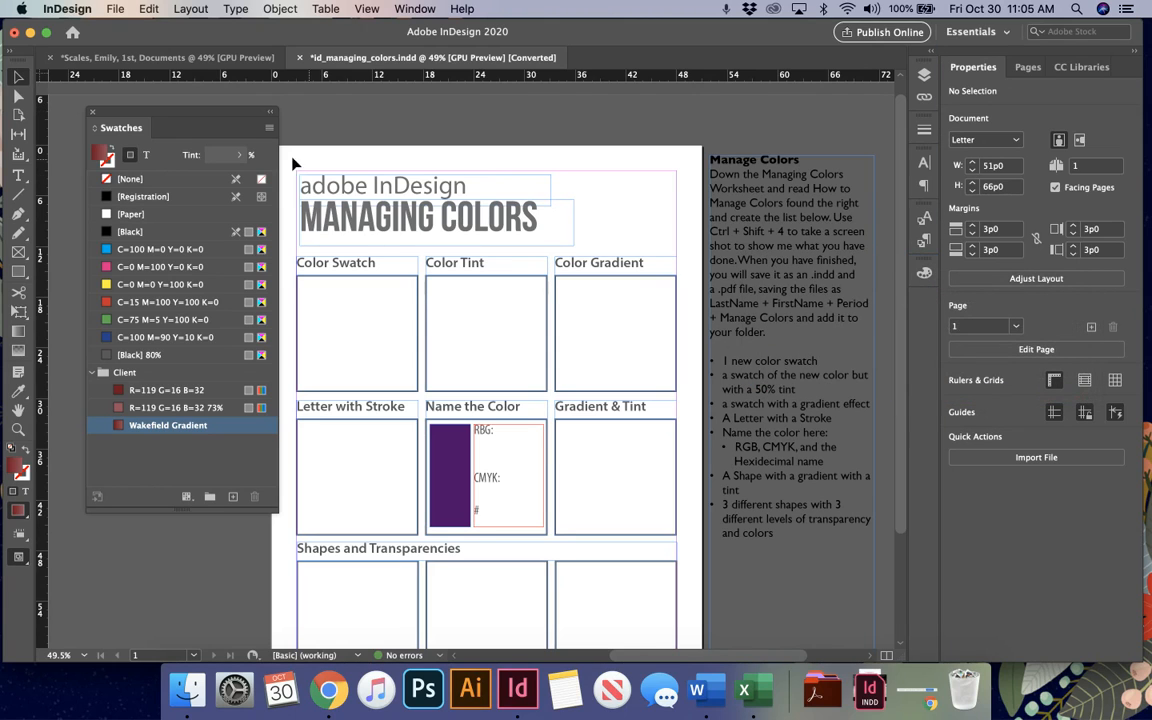
pyautogui.moveTo(90, 130); pyautogui.dragTo(925, 306)
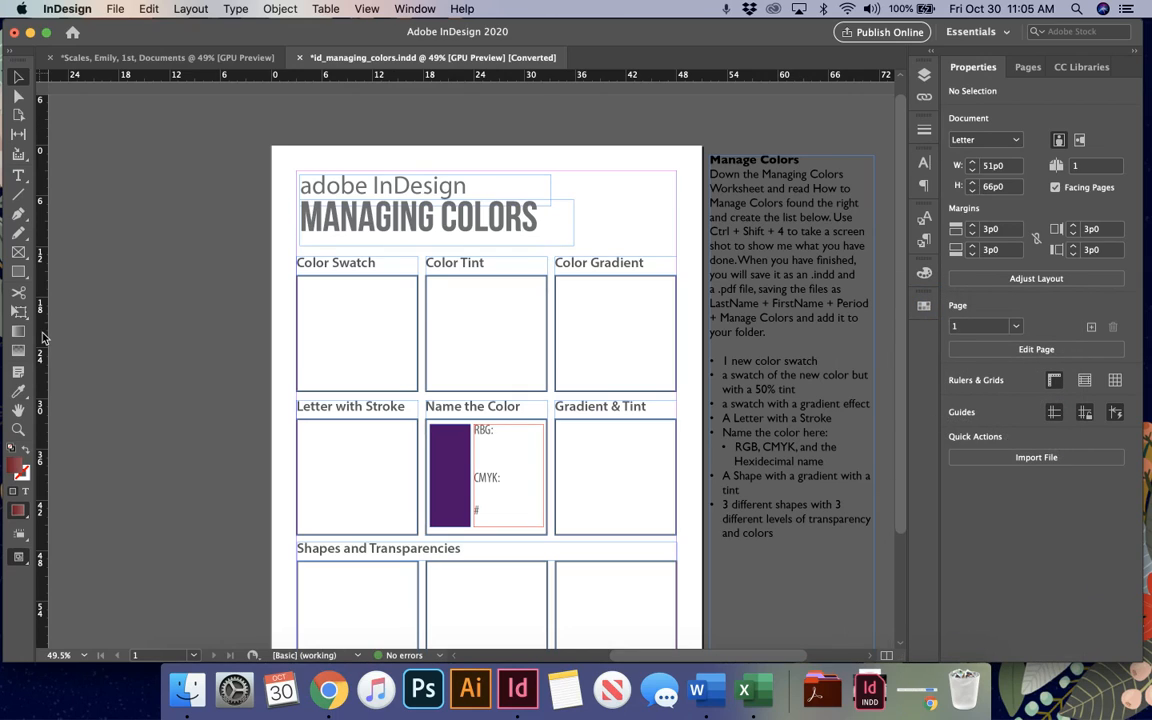
# Step: Add a text frame containing the letter S in the Letter with Stroke box and set its font size to 150 pt
pyautogui.click(18, 175)
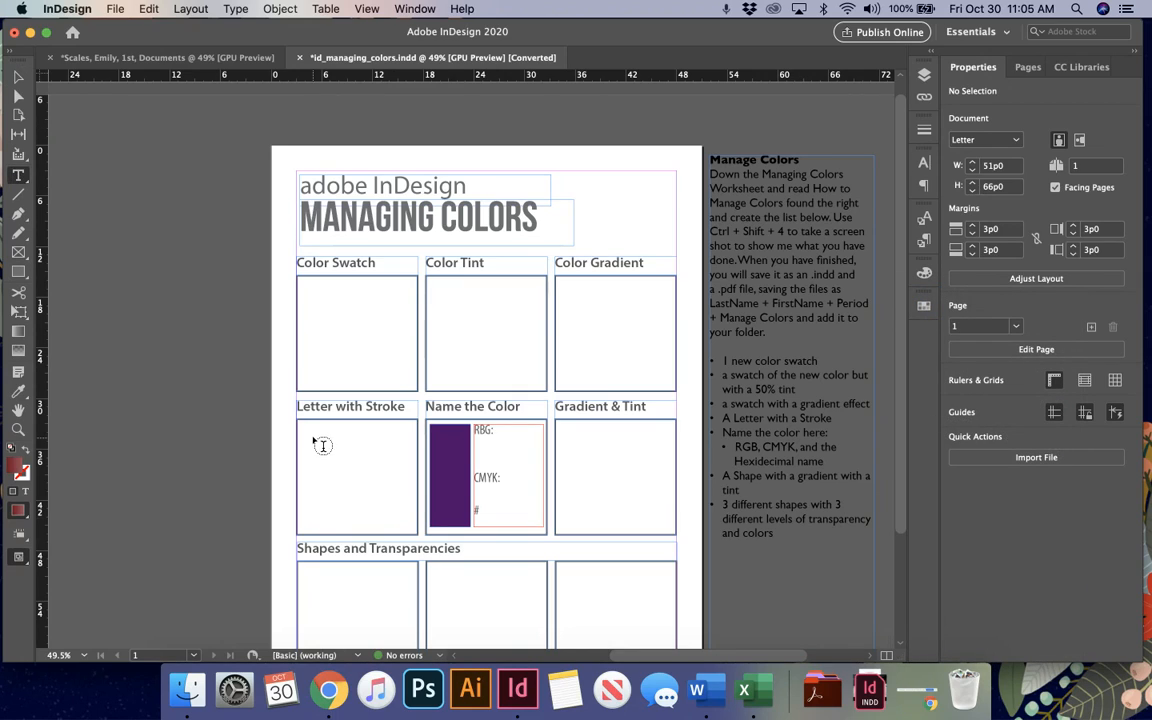
pyautogui.moveTo(314, 434); pyautogui.dragTo(408, 530)
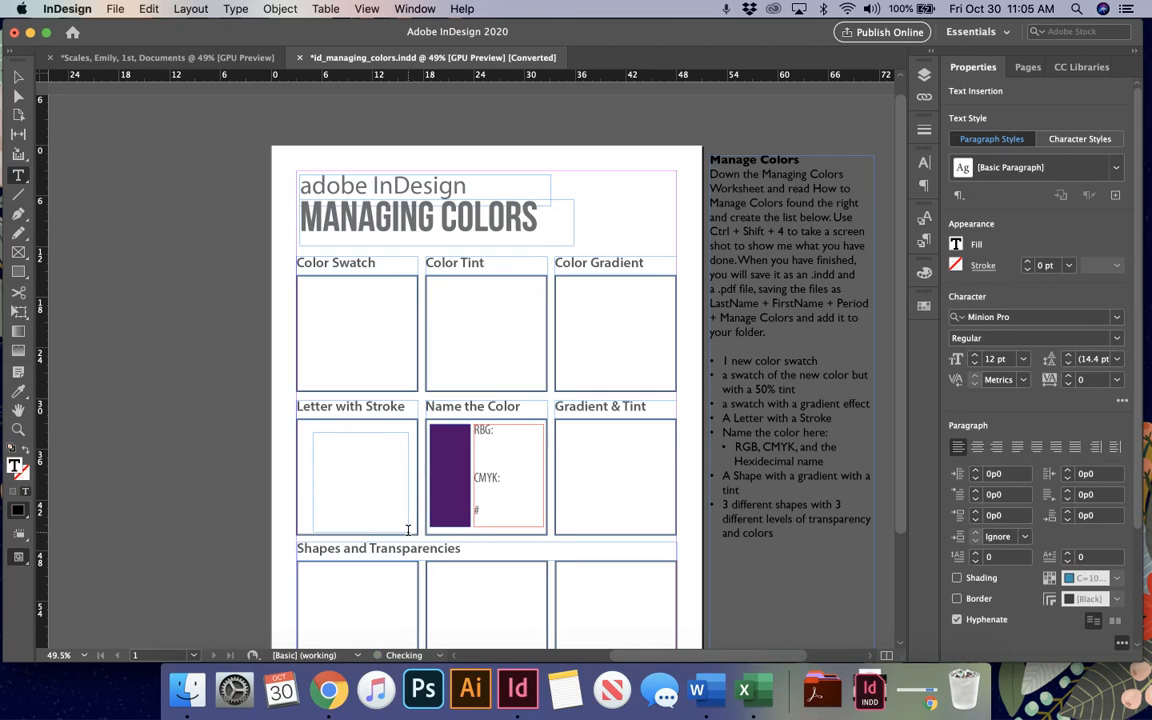
pyautogui.press('super+a')
pyautogui.click(975, 355)
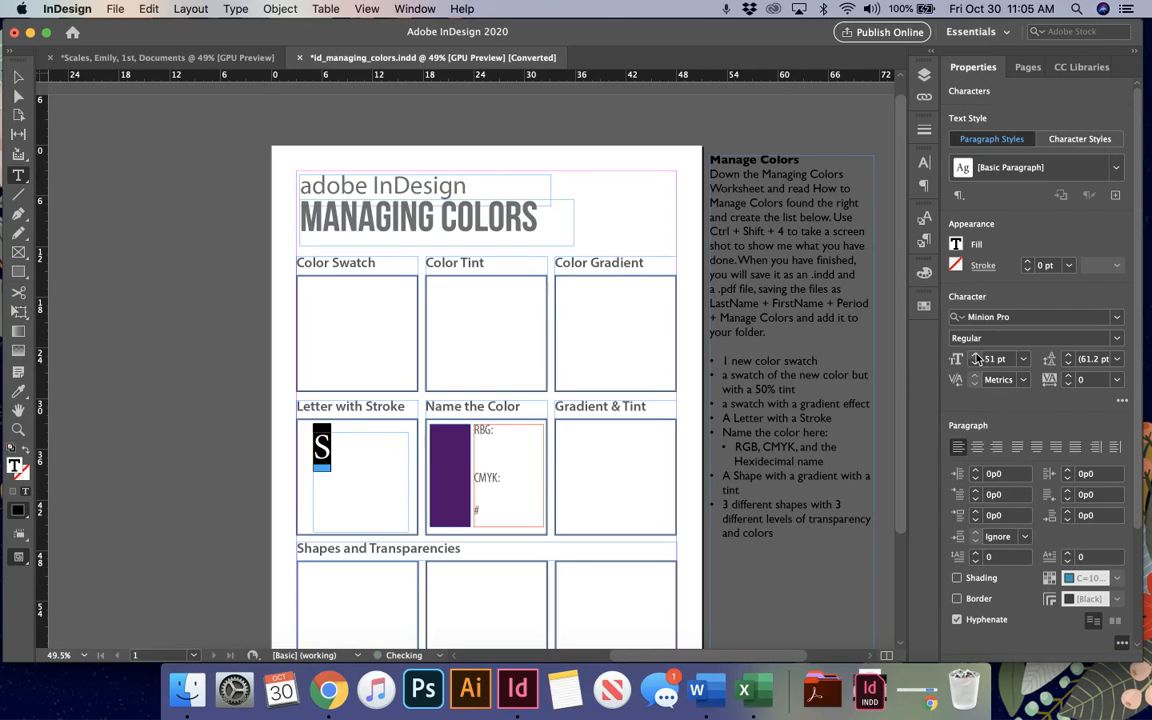
pyautogui.click(1023, 359)
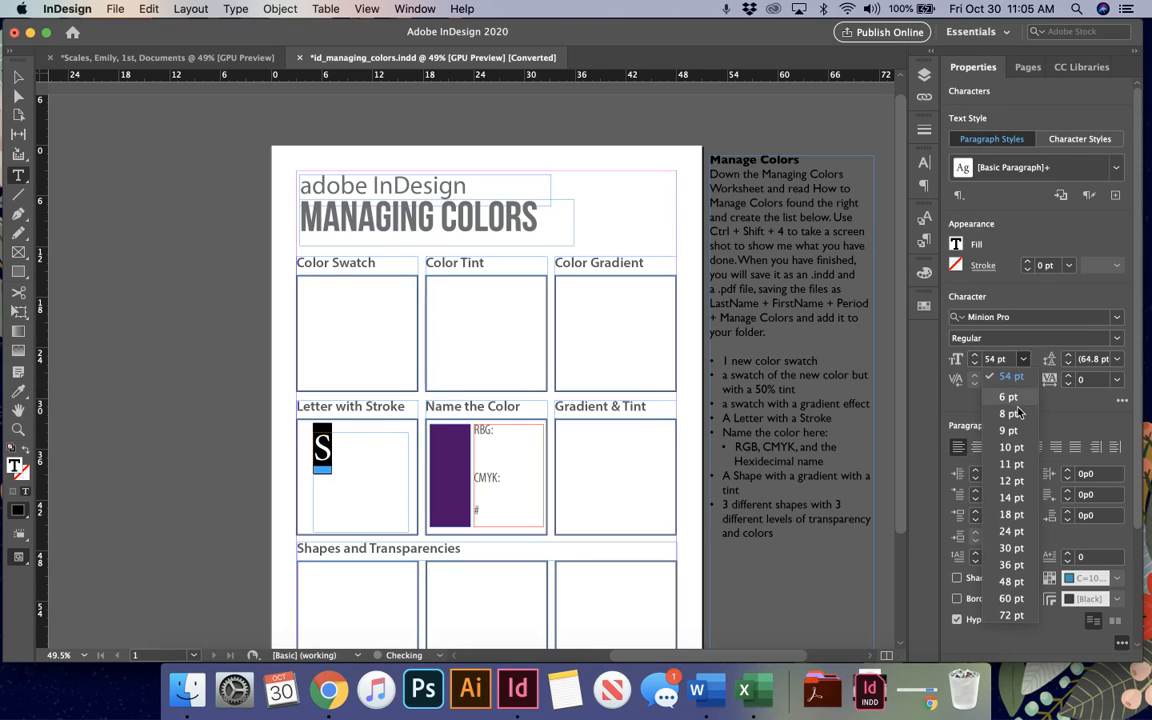
pyautogui.click(1011, 615)
pyautogui.tripleClick(993, 360)
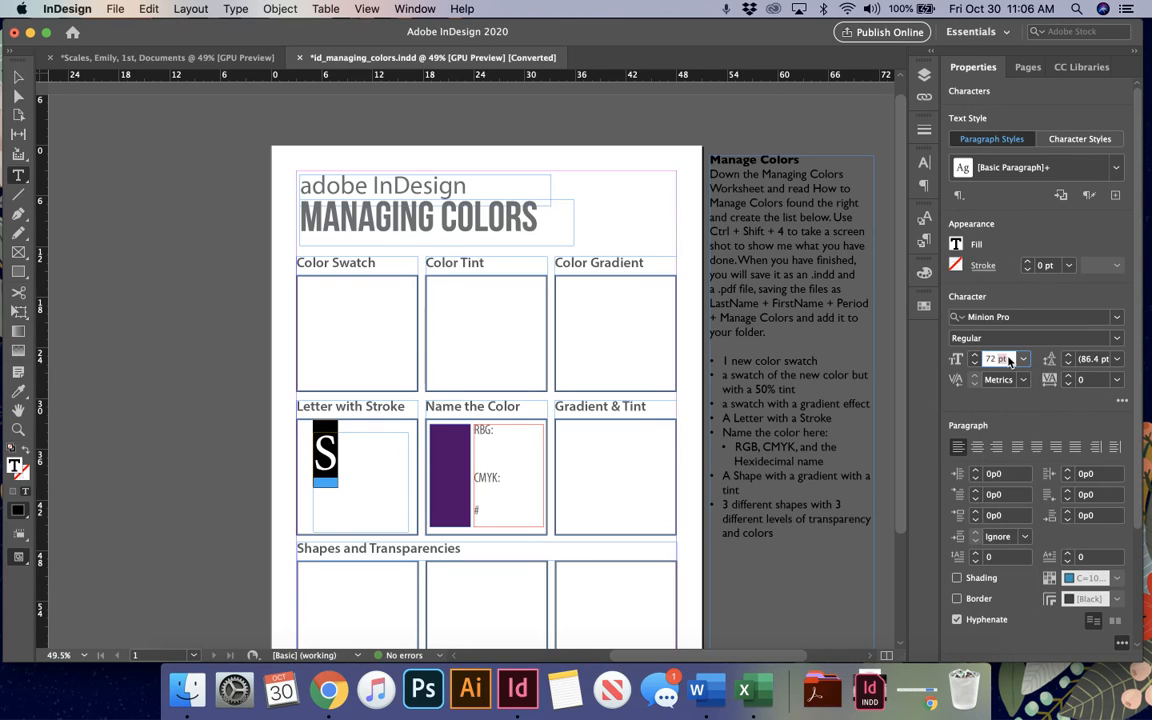
pyautogui.write('150')
pyautogui.press('Return')
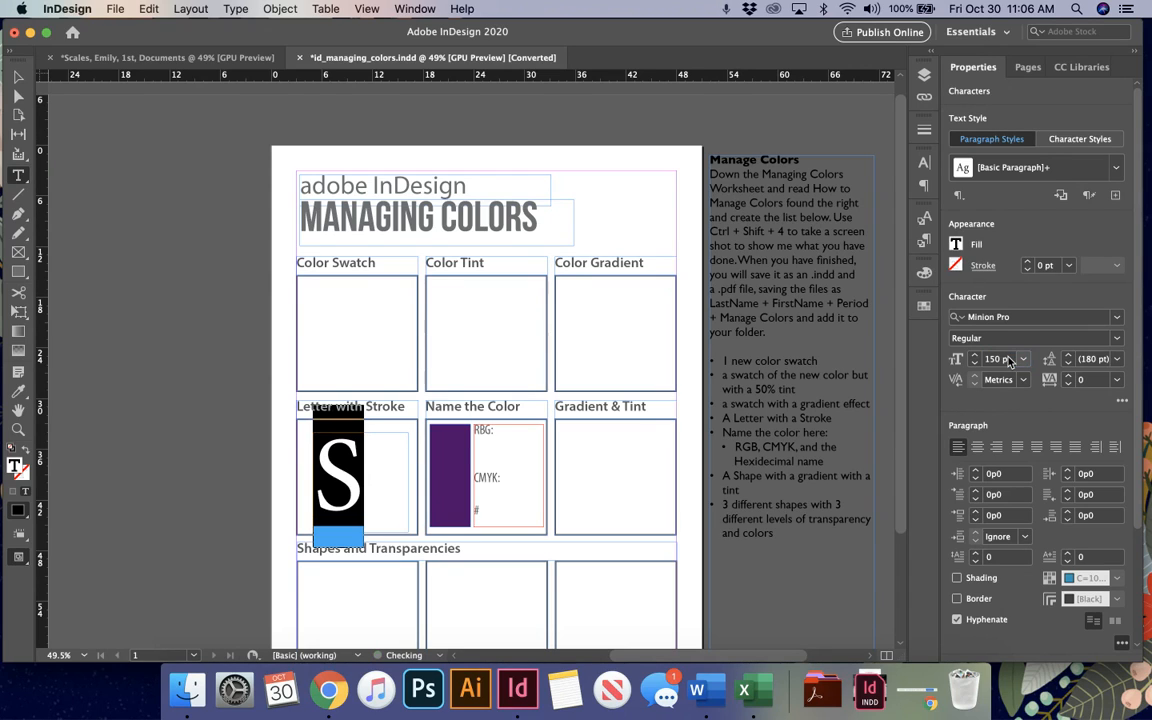
# Step: Move the S text frame to about X 7p1.1, Y 33p4.8 and change the letter's fill to light blue
pyautogui.click(18, 79)
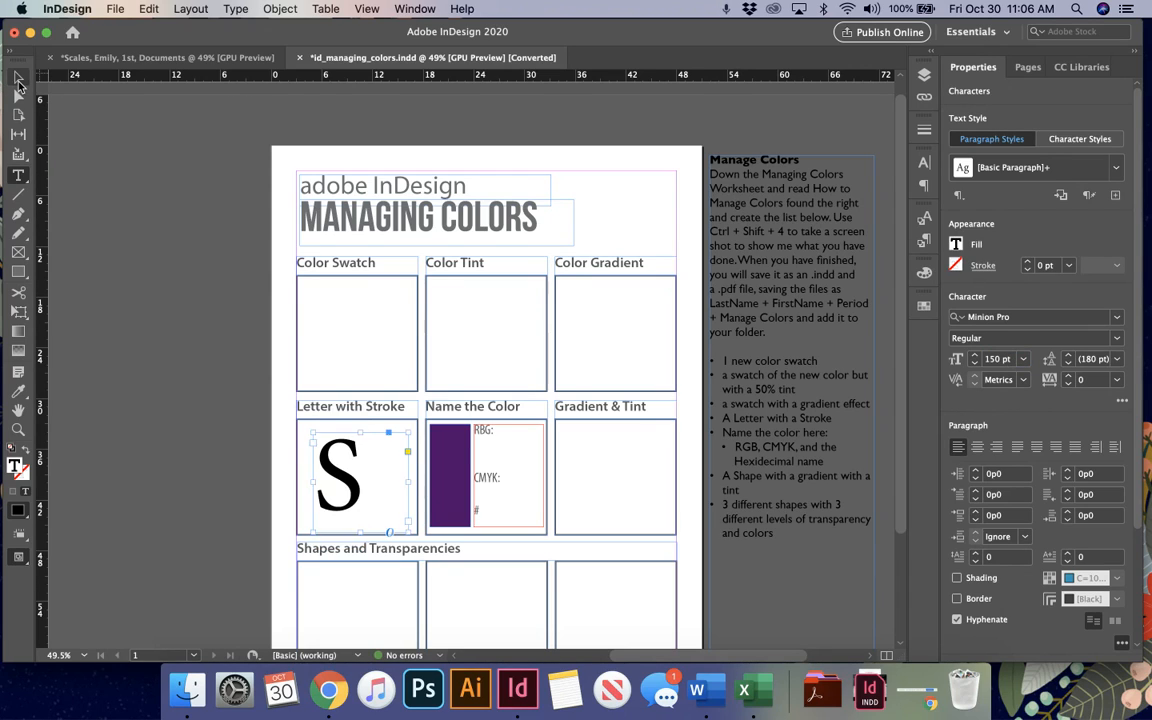
pyautogui.click(270, 501)
pyautogui.moveTo(378, 505); pyautogui.dragTo(378, 505)
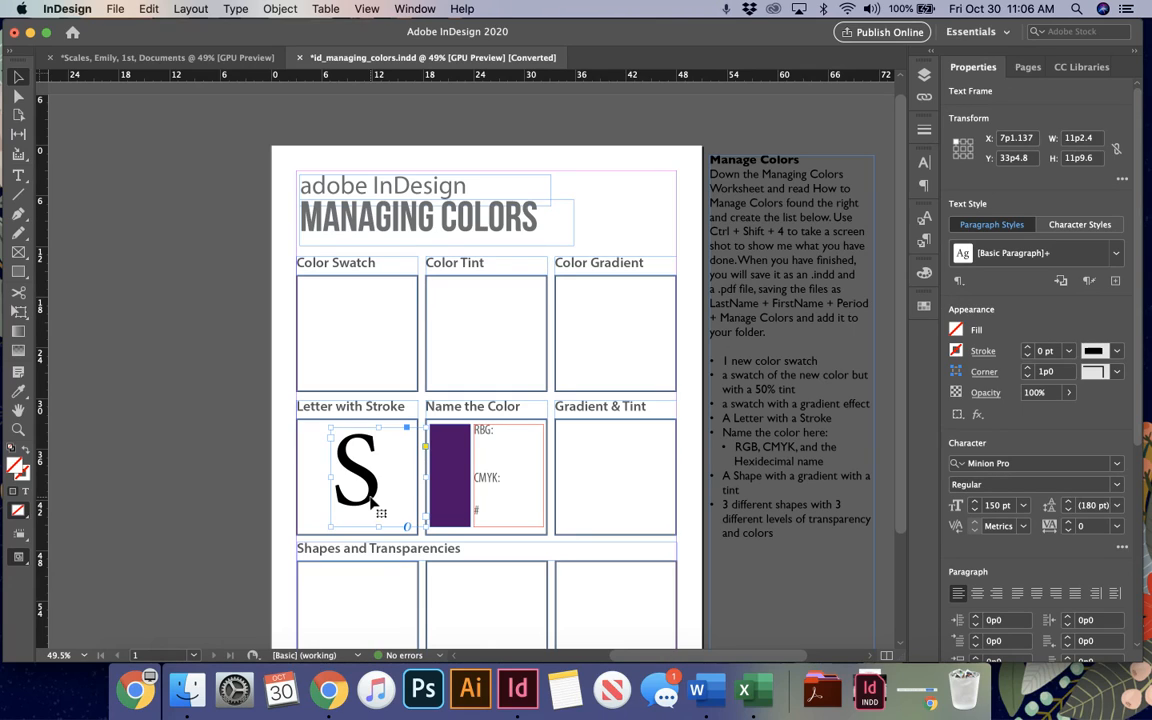
pyautogui.click(24, 497)
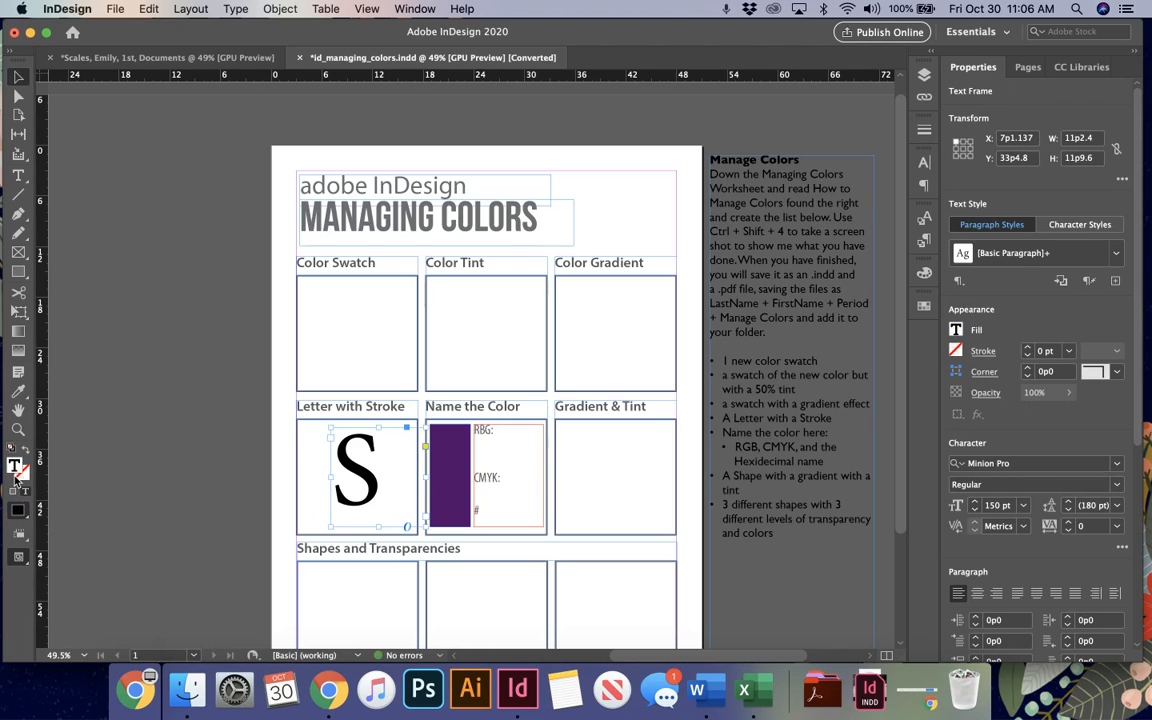
pyautogui.doubleClick(16, 466)
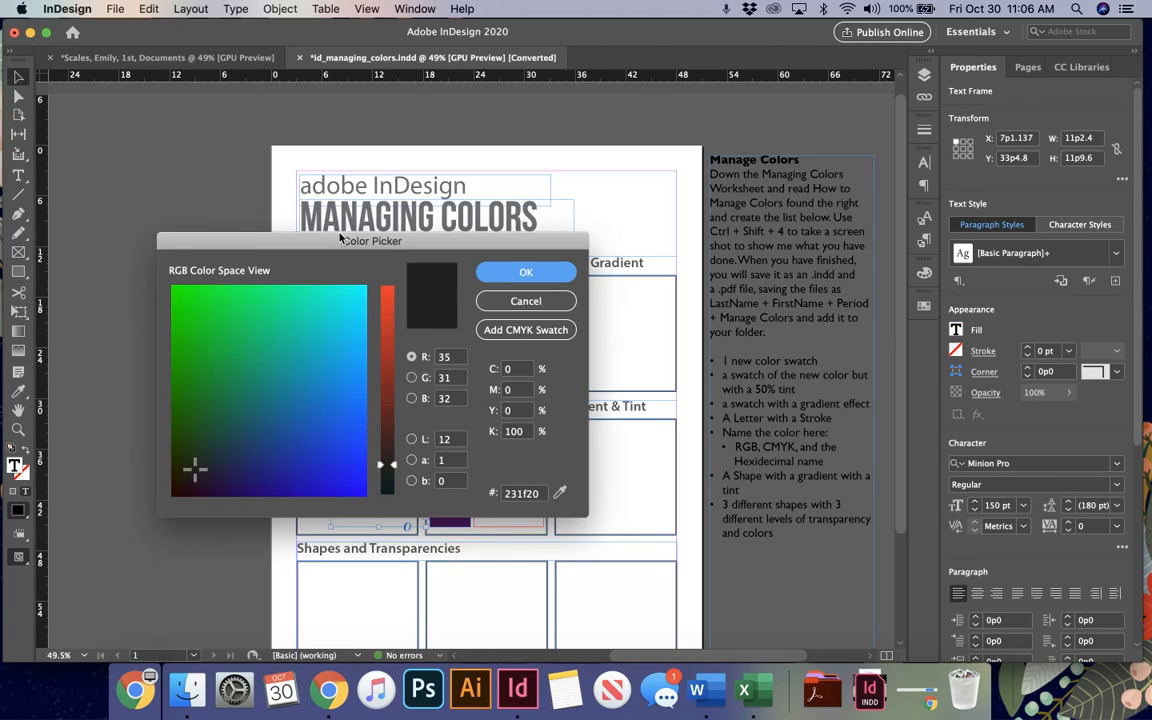
pyautogui.click(352, 336)
pyautogui.moveTo(488, 243); pyautogui.dragTo(783, 97)
pyautogui.click(789, 119)
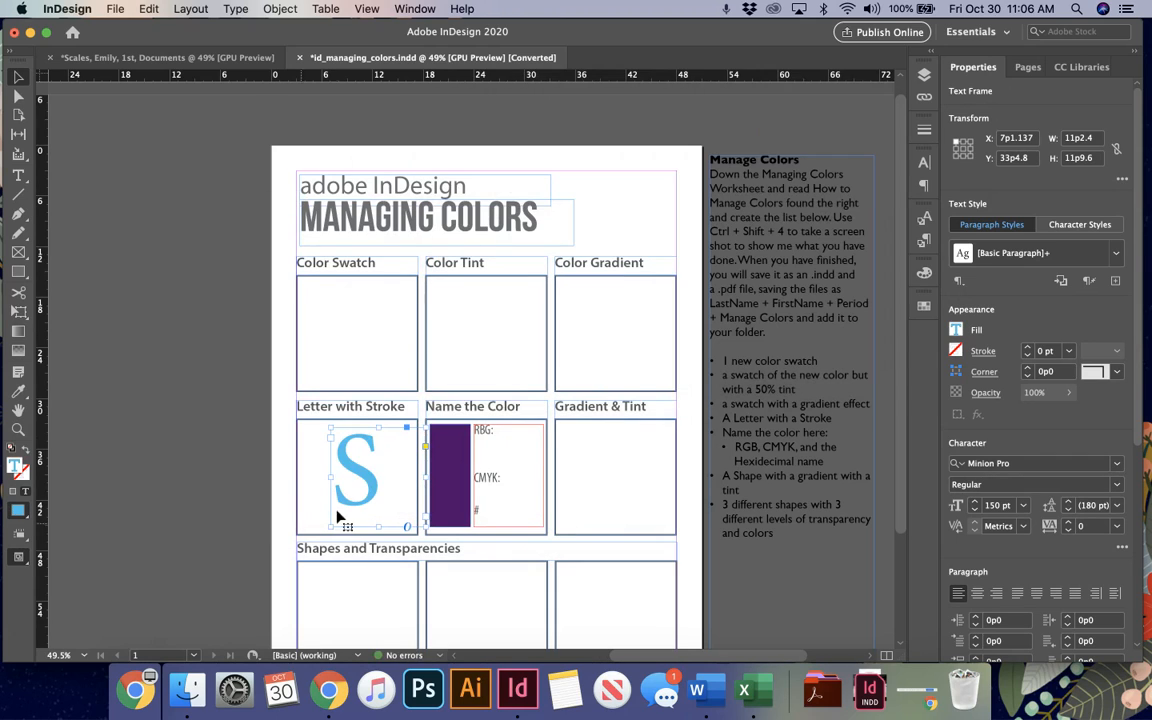
pyautogui.click(75, 241)
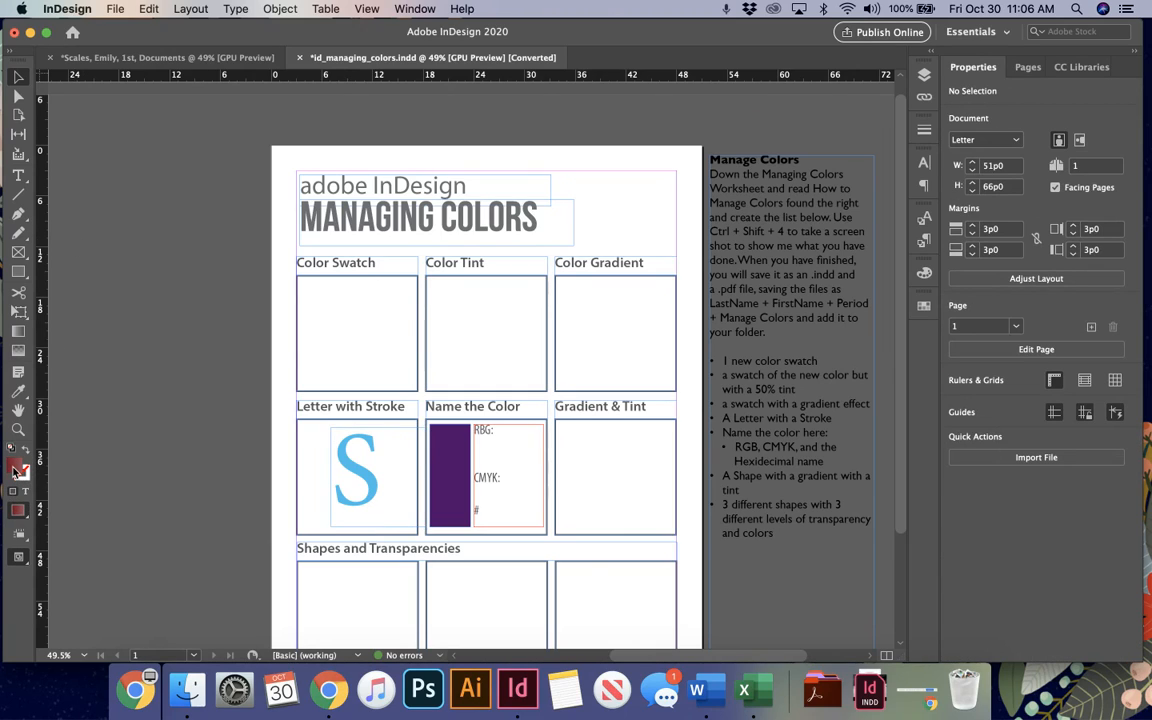
# Step: Apply a green fill of R=35 G=119 B=28 to the S text frame itself and undo it
pyautogui.click(340, 458)
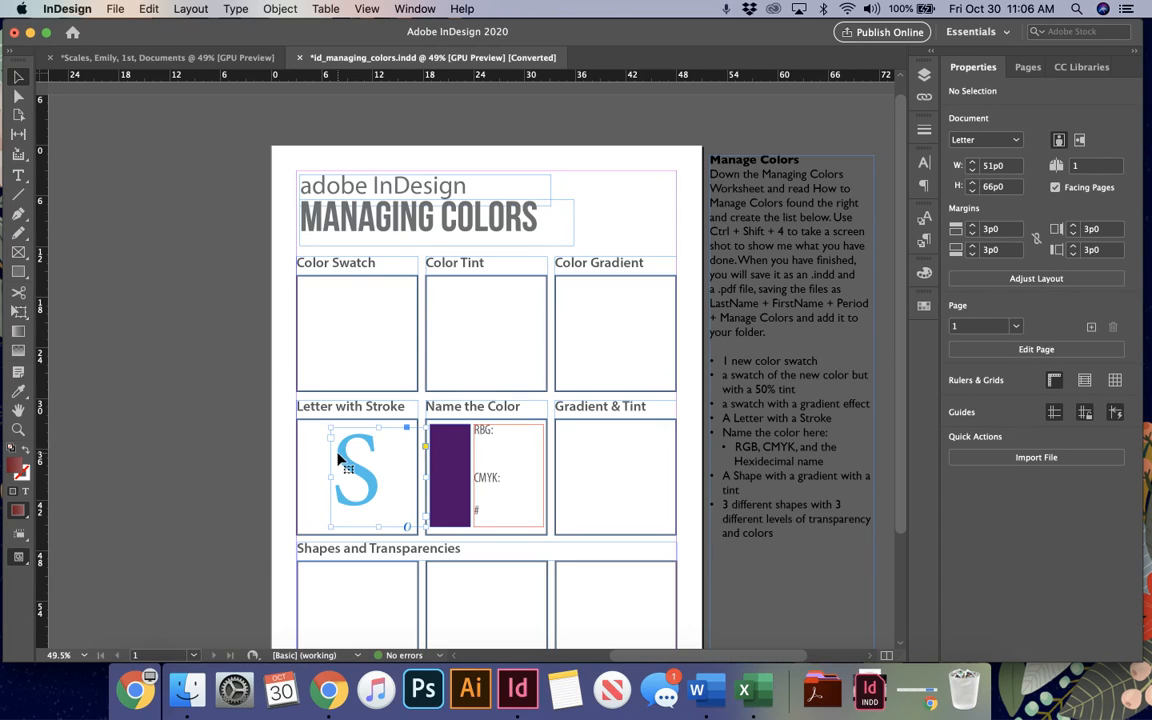
pyautogui.doubleClick(14, 467)
pyautogui.click(487, 244)
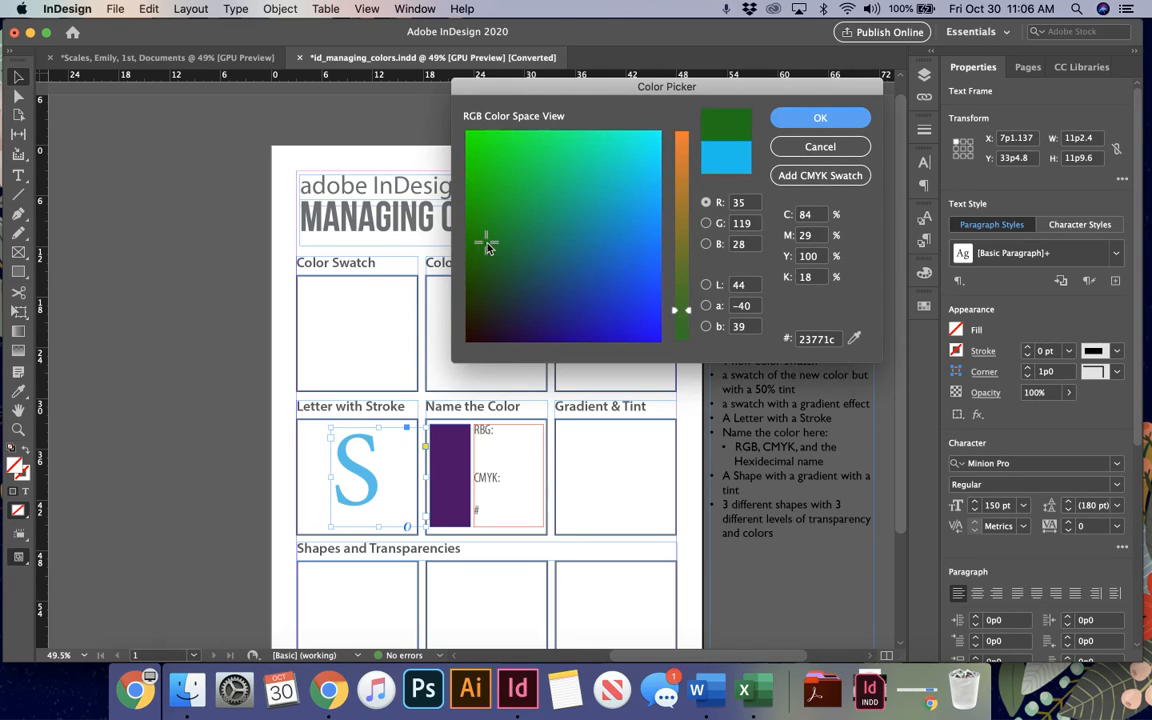
pyautogui.click(812, 117)
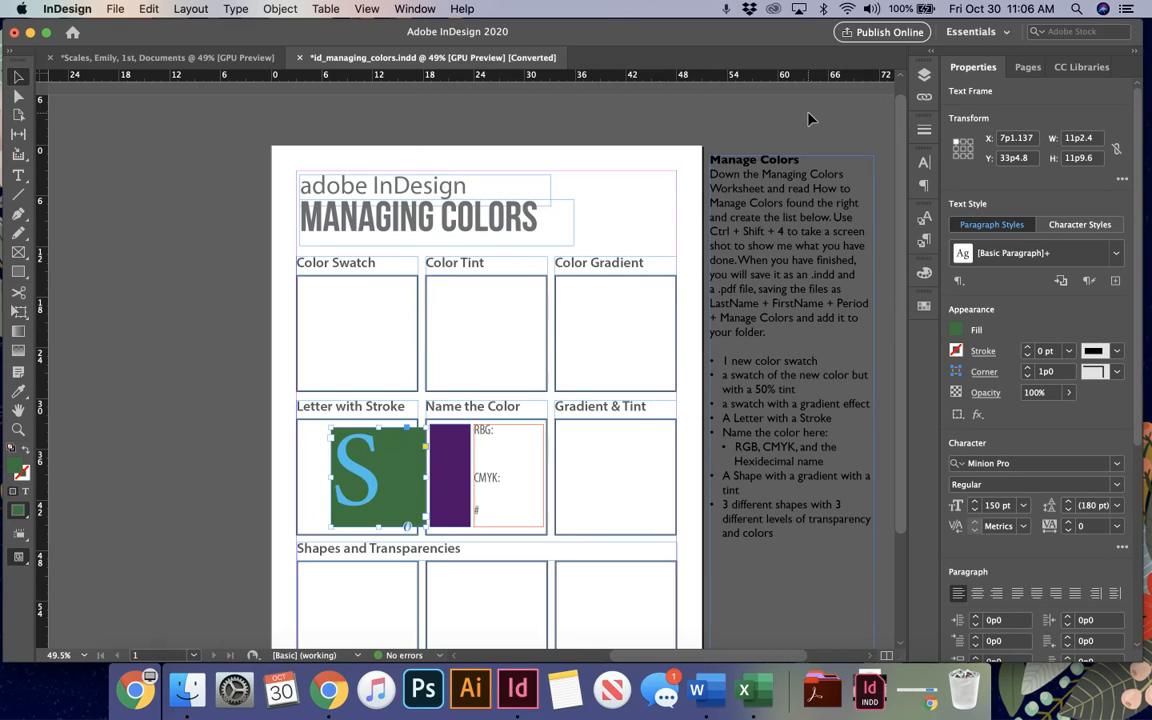
pyautogui.press('super+z')
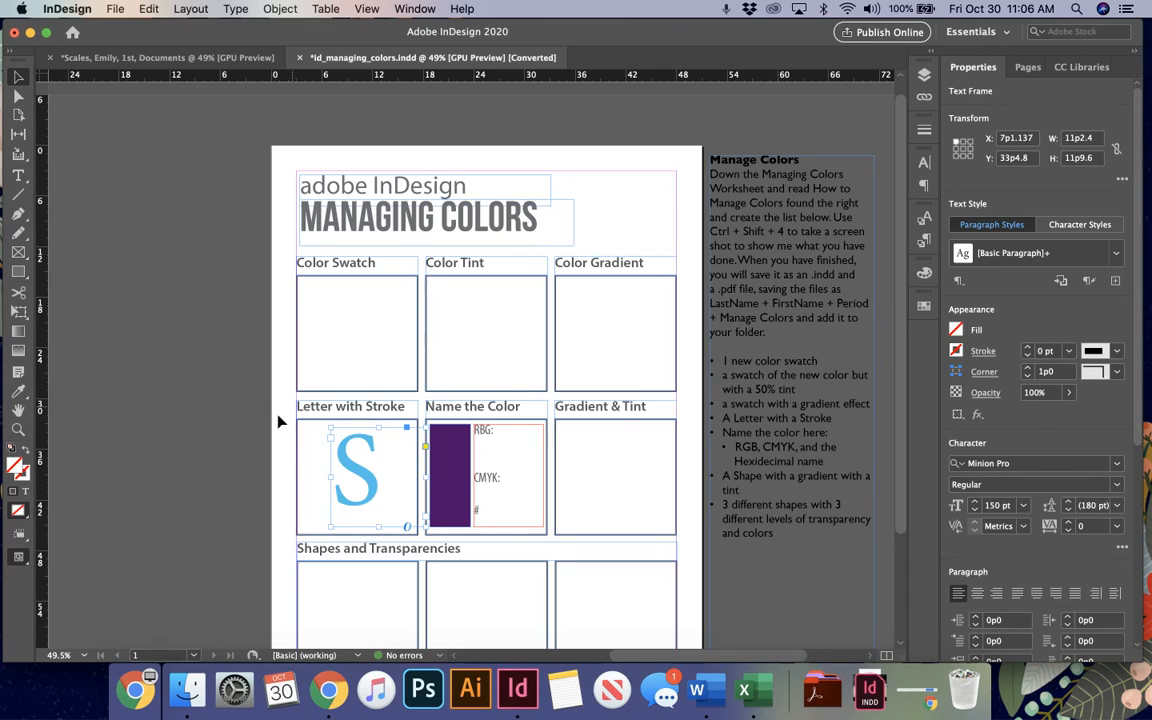
# Step: Move the S text frame to about X 4p1.2, Y 33p0 so it sits inside the Letter with Stroke box
pyautogui.click(208, 407)
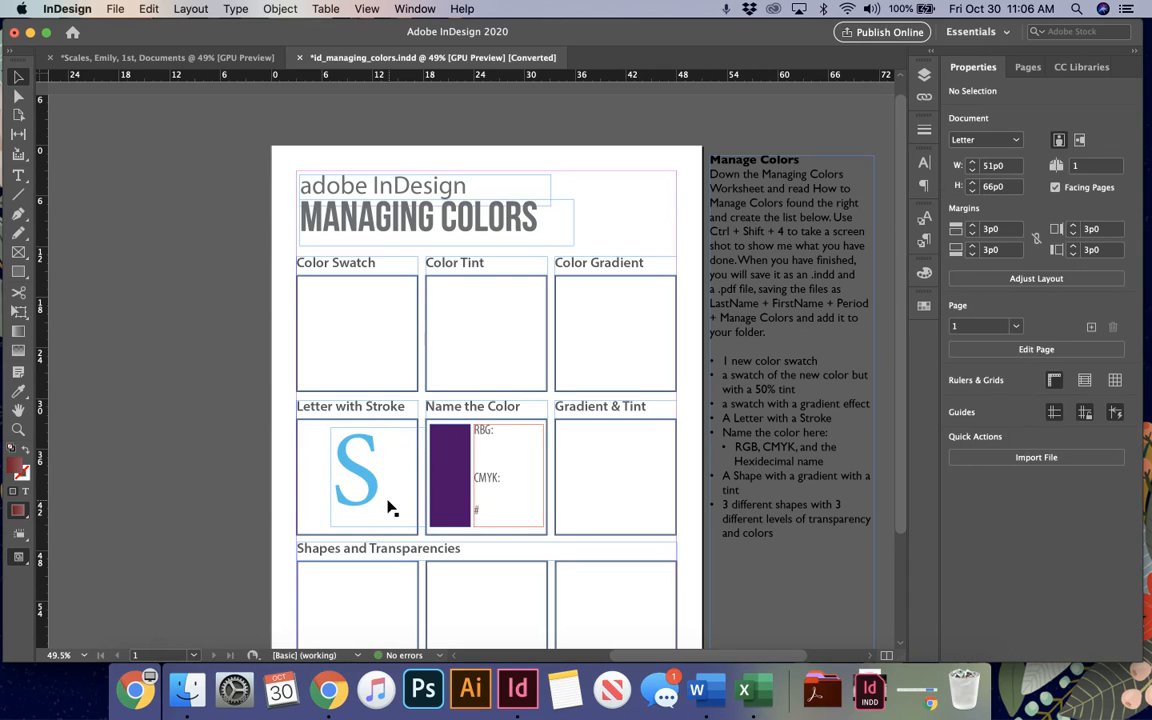
pyautogui.moveTo(366, 474); pyautogui.dragTo(342, 494)
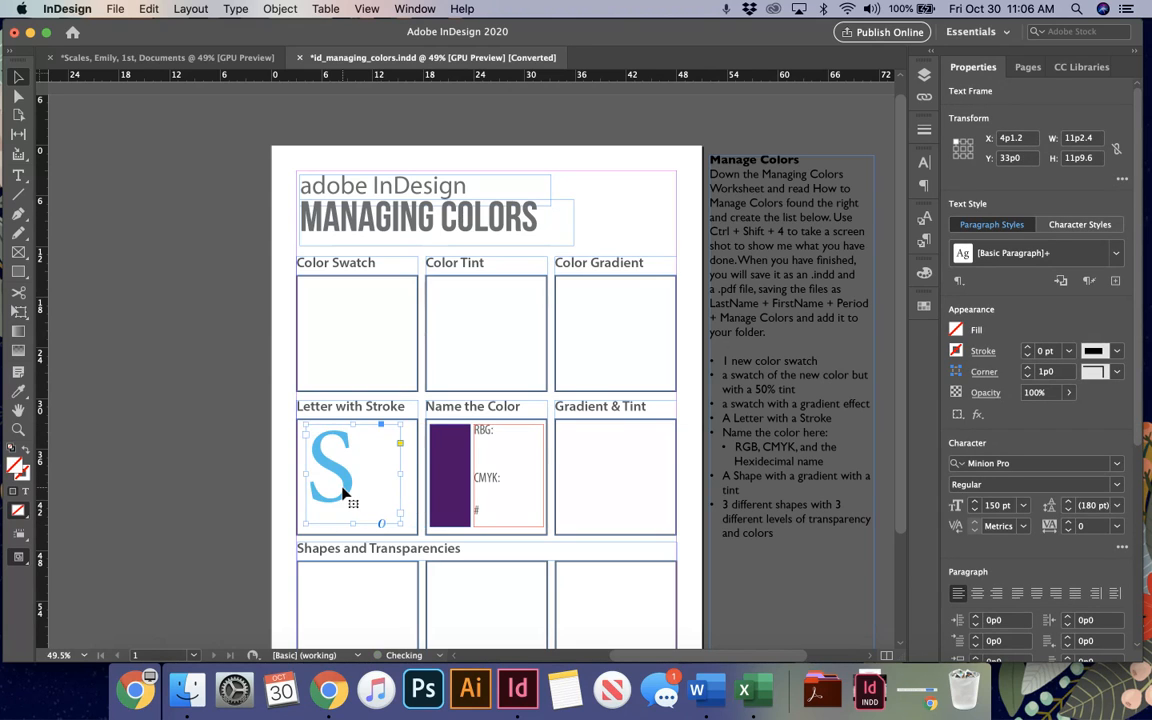
# Step: Select the letter S inside its text frame and give it a 3 pt stroke
pyautogui.press('super+equal')
pyautogui.press('super+equal')
pyautogui.press('super+equal')
pyautogui.hscroll(1, 343, 494)
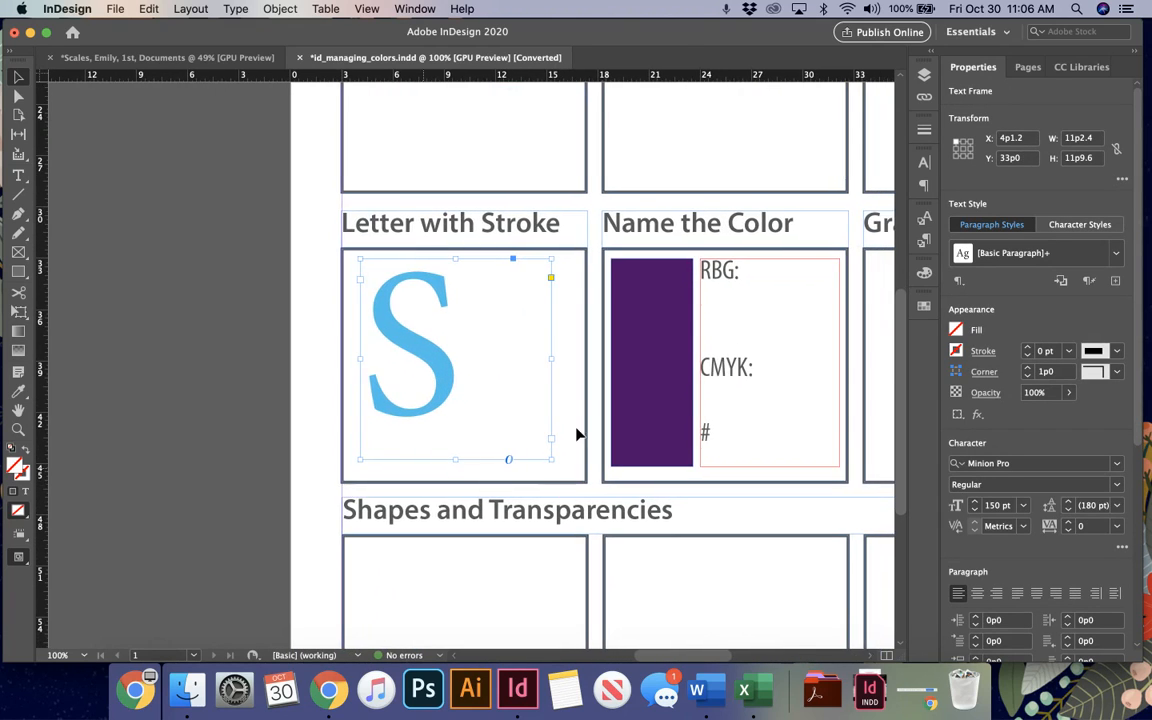
pyautogui.click(25, 490)
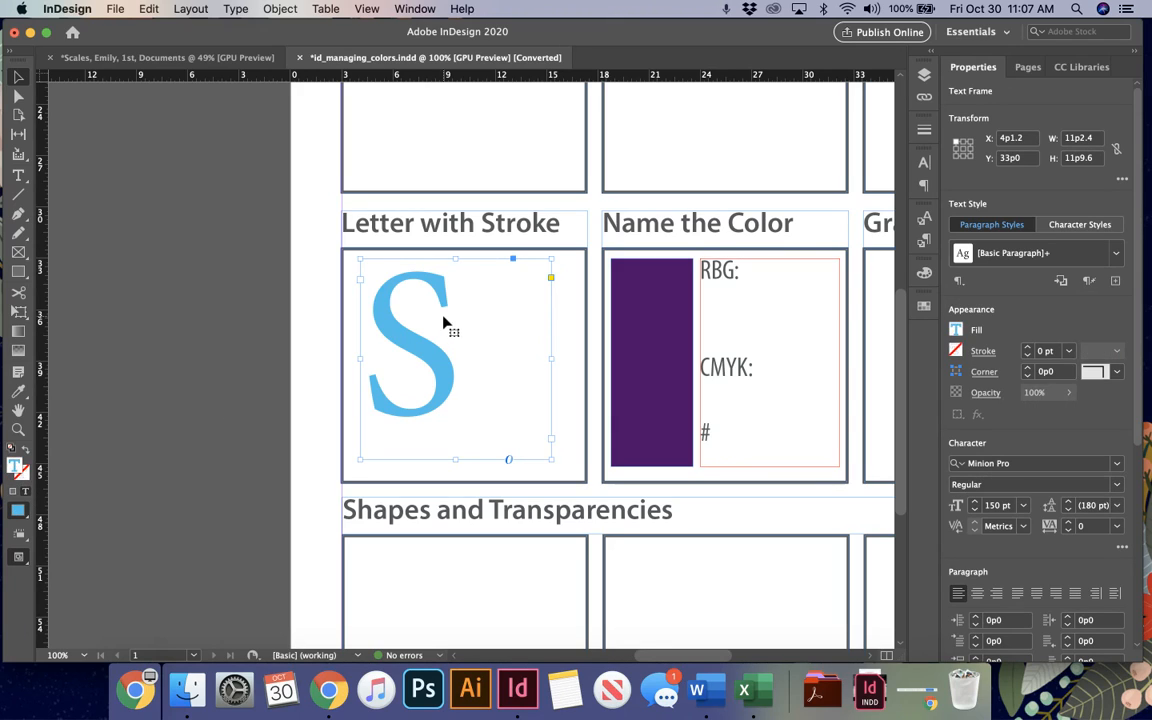
pyautogui.doubleClick(429, 337)
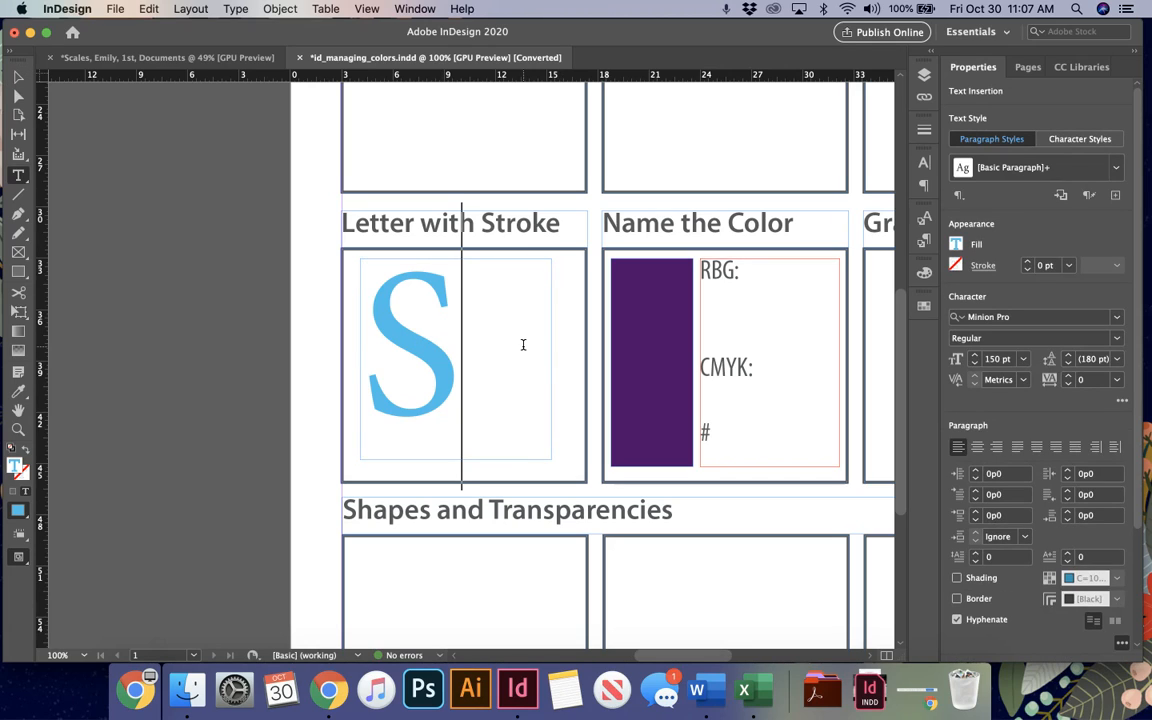
pyautogui.doubleClick(478, 334)
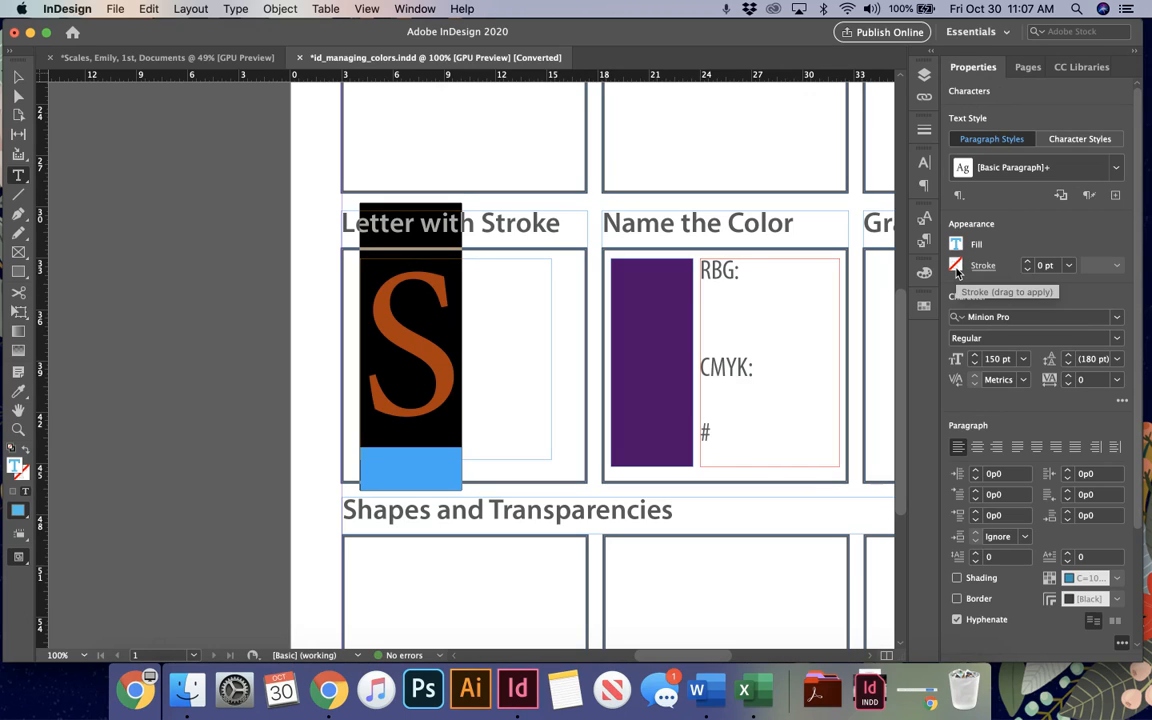
pyautogui.click(1028, 262)
pyautogui.click(1028, 262)
pyautogui.click(1028, 262)
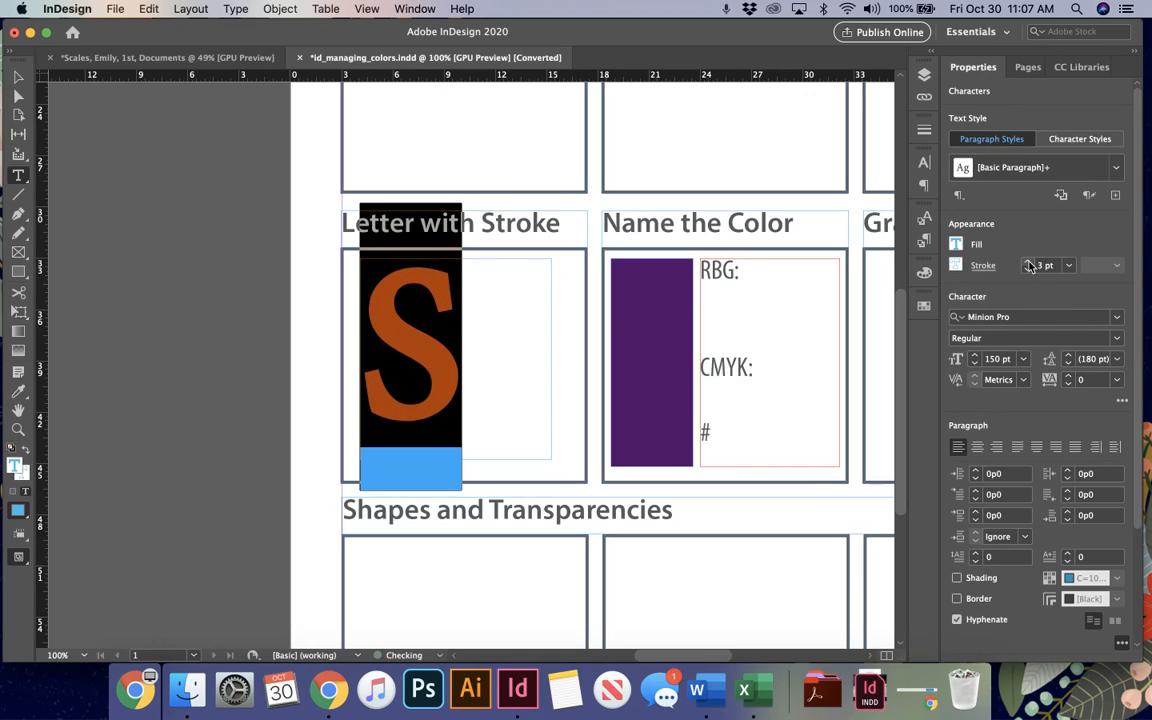
# Step: Color the letter's stroke with the magenta C=0 M=100 Y=0 K=0 swatch and deselect the text
pyautogui.click(957, 266)
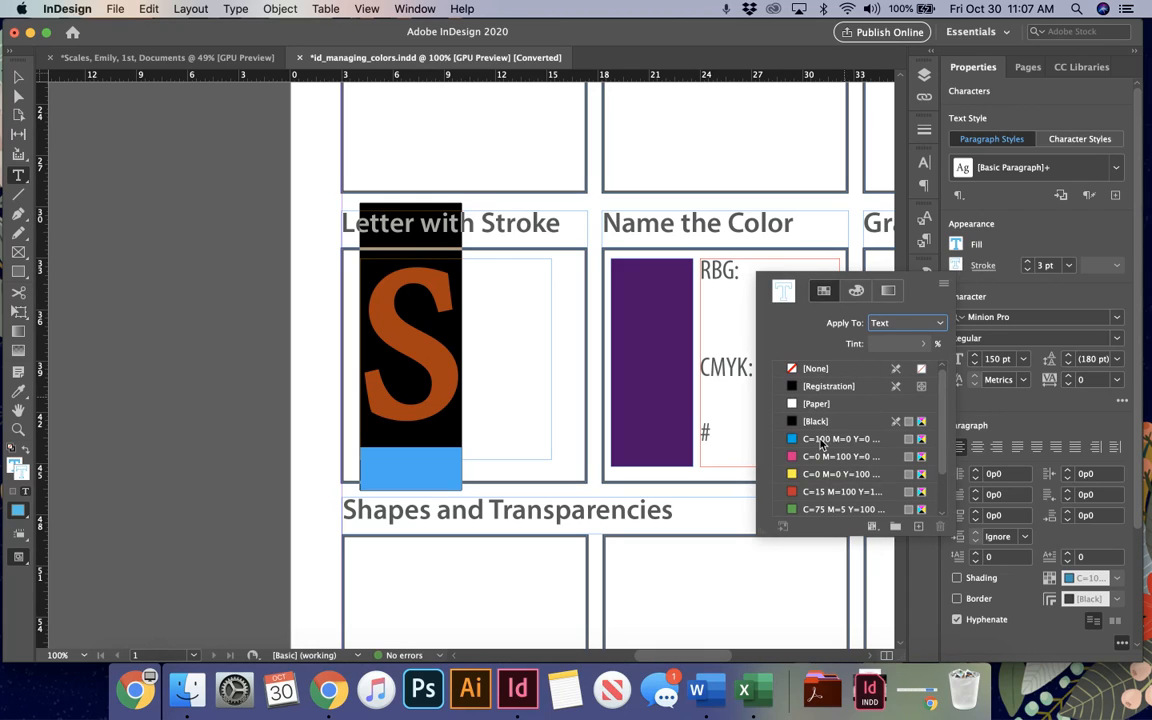
pyautogui.click(815, 458)
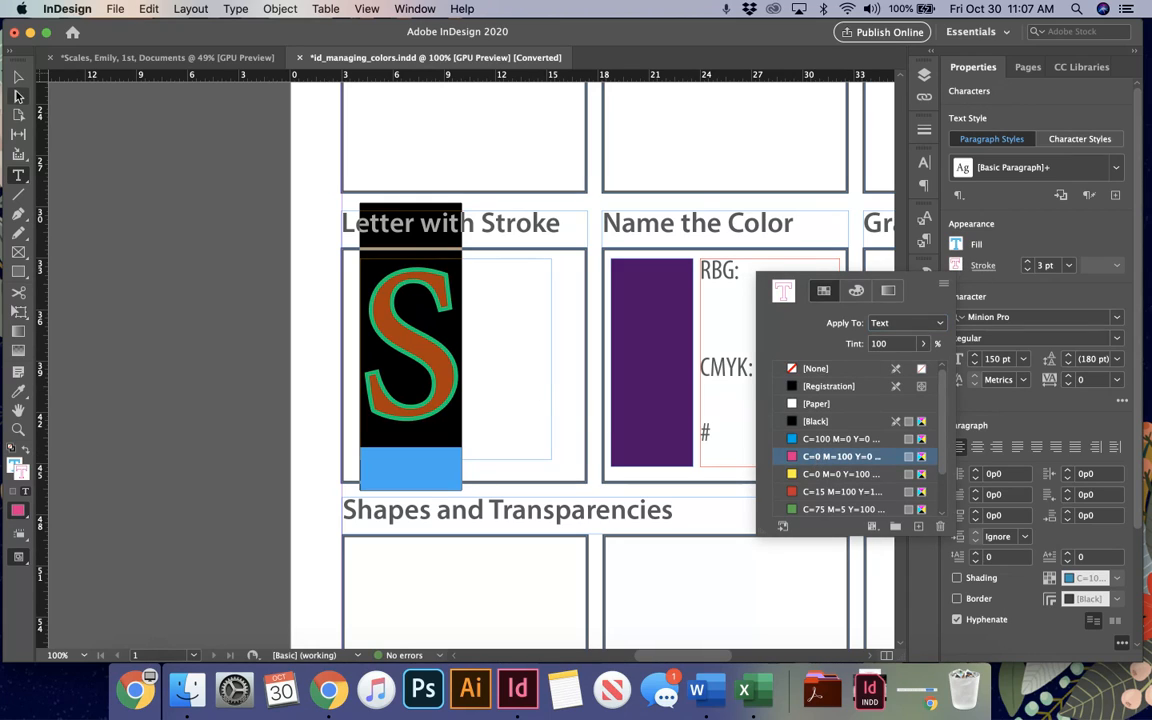
pyautogui.click(17, 78)
pyautogui.click(154, 238)
pyautogui.click(17, 77)
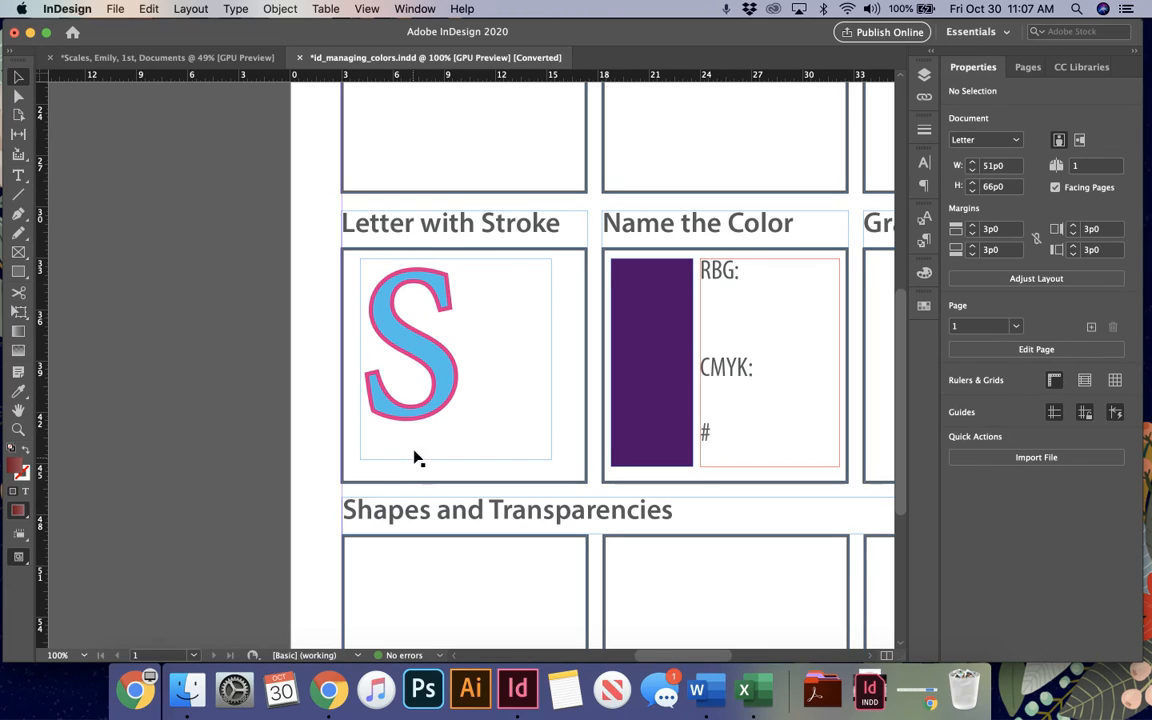
pyautogui.click(410, 413)
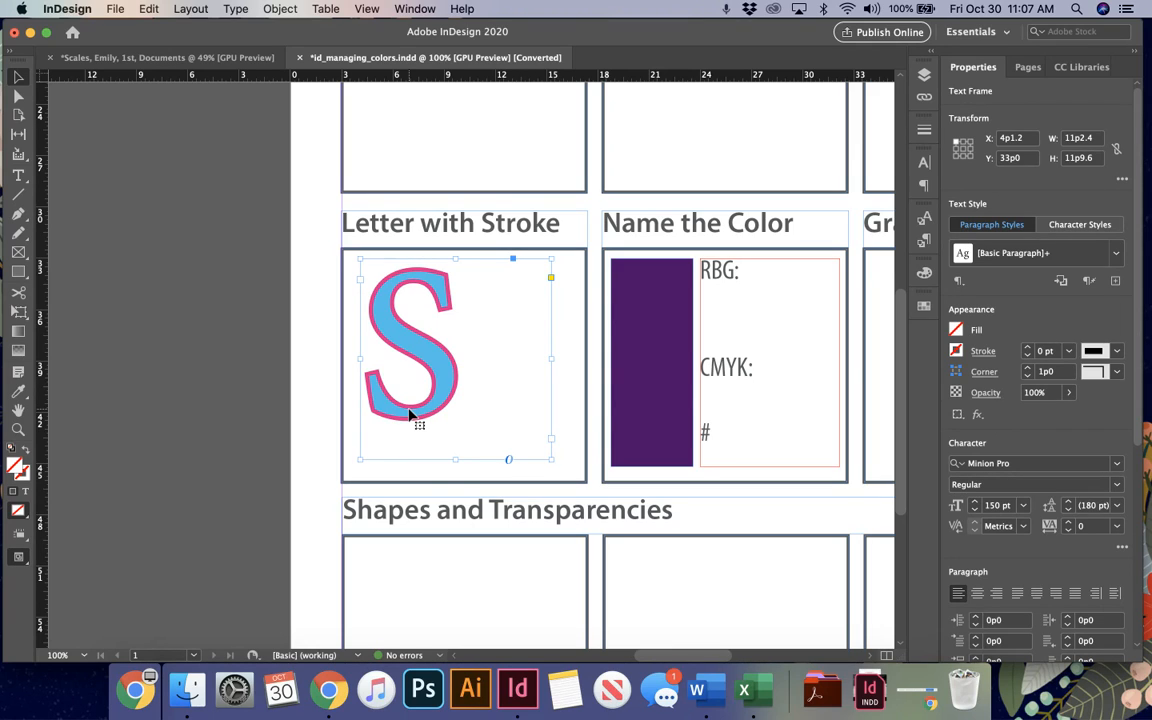
pyautogui.doubleClick(410, 413)
pyautogui.doubleClick(437, 407)
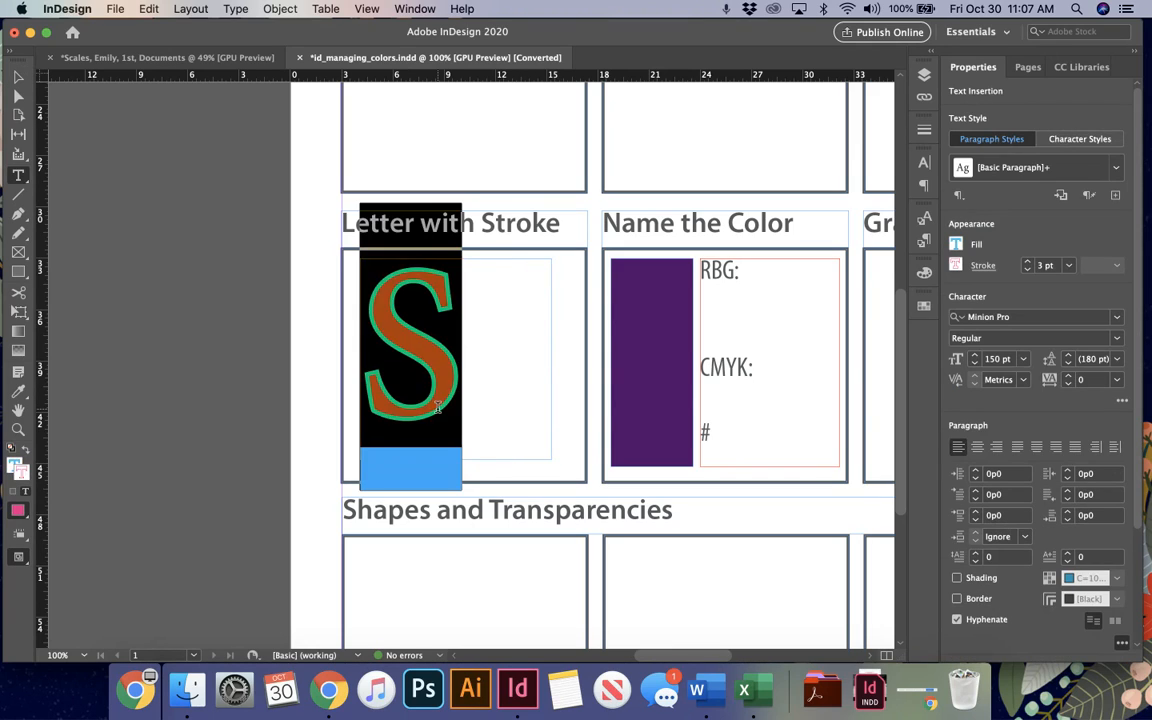
pyautogui.press('Escape')
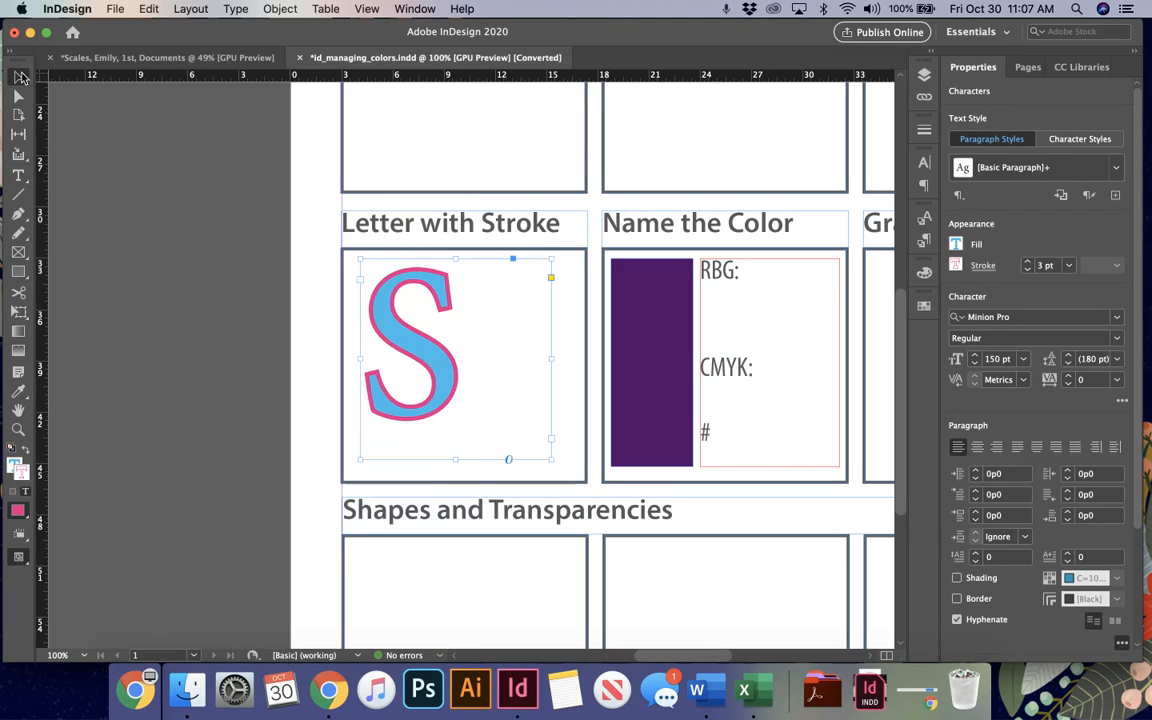
pyautogui.click(224, 388)
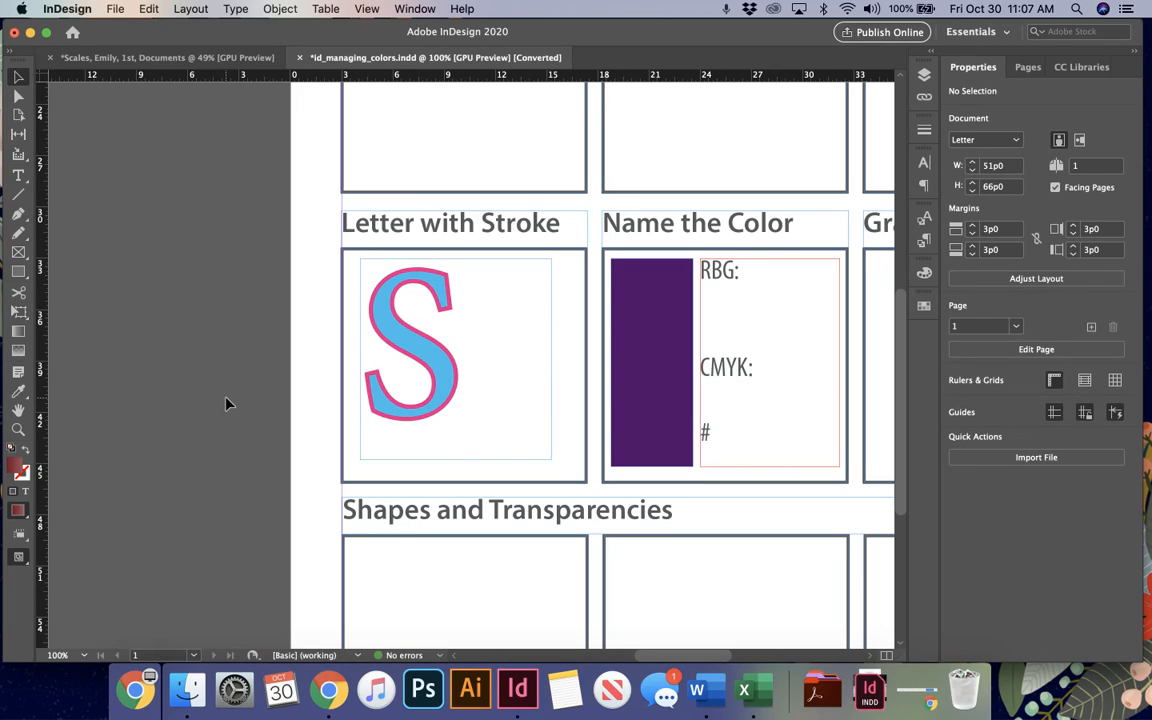
# Step: Sample the purple rectangle in the Name the Color box and look up its RGB, CMYK and hexadecimal values
pyautogui.hscroll(5, 226, 403)
pyautogui.scroll(-1, 226, 403)
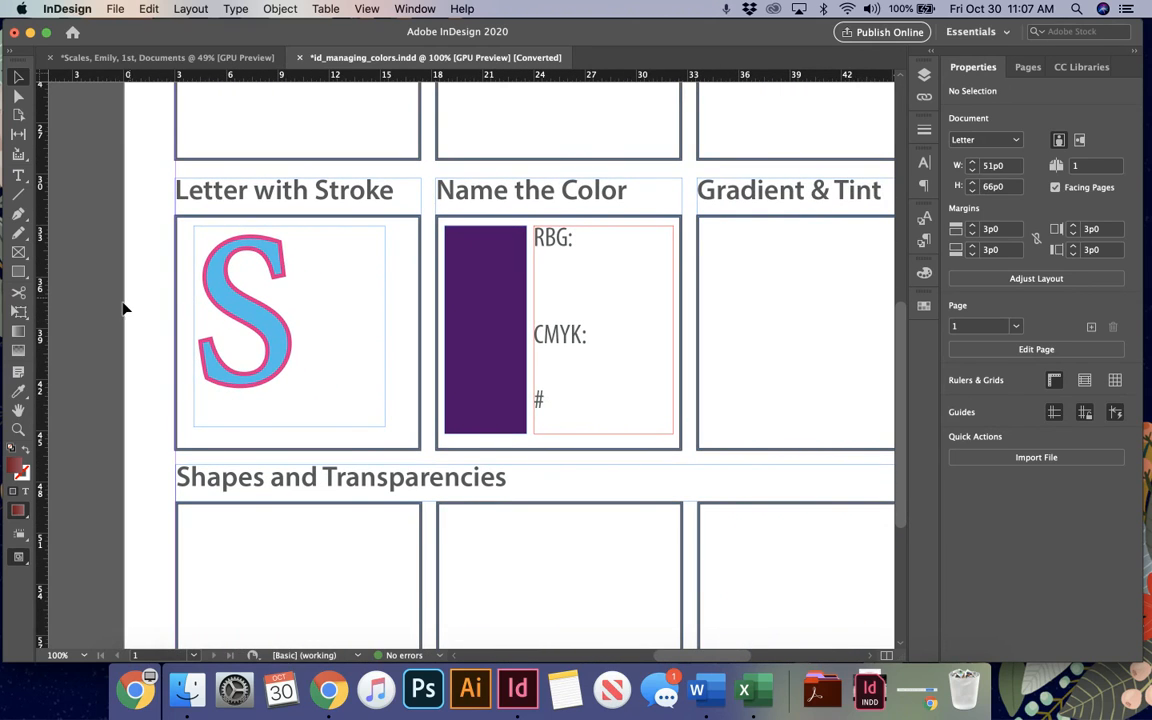
pyautogui.click(18, 391)
pyautogui.click(474, 267)
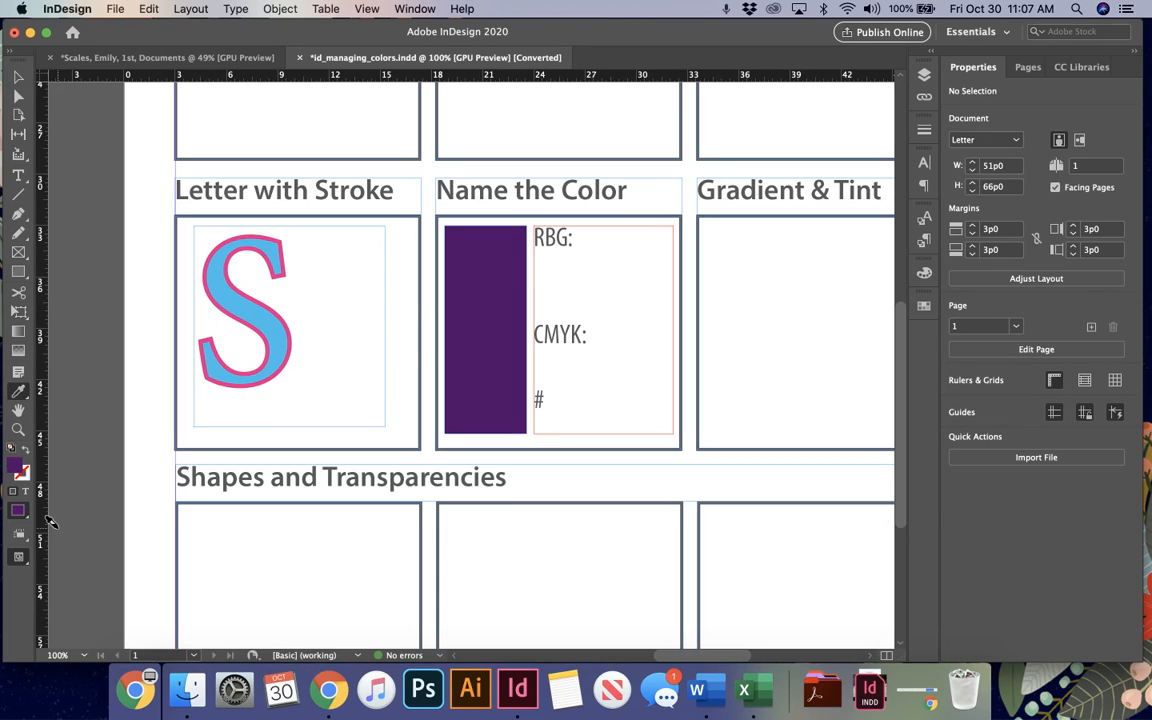
pyautogui.doubleClick(20, 465)
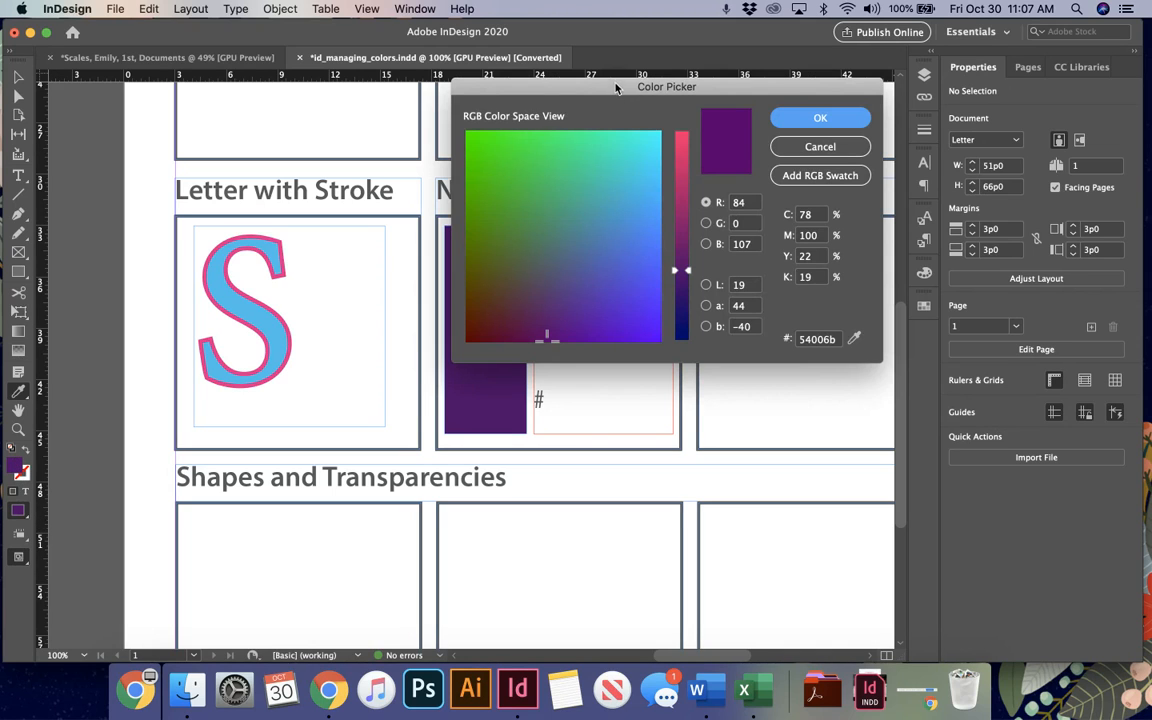
pyautogui.moveTo(575, 86); pyautogui.dragTo(183, 109)
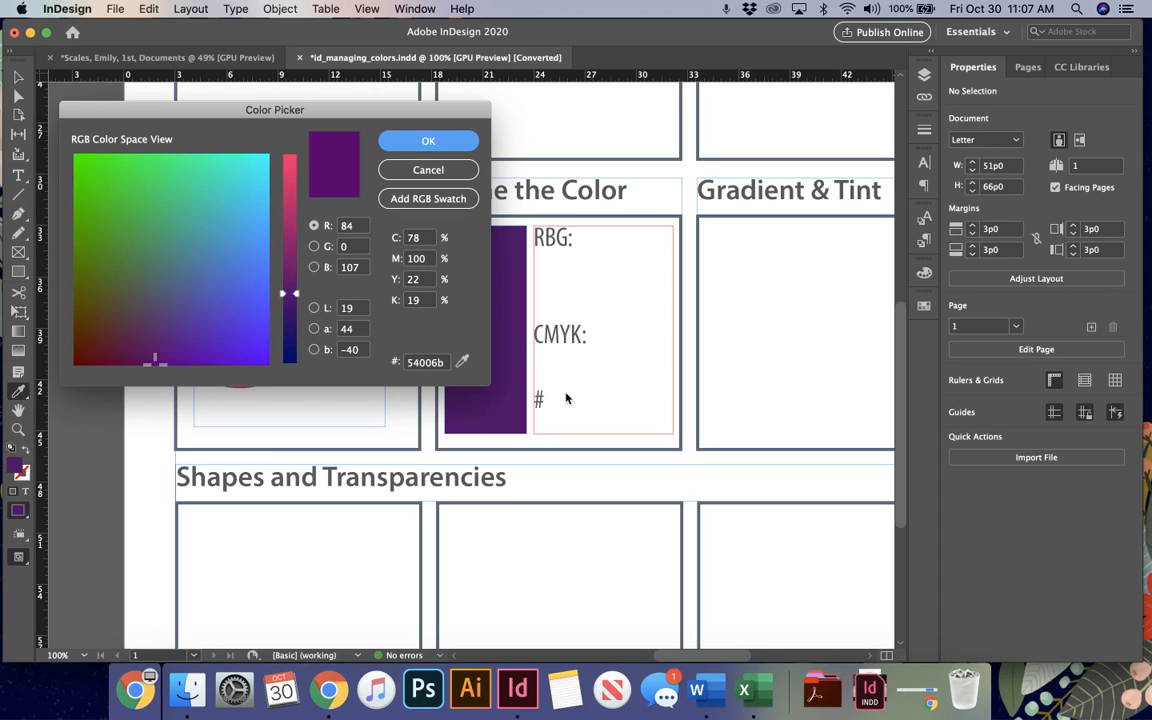
pyautogui.click(428, 140)
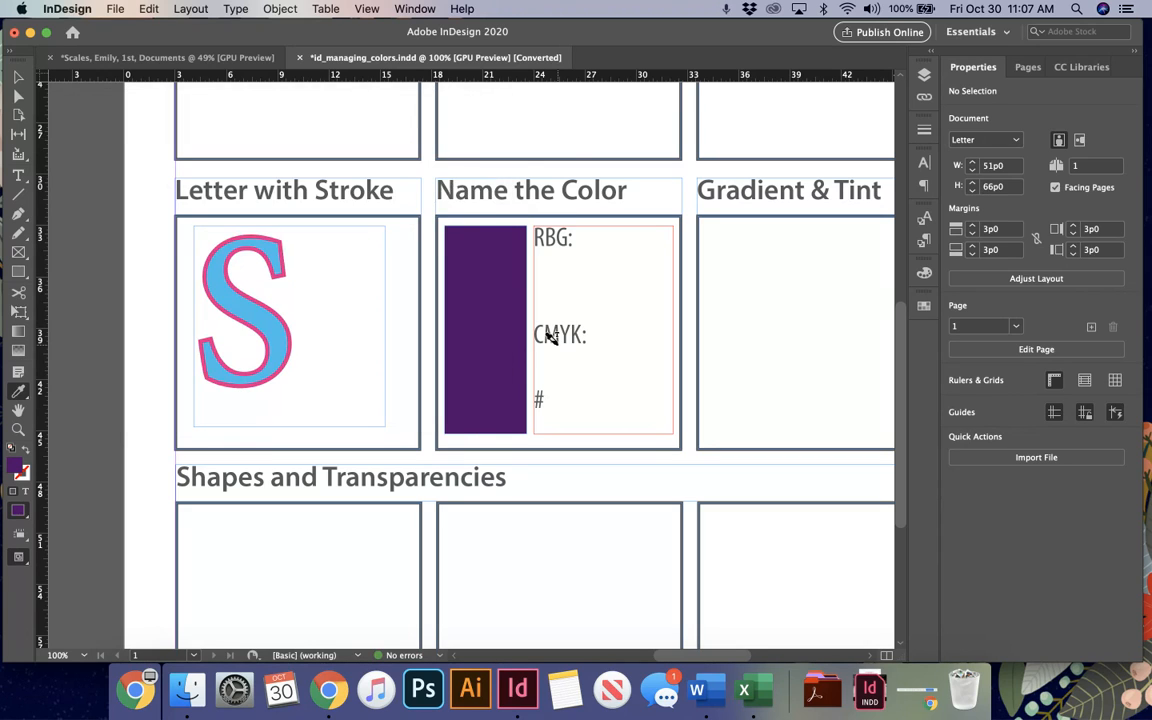
# Step: Draw a hexagon inside the Gradient & Opacity box and enlarge it to about 13p7.5 wide by 11p9.6 high
pyautogui.hscroll(5, 549, 337)
pyautogui.scroll(-1, 549, 337)
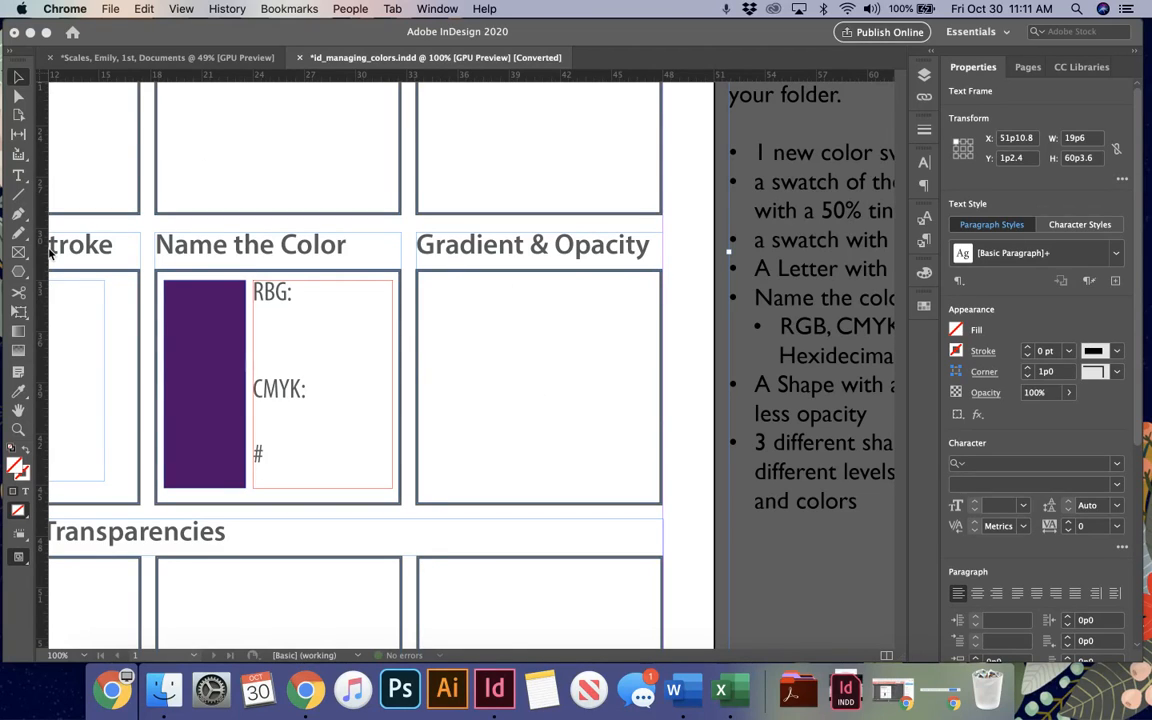
pyautogui.click(19, 271)
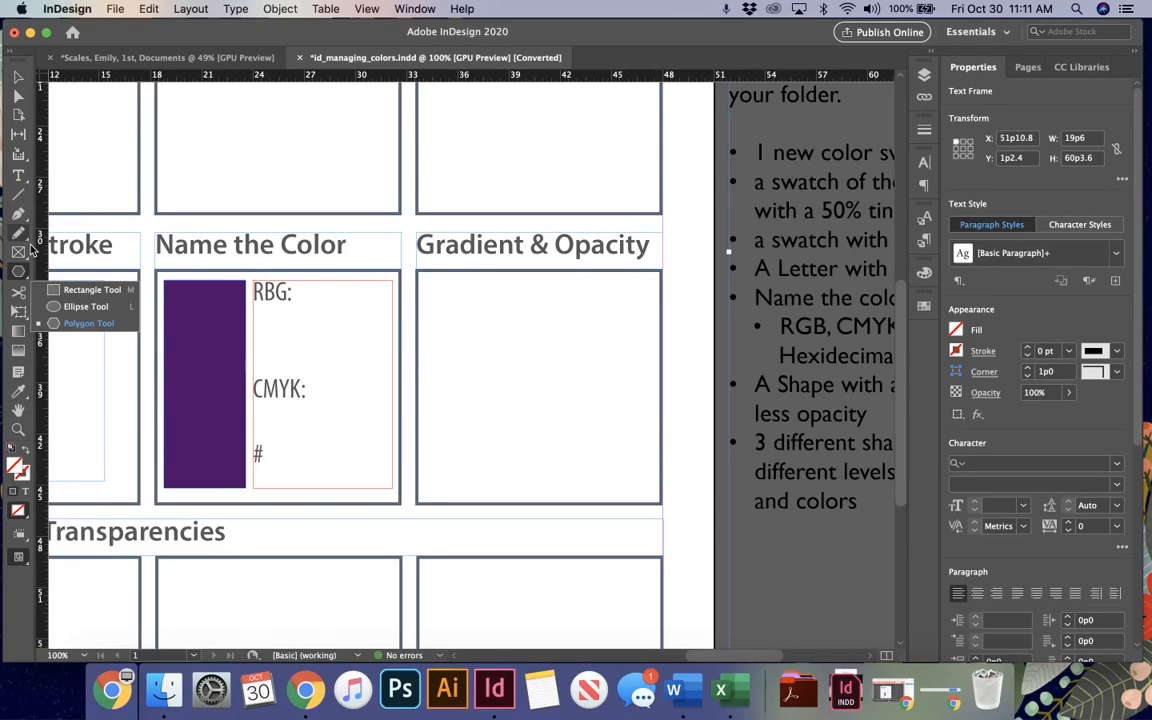
pyautogui.moveTo(456, 330); pyautogui.dragTo(647, 495)
pyautogui.press('v')
pyautogui.moveTo(581, 433); pyautogui.dragTo(565, 390)
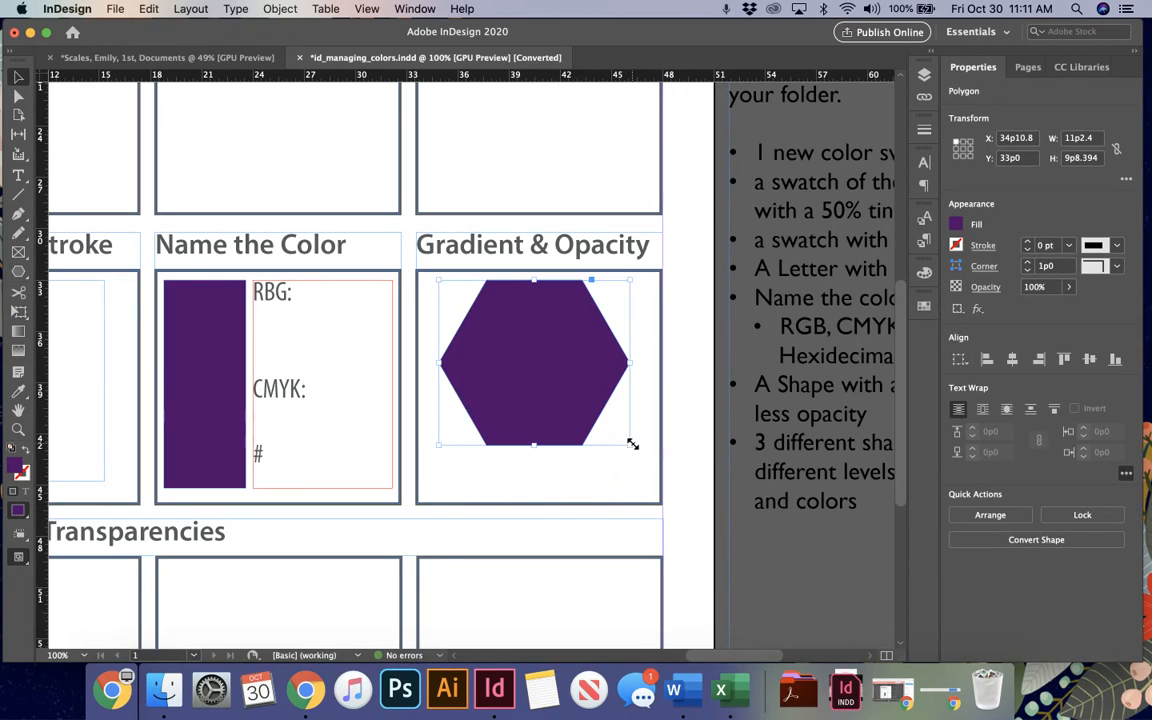
pyautogui.moveTo(629, 445); pyautogui.dragTo(657, 482)
pyautogui.moveTo(594, 411); pyautogui.dragTo(573, 406)
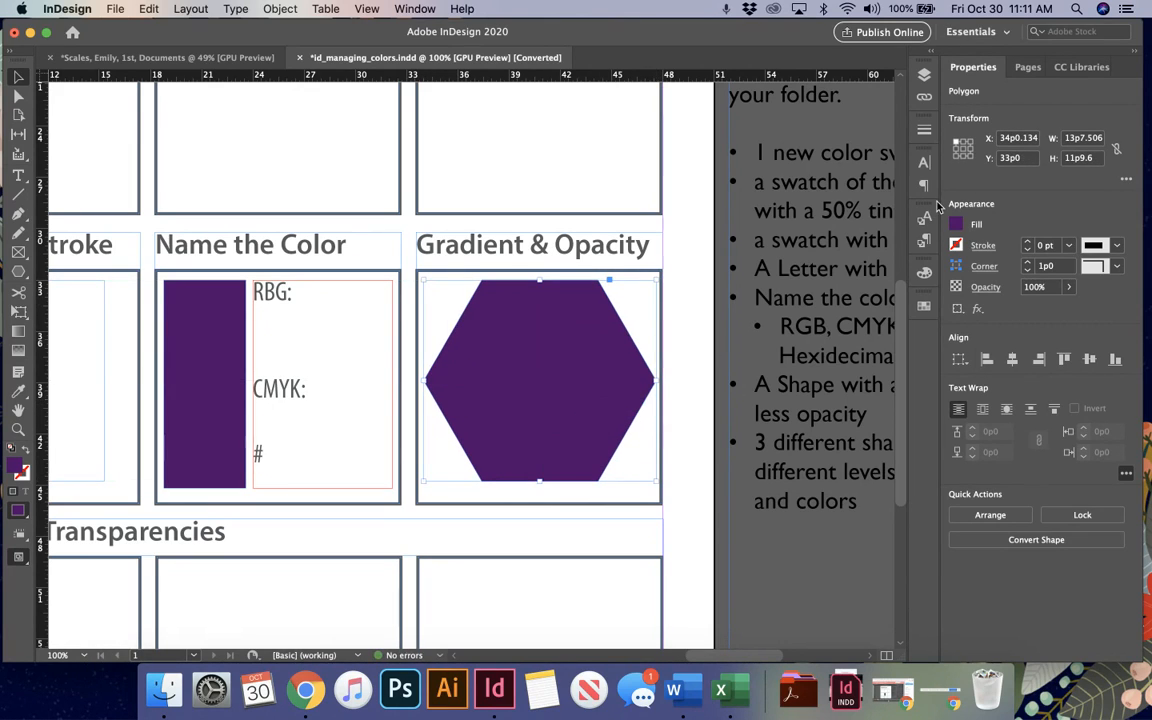
# Step: Fill the hexagon with the Wakefield Gradient swatch and lower its opacity to 61%
pyautogui.click(921, 307)
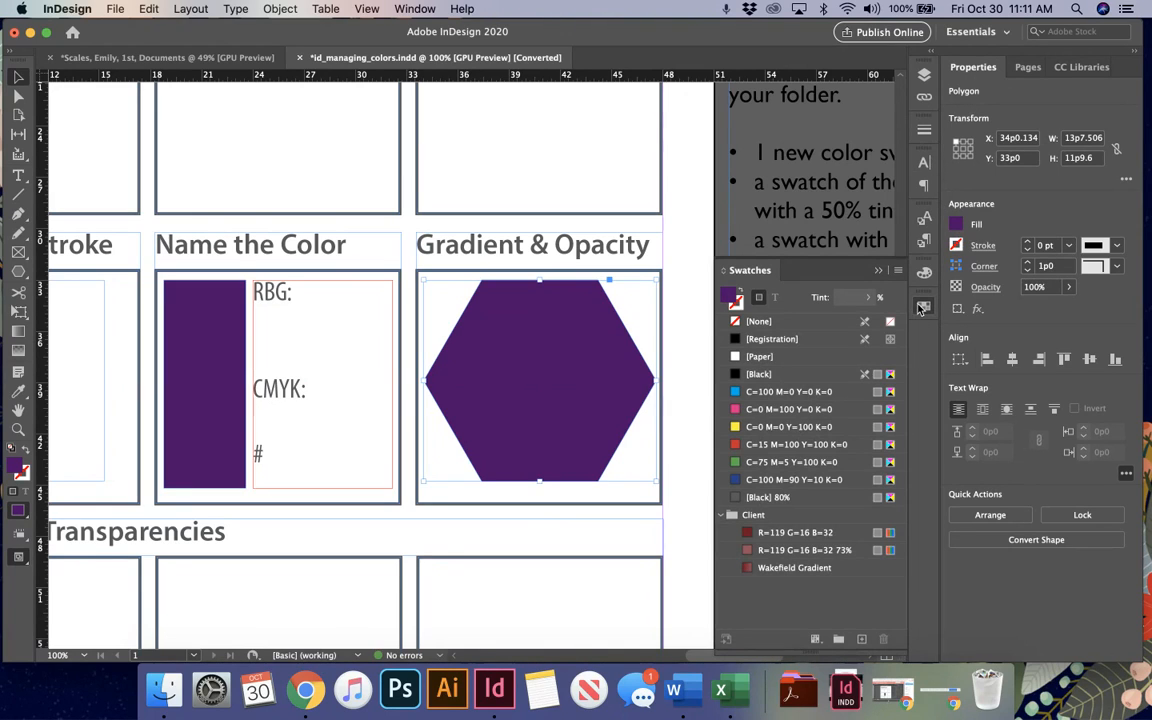
pyautogui.click(800, 568)
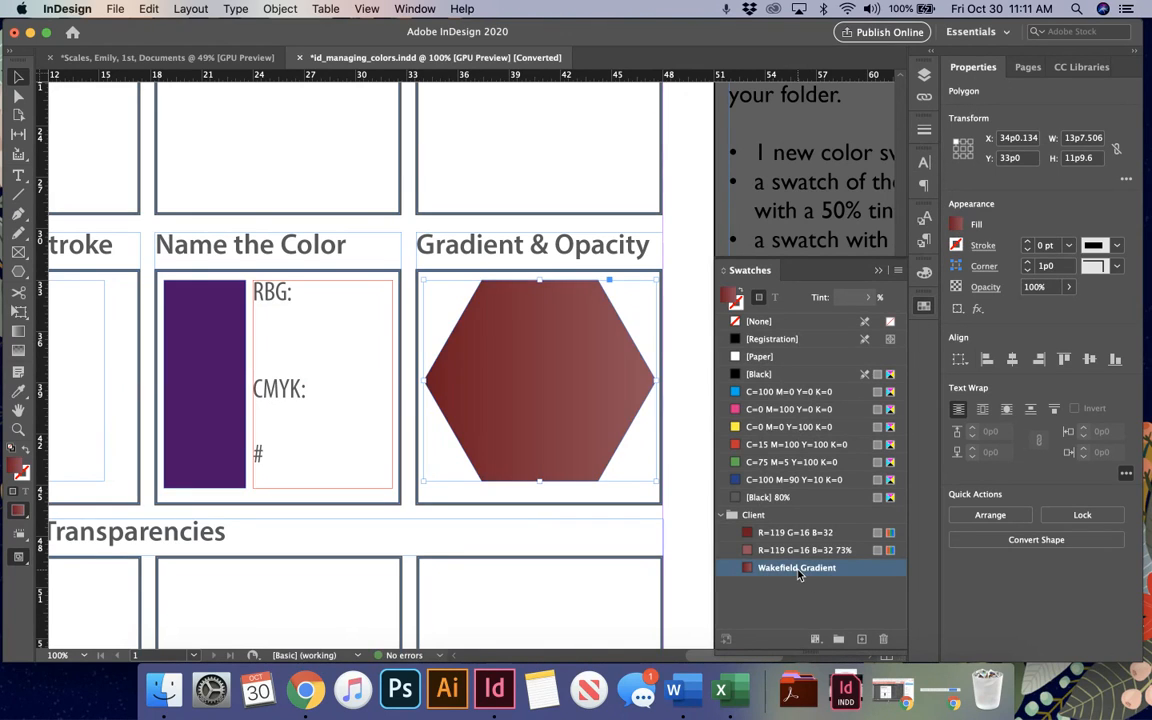
pyautogui.click(800, 568)
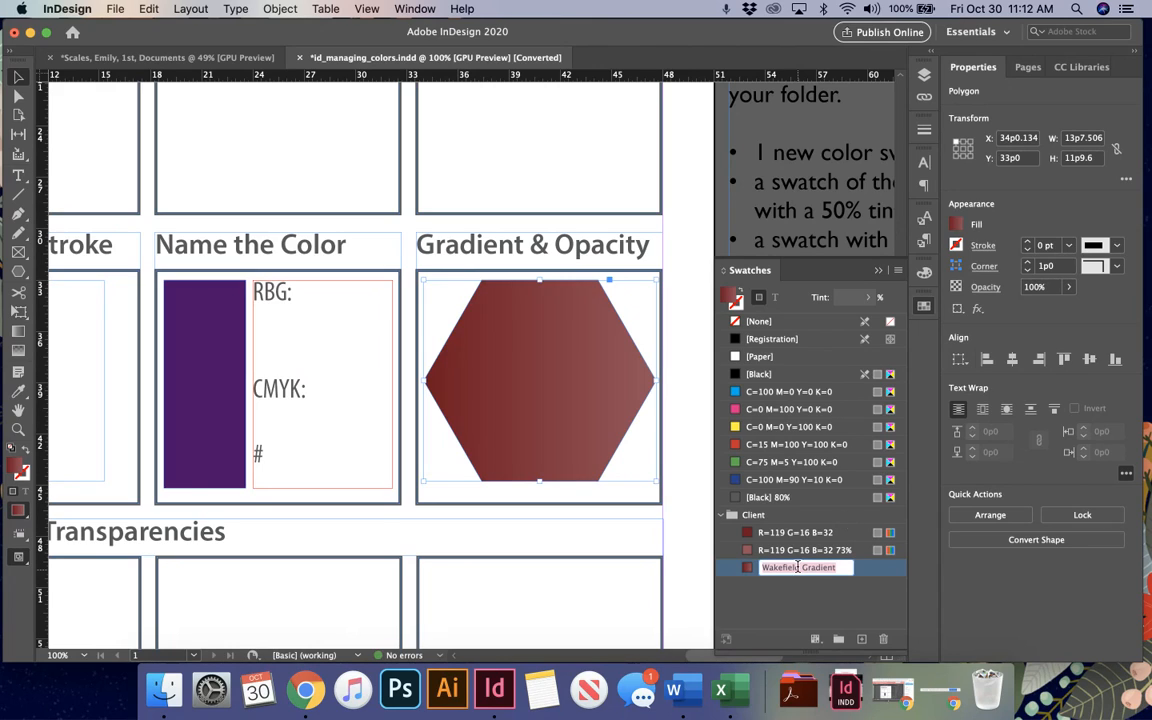
pyautogui.click(1068, 287)
pyautogui.click(1031, 311)
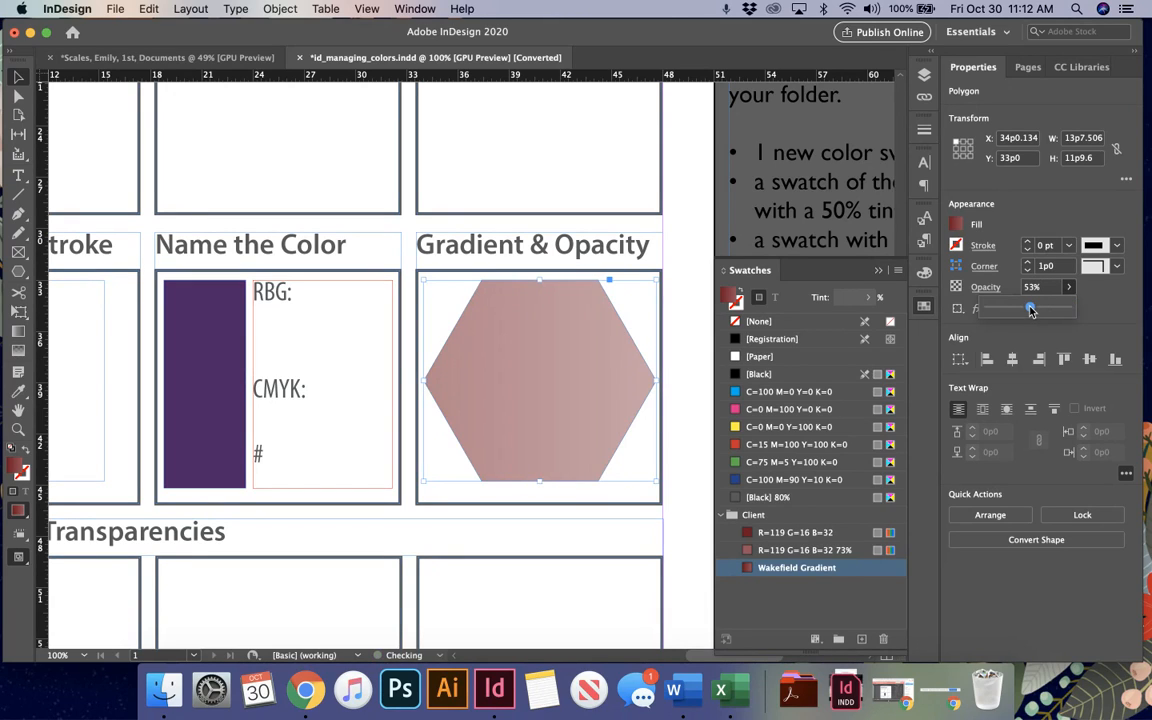
pyautogui.moveTo(1031, 311); pyautogui.dragTo(1037, 311)
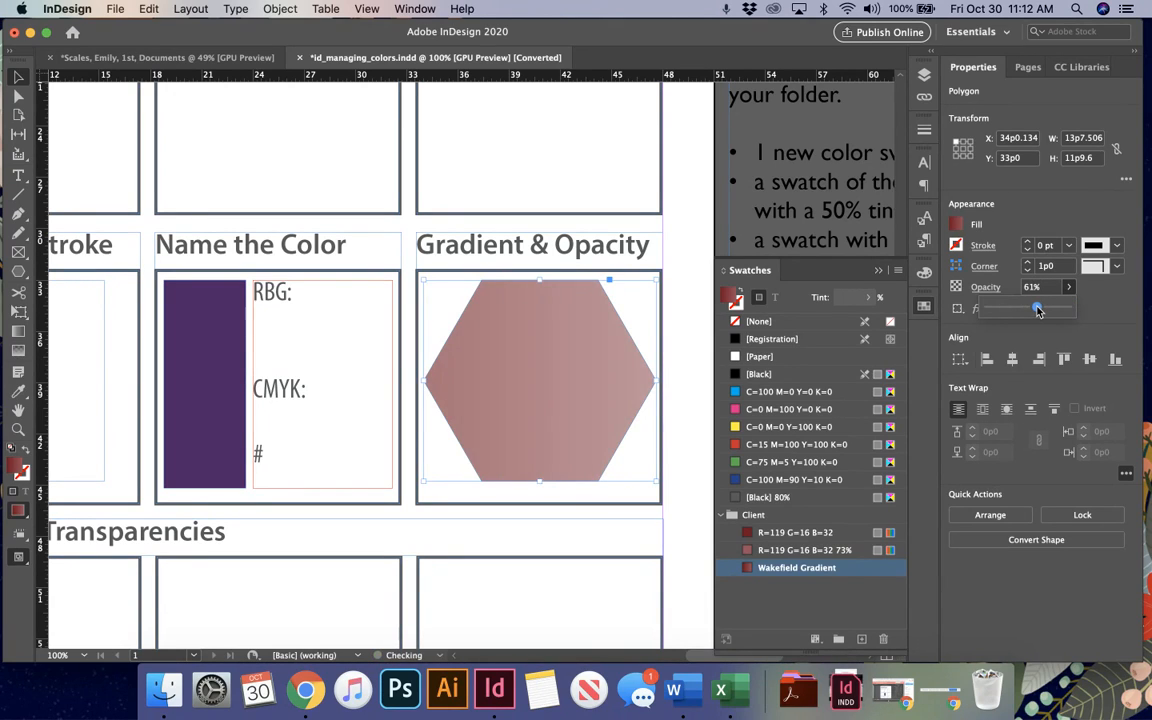
pyautogui.click(1095, 310)
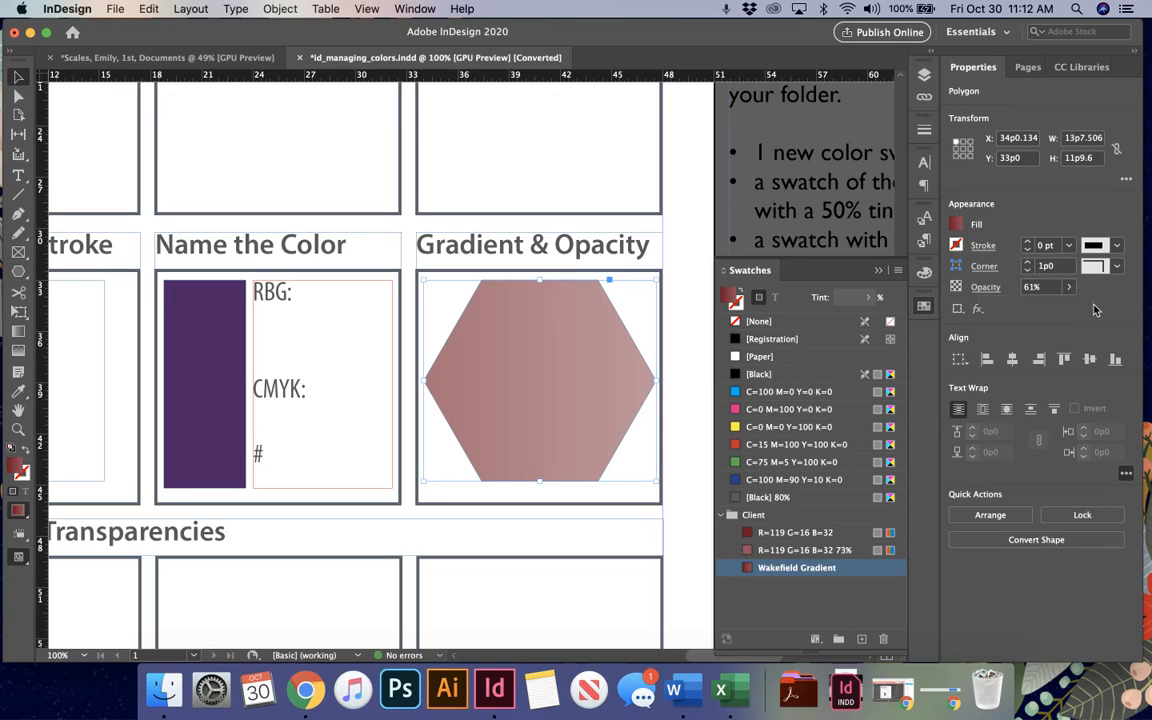
pyautogui.click(979, 309)
pyautogui.click(985, 313)
# Step: Put away the swatches list and fit the whole worksheet page in view to review the Shapes and Transparencies boxes
pyautogui.scroll(-7, 496, 400)
pyautogui.hscroll(-4, 496, 400)
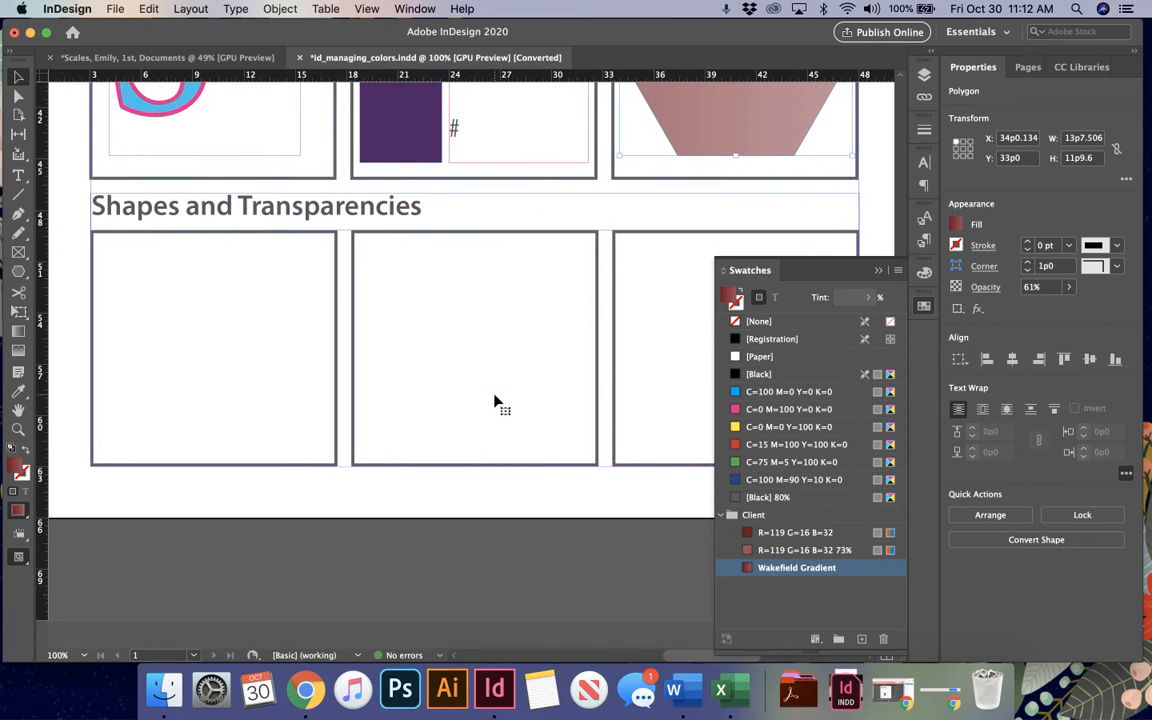
pyautogui.click(878, 272)
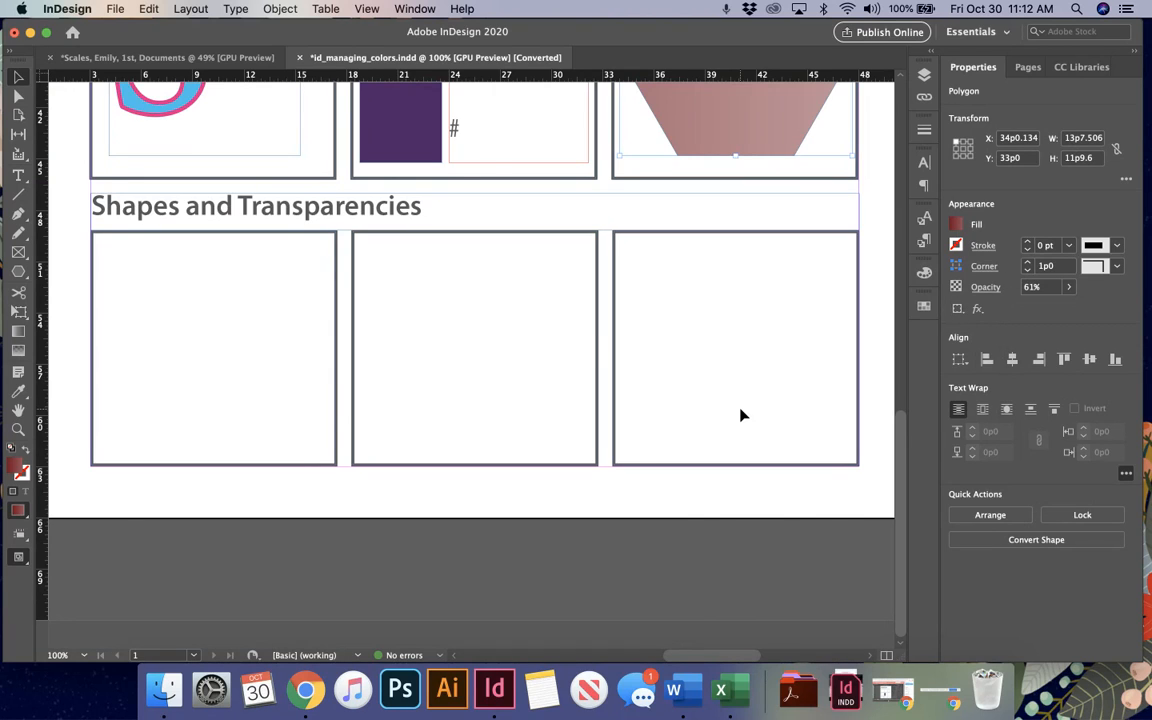
pyautogui.press('super+0')
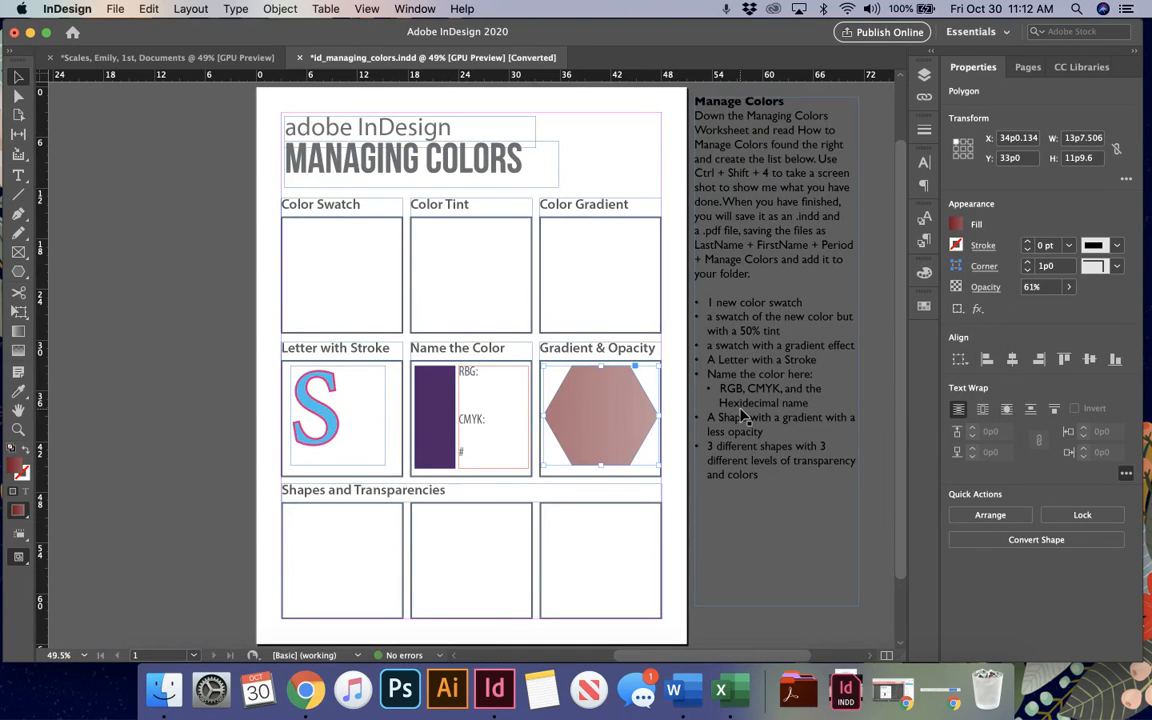